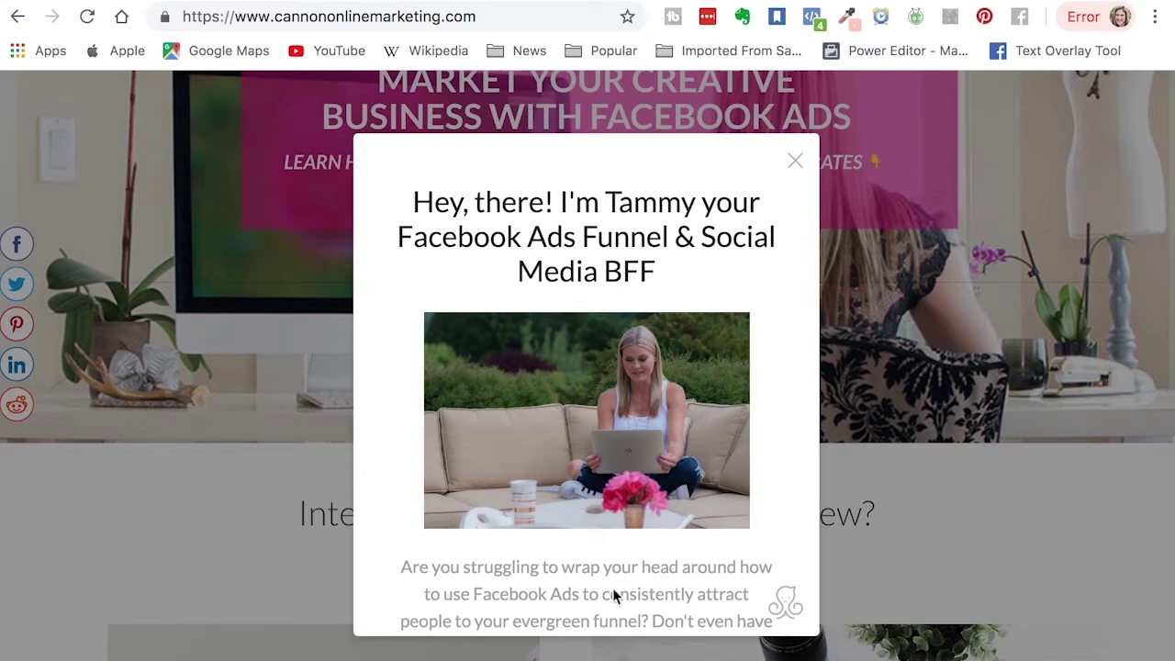
# Request the Facebook Ads quiz from the website popup and answer Yes! to its first question in the Messenger conversation
pyautogui.scroll(-3, 613, 592)
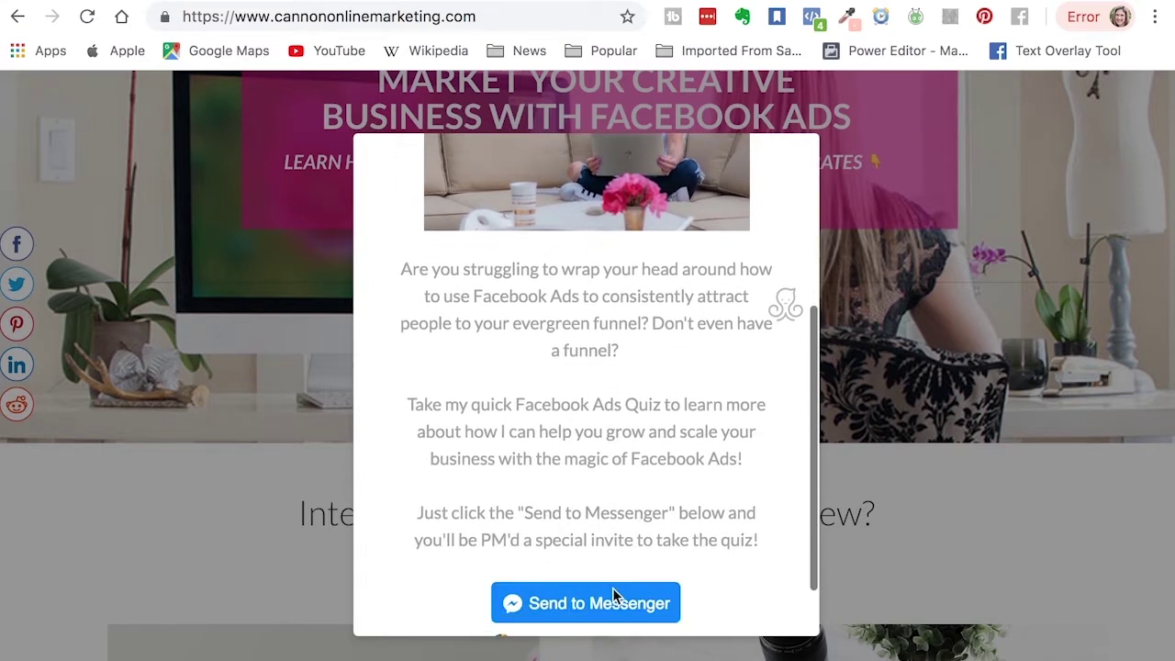
pyautogui.scroll(-1, 613, 592)
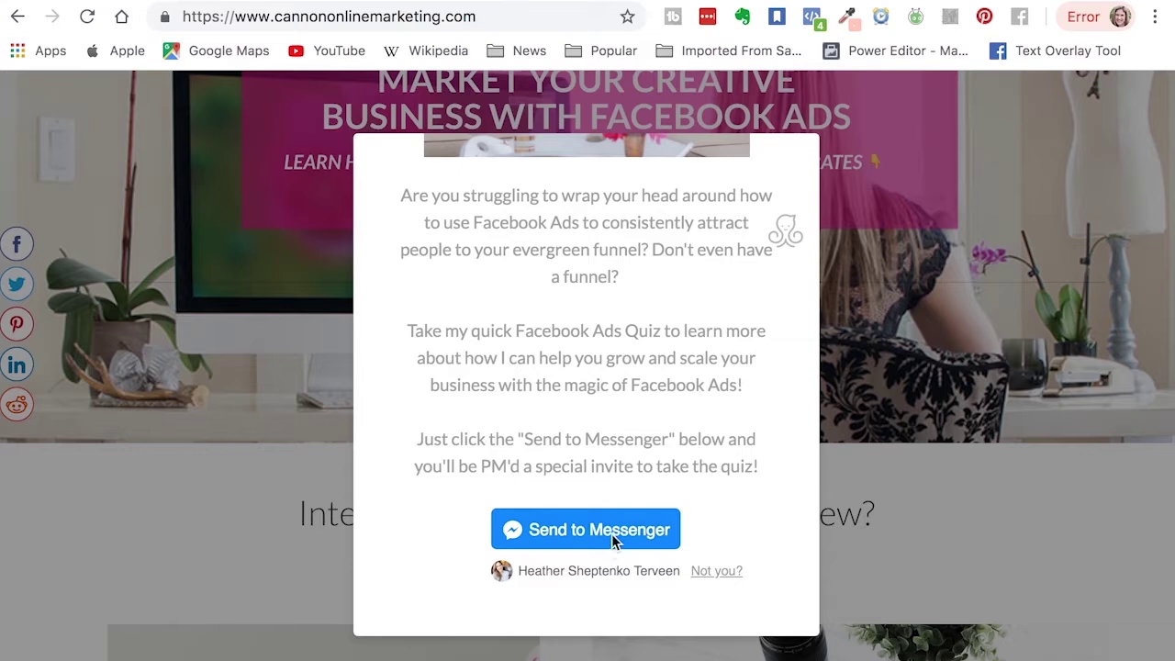
pyautogui.click(612, 536)
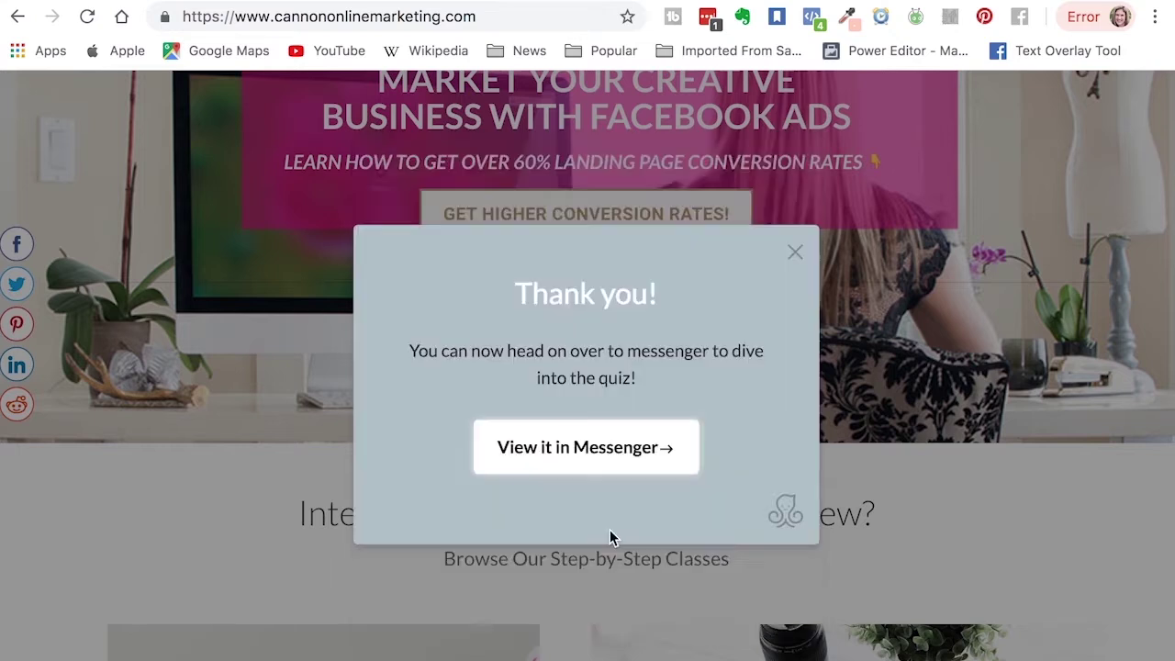
pyautogui.click(577, 450)
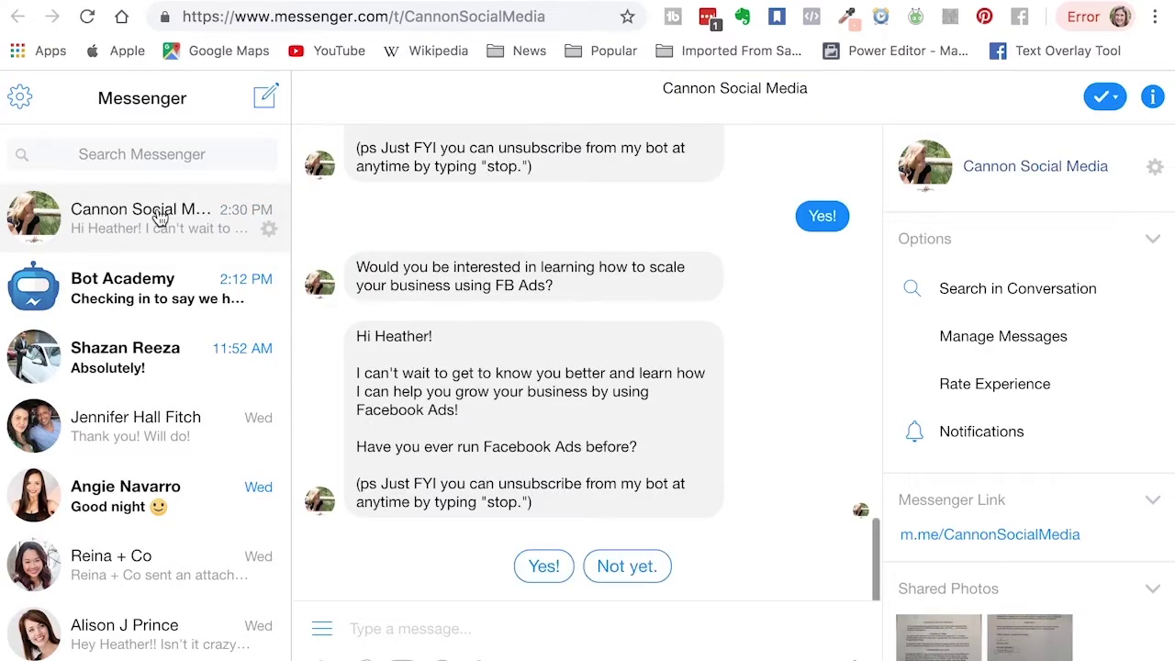
pyautogui.click(543, 566)
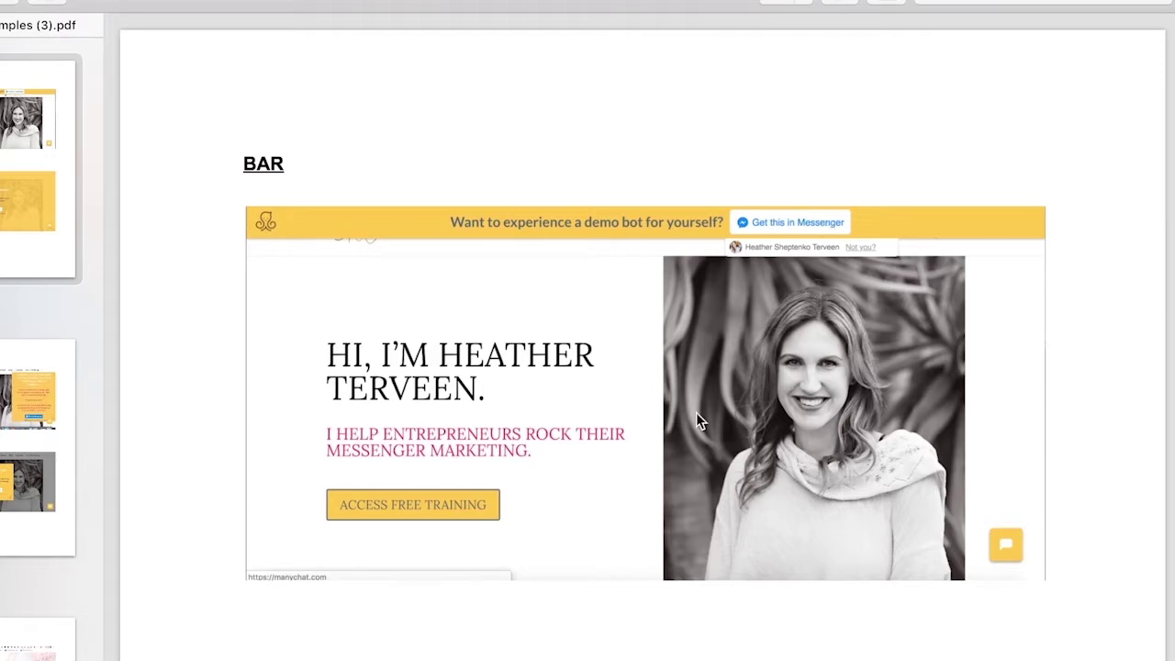
# Review the Bar, Page Takeover, Slide In and Modal widget examples in the PDF
pyautogui.scroll(-5, 695, 412)
pyautogui.scroll(-2, 696, 421)
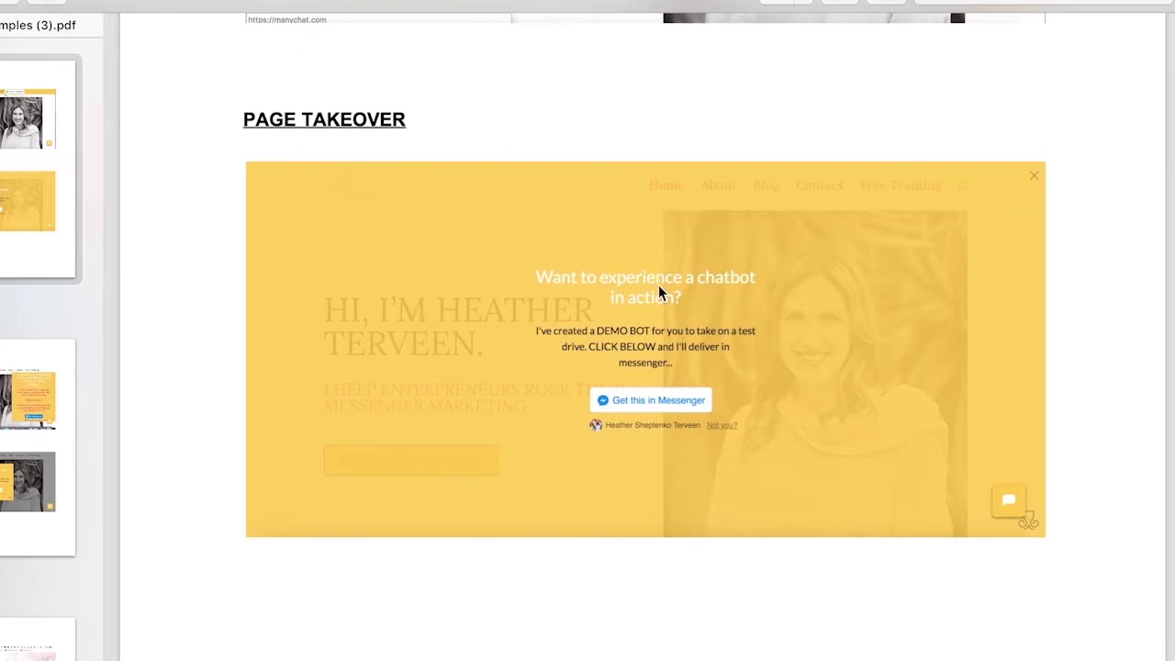
pyautogui.scroll(-8, 658, 292)
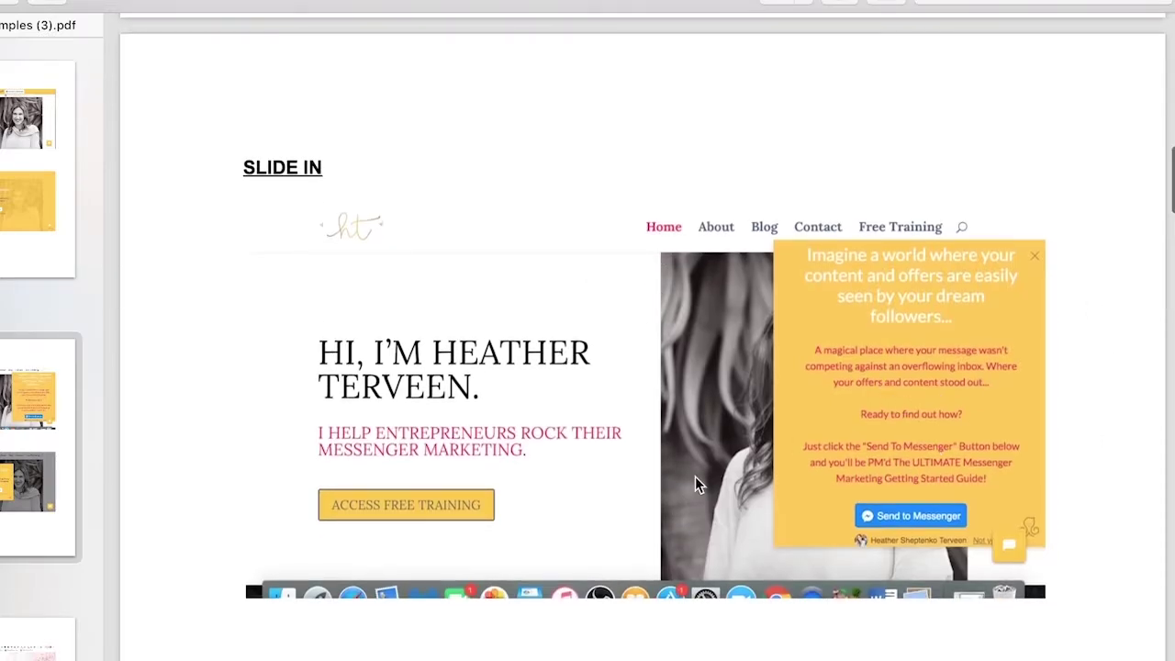
pyautogui.scroll(-8, 694, 477)
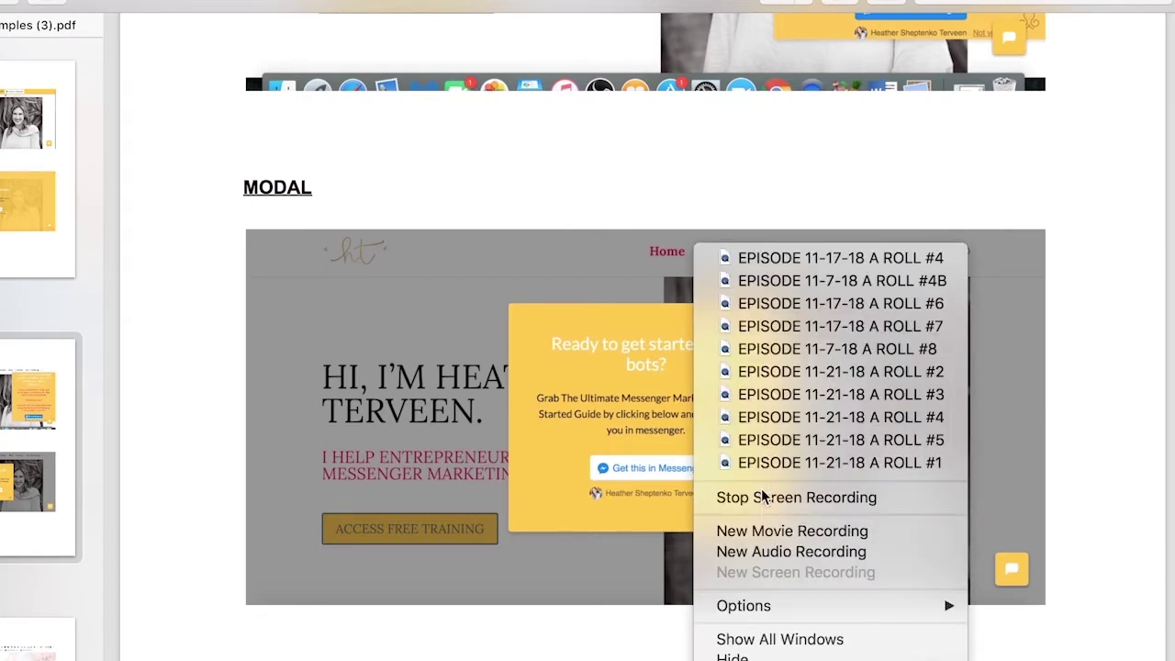
pyautogui.click(758, 490)
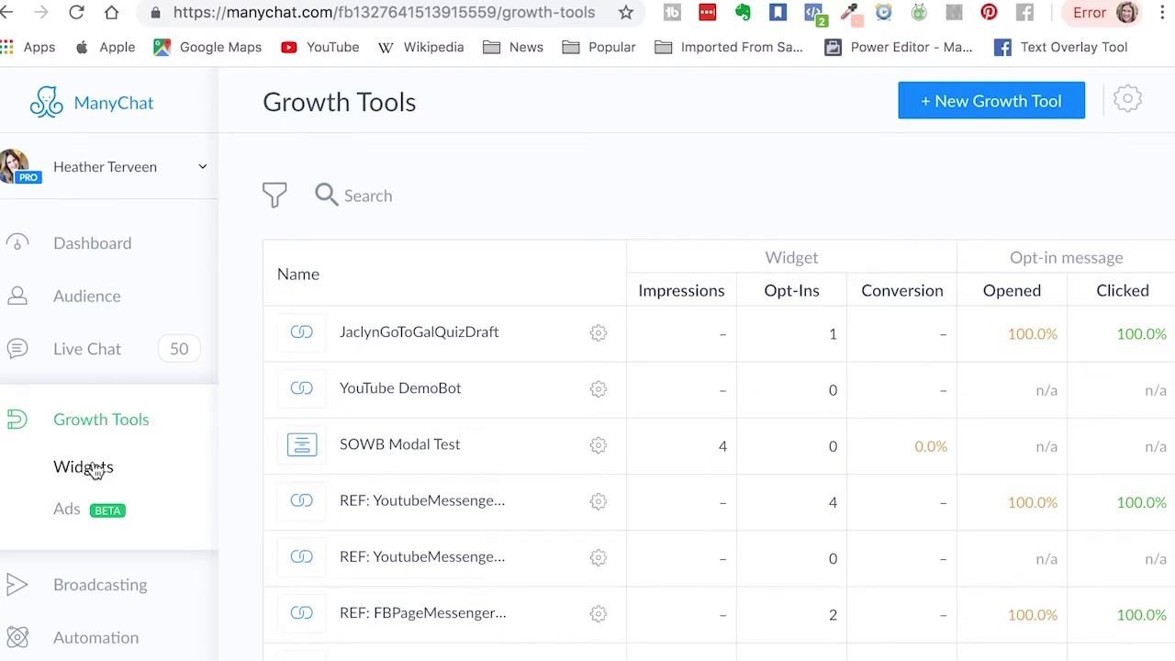
# Create a new growth tool named "YouTube Tutorial Modal" with the Modal overlay widget type
pyautogui.click(989, 104)
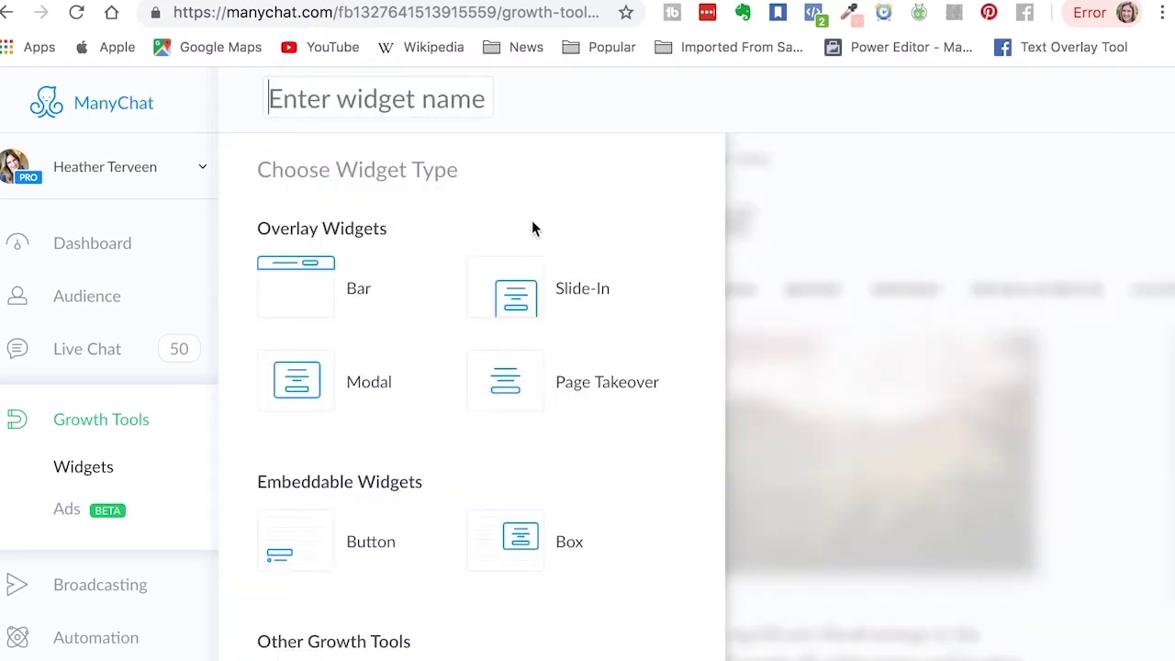
pyautogui.write('YouTube')
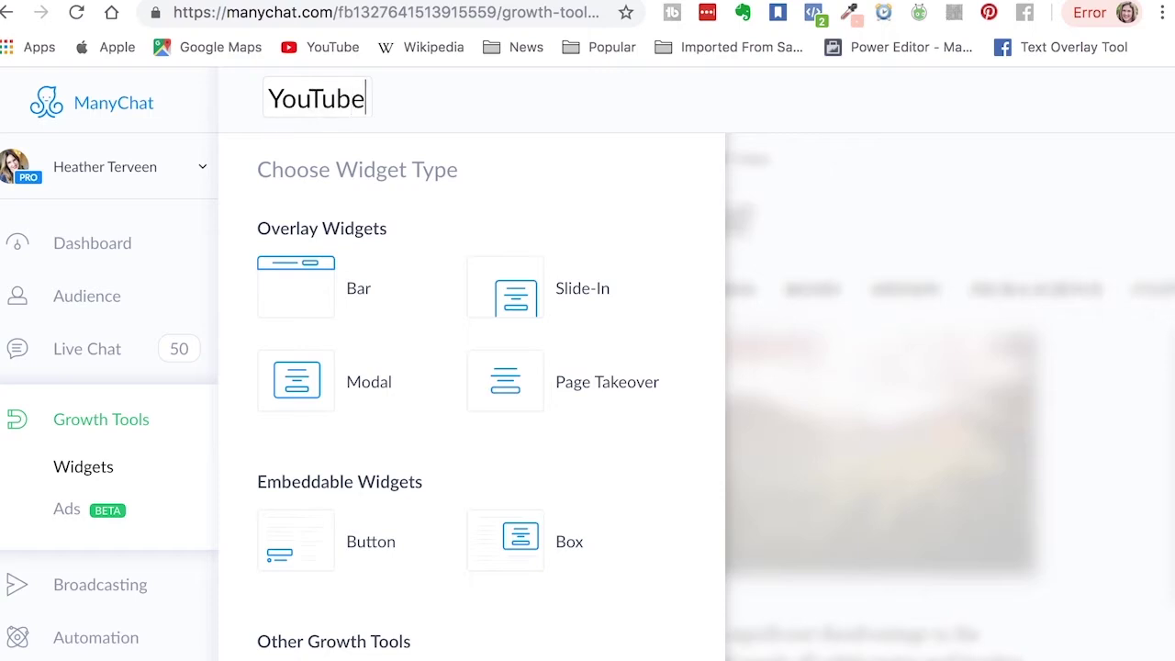
pyautogui.write(' Tutorial ')
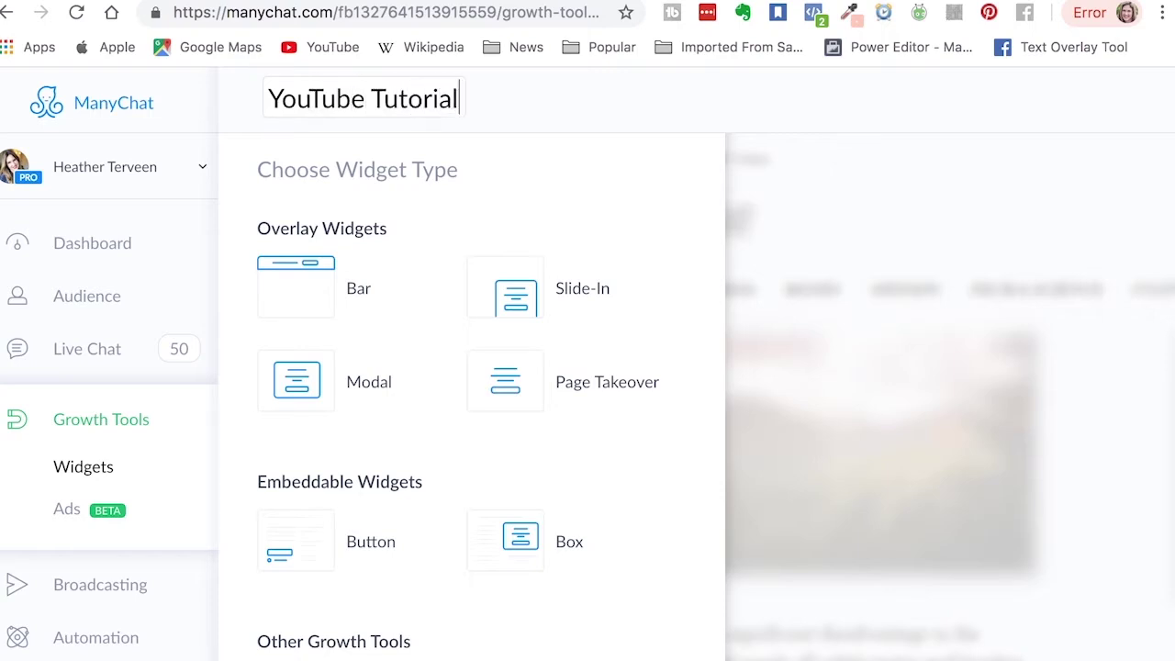
pyautogui.write('Modal')
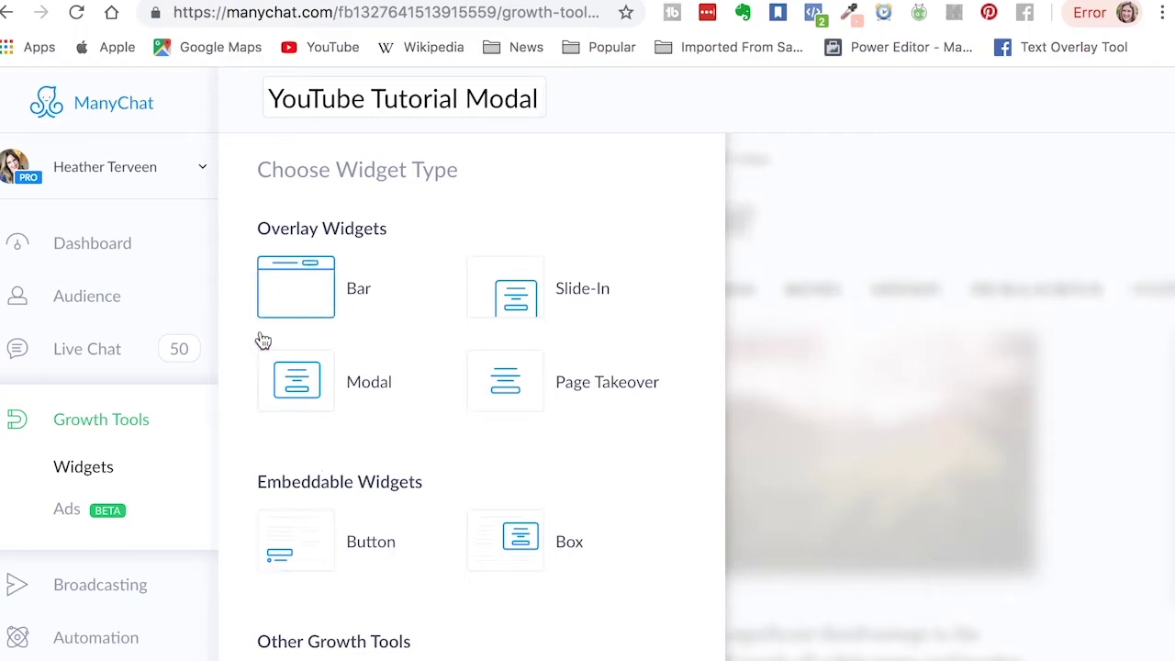
pyautogui.click(306, 390)
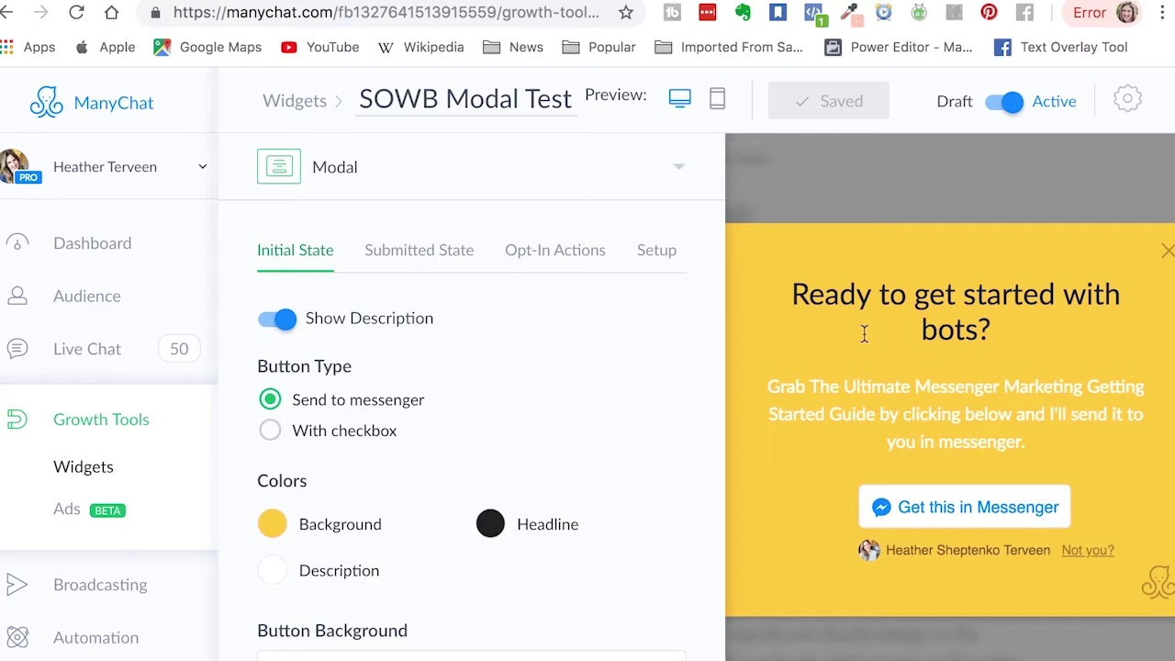
# Replace the YouTube Tutorial Modal headline with "Ready to get started with bots?" copied from the SOWB Modal Test widget
pyautogui.moveTo(1025, 328); pyautogui.dragTo(770, 254)
pyautogui.hotkey('ctrl', 'c')
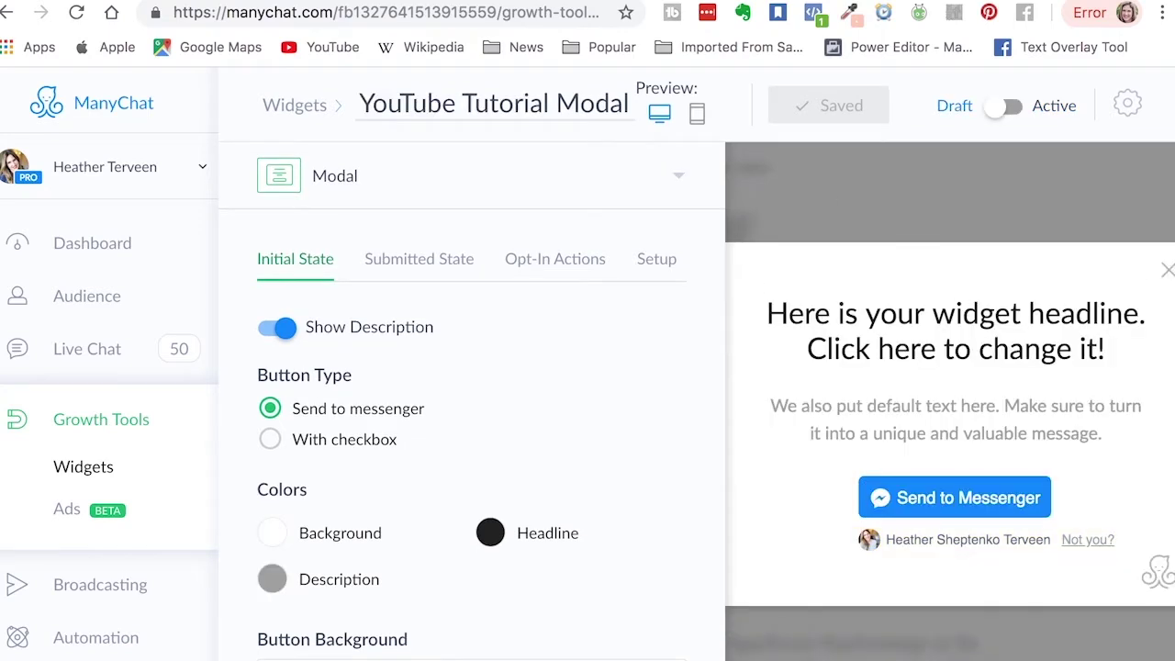
pyautogui.click(1049, 357)
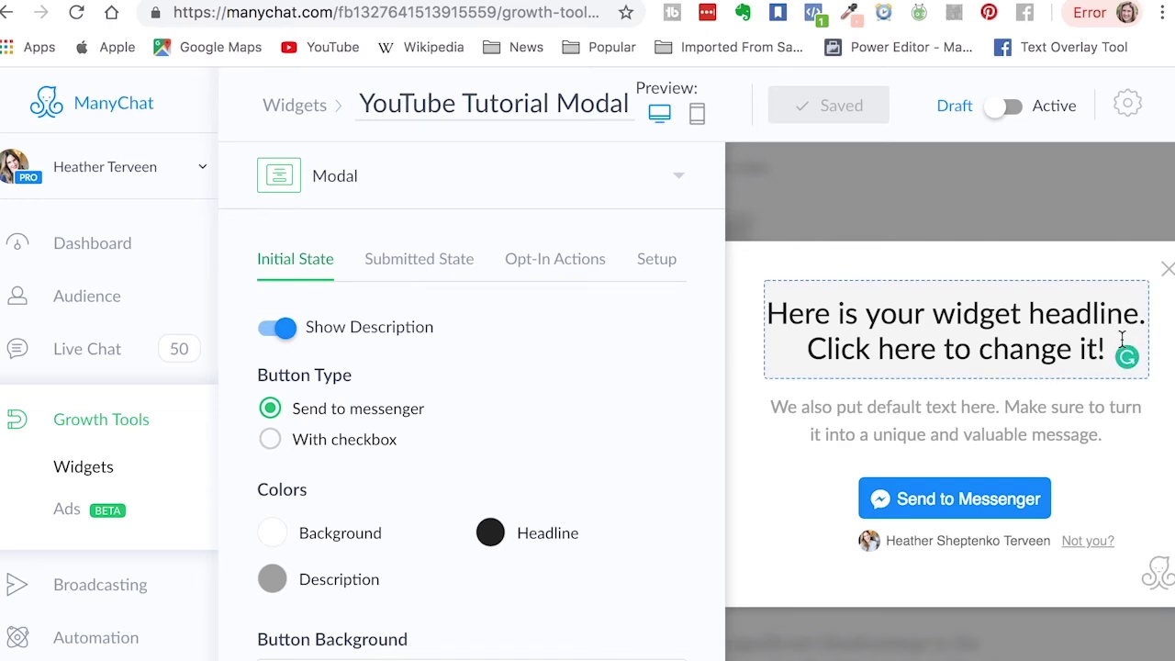
pyautogui.moveTo(1111, 350); pyautogui.dragTo(761, 306)
pyautogui.hotkey('ctrl', 'v')
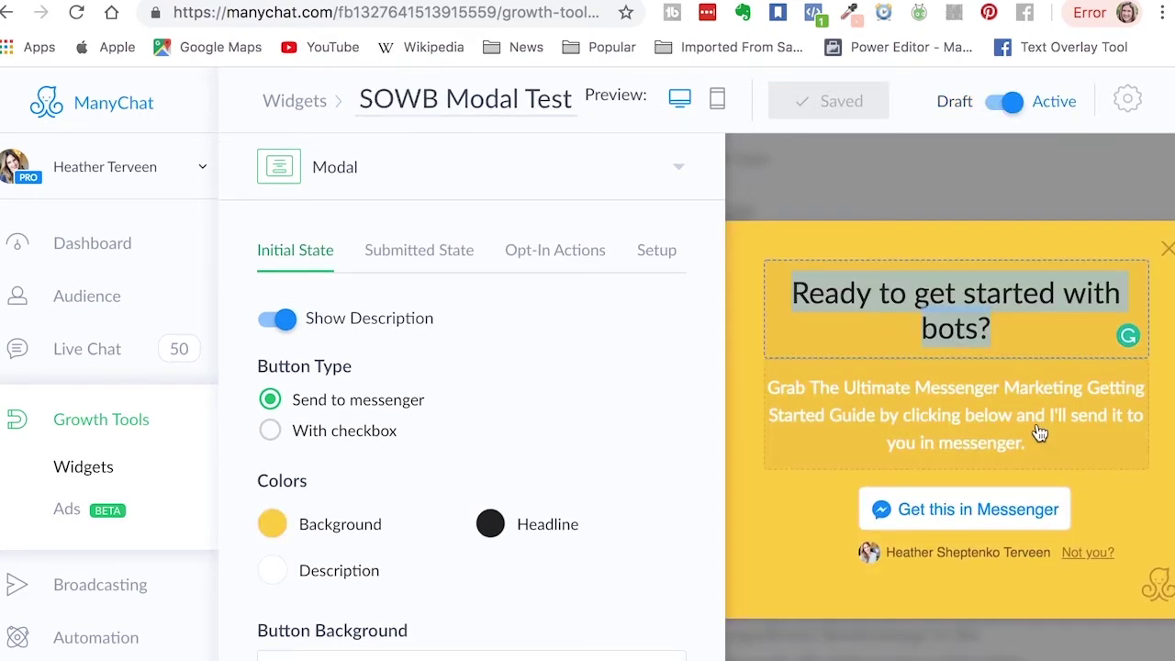
# Replace the YouTube Tutorial Modal description with the SOWB Modal Test text starting "Grab The Ultimate Messenger Marketing Getting Started Guide"
pyautogui.click(1039, 433)
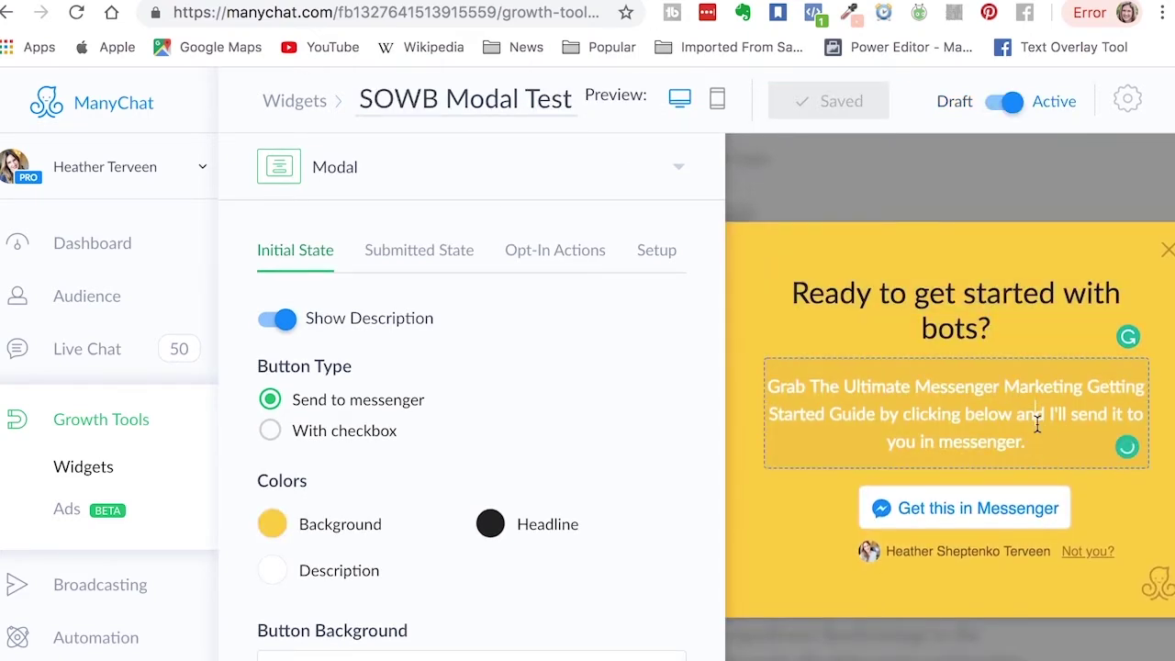
pyautogui.moveTo(1039, 443); pyautogui.dragTo(776, 362)
pyautogui.hotkey('ctrl', 'c')
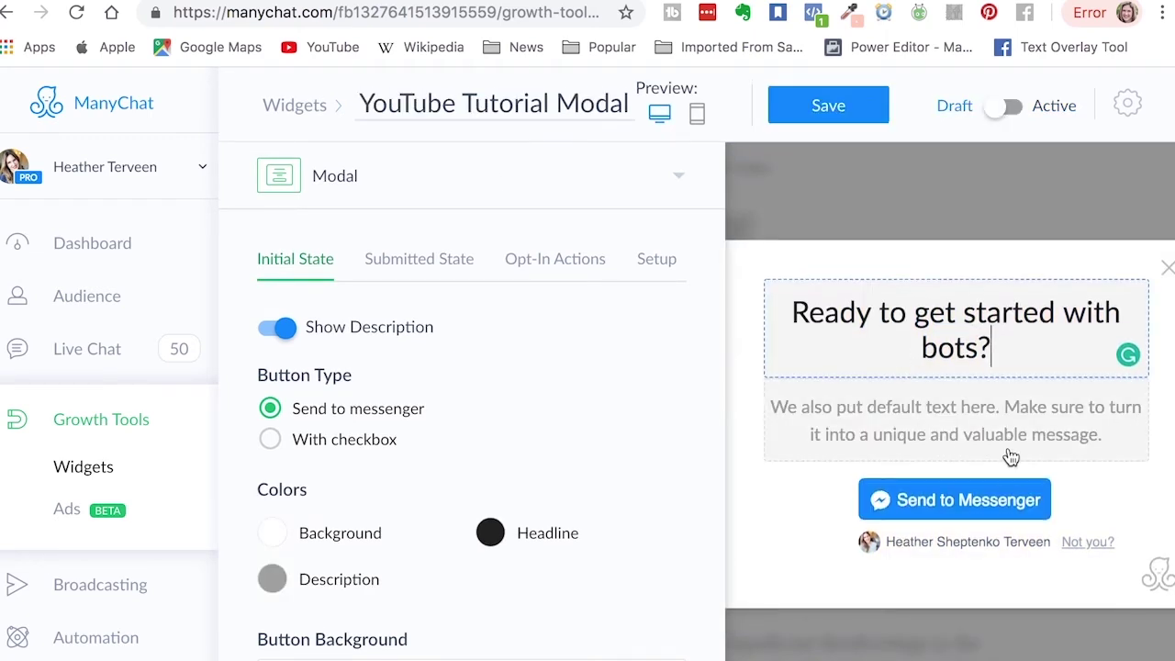
pyautogui.click(1020, 447)
pyautogui.moveTo(1102, 431); pyautogui.dragTo(768, 406)
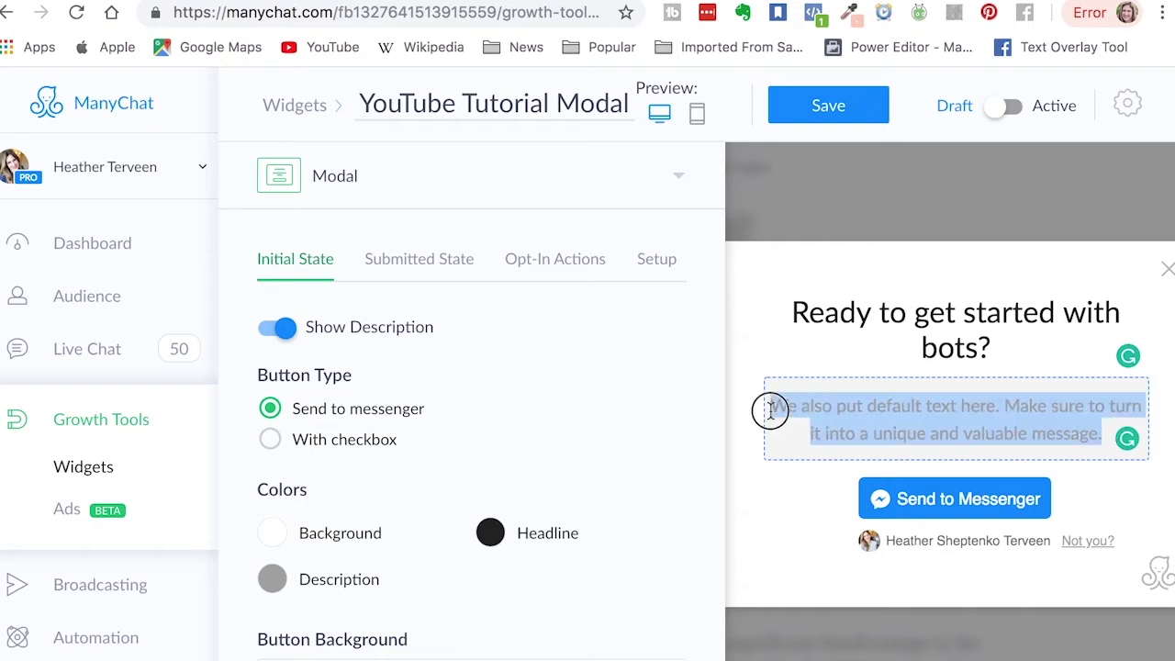
pyautogui.hotkey('ctrl', 'v')
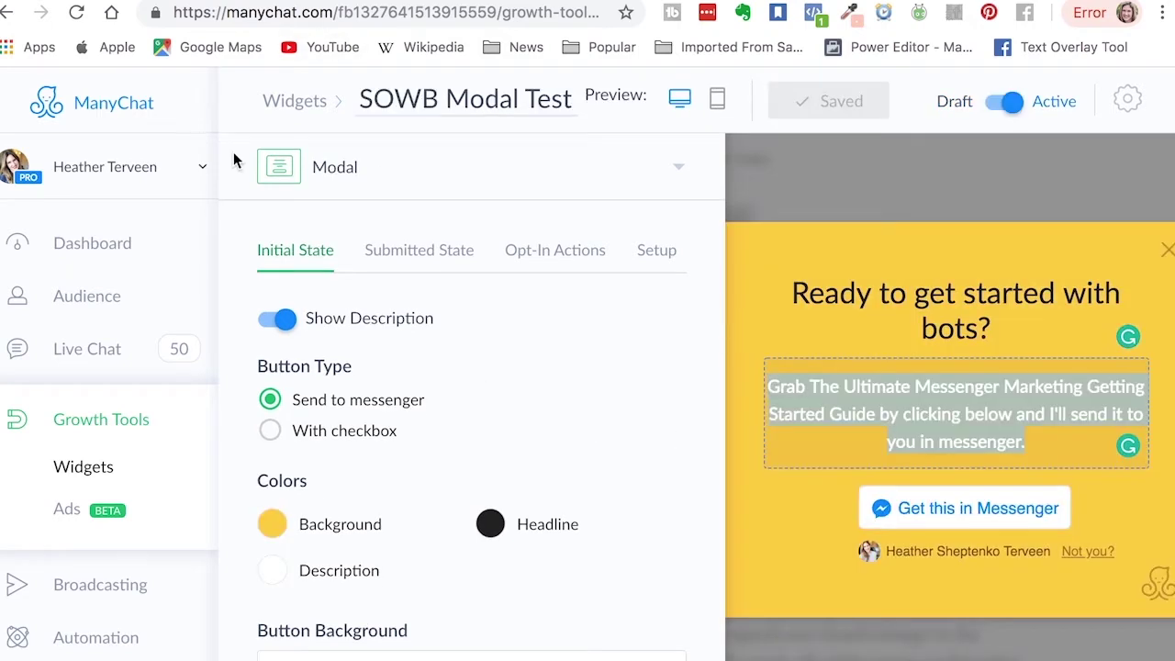
# Copy the background color #FECD31 from the SOWB Modal Test widget and apply it as the YouTube Tutorial Modal background
pyautogui.click(269, 532)
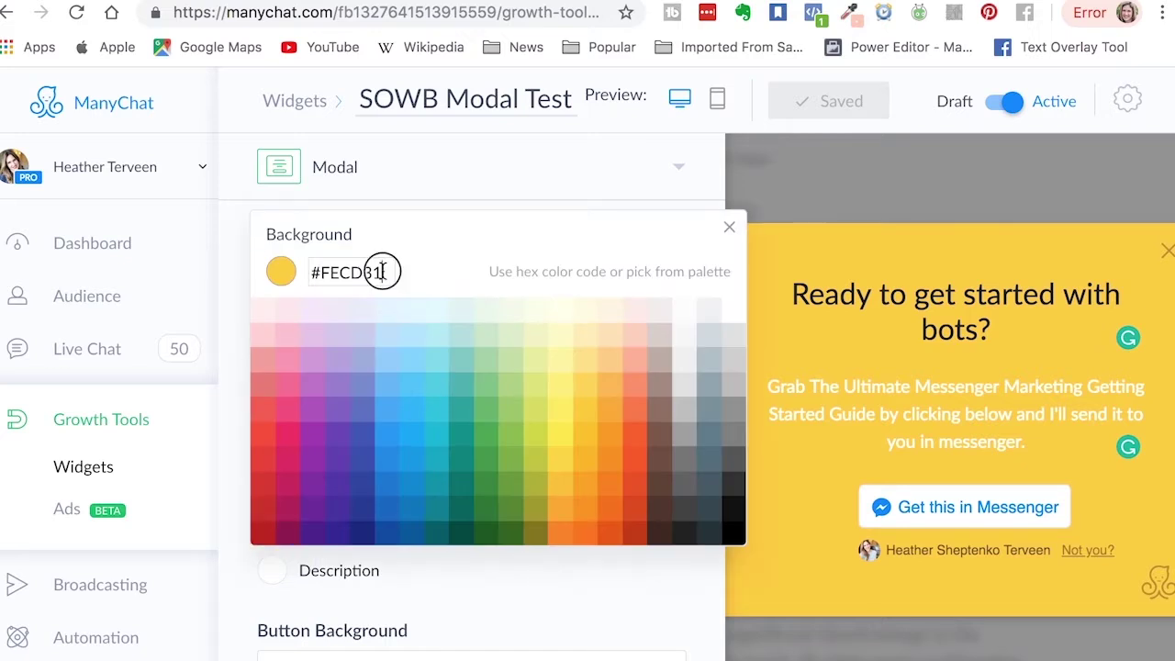
pyautogui.moveTo(380, 272); pyautogui.dragTo(280, 272)
pyautogui.press('super+c')
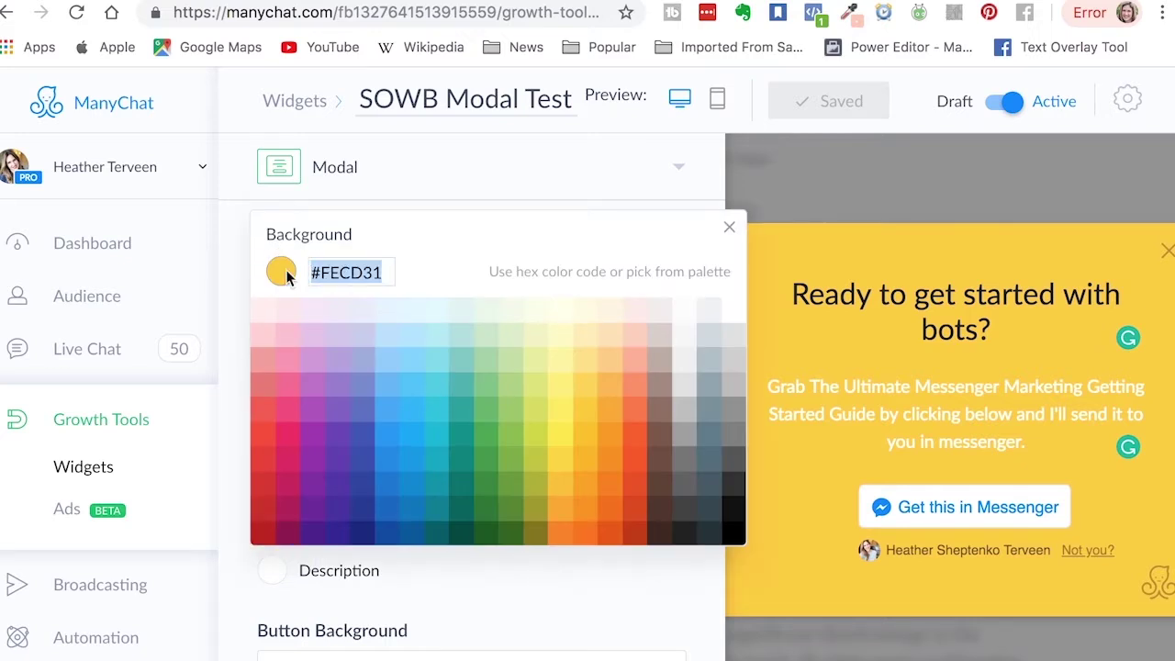
pyautogui.click(728, 227)
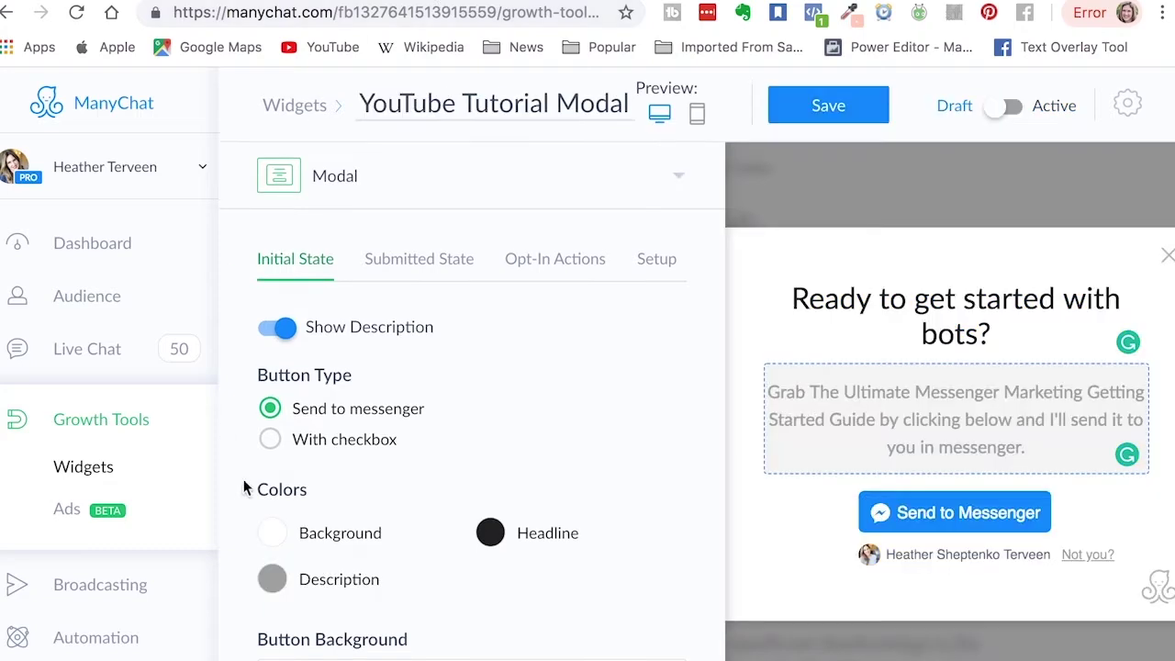
pyautogui.click(278, 536)
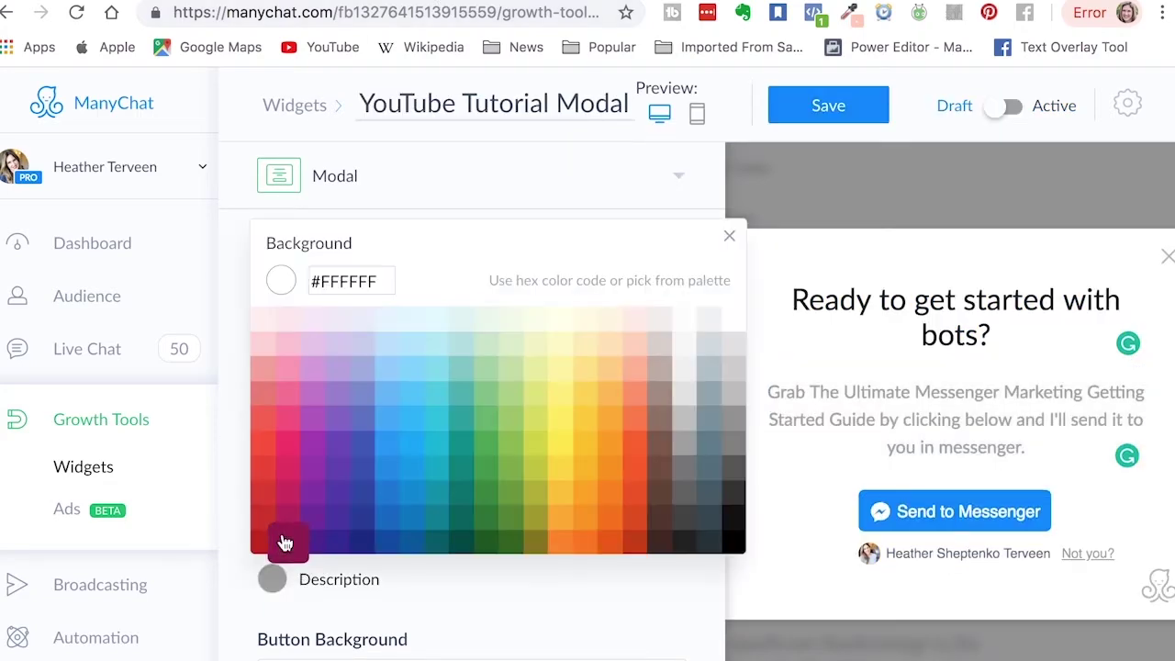
pyautogui.click(386, 281)
pyautogui.moveTo(386, 281); pyautogui.dragTo(174, 277)
pyautogui.press('super+v')
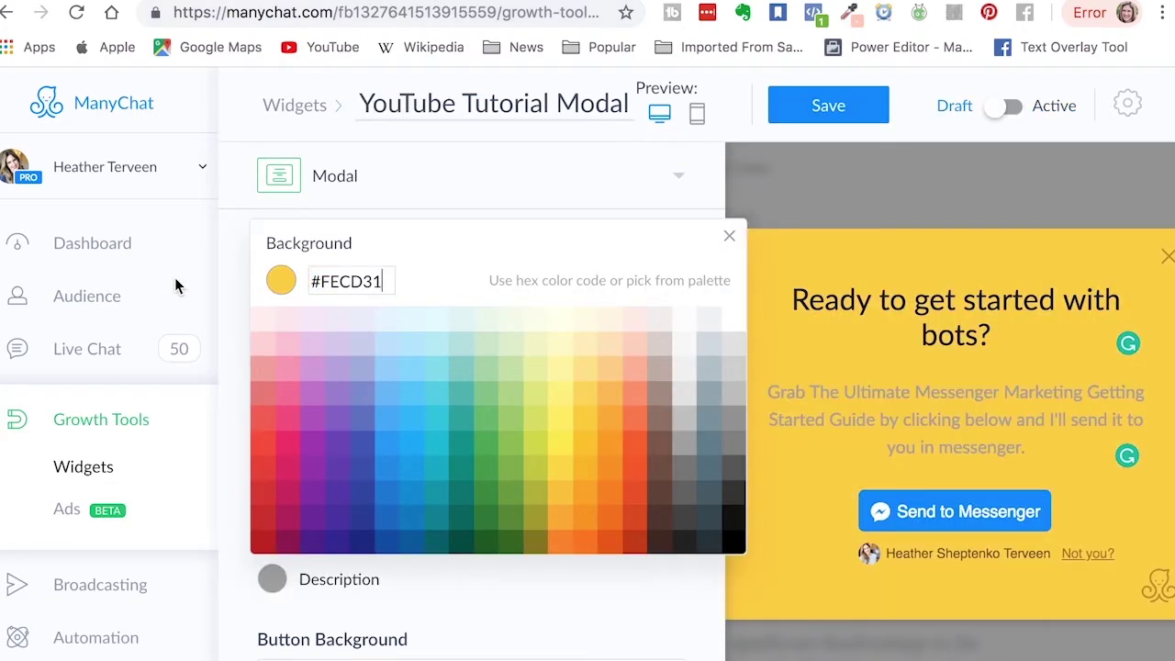
pyautogui.click(727, 238)
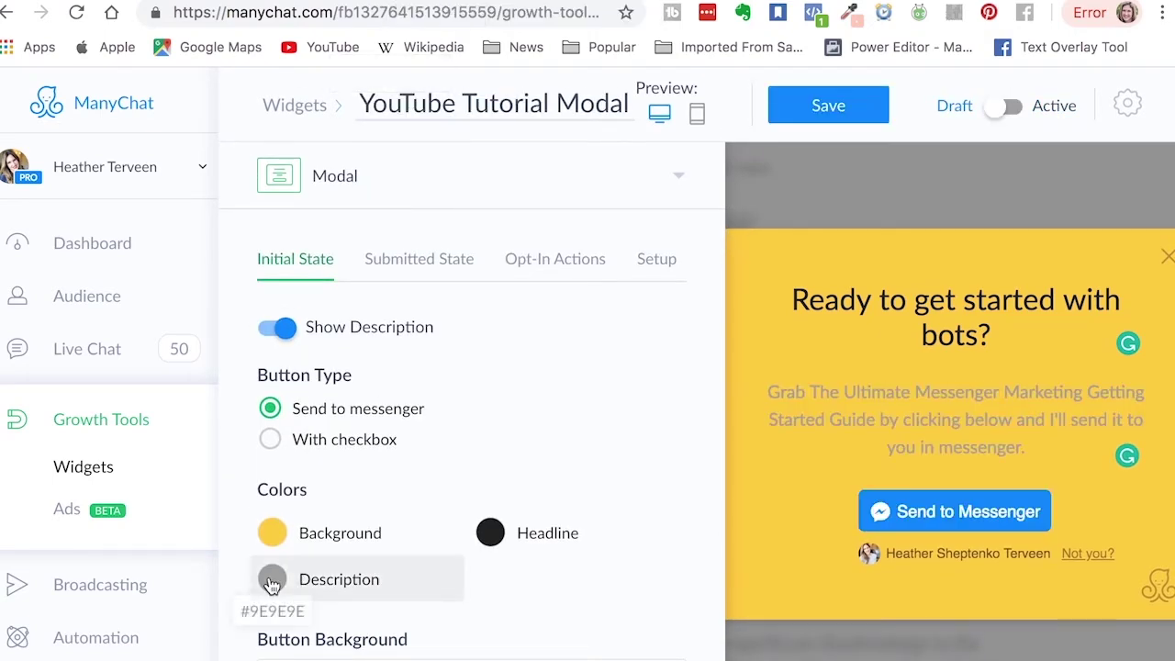
# Set the modal's description text color to white, #FFFFFF
pyautogui.click(272, 580)
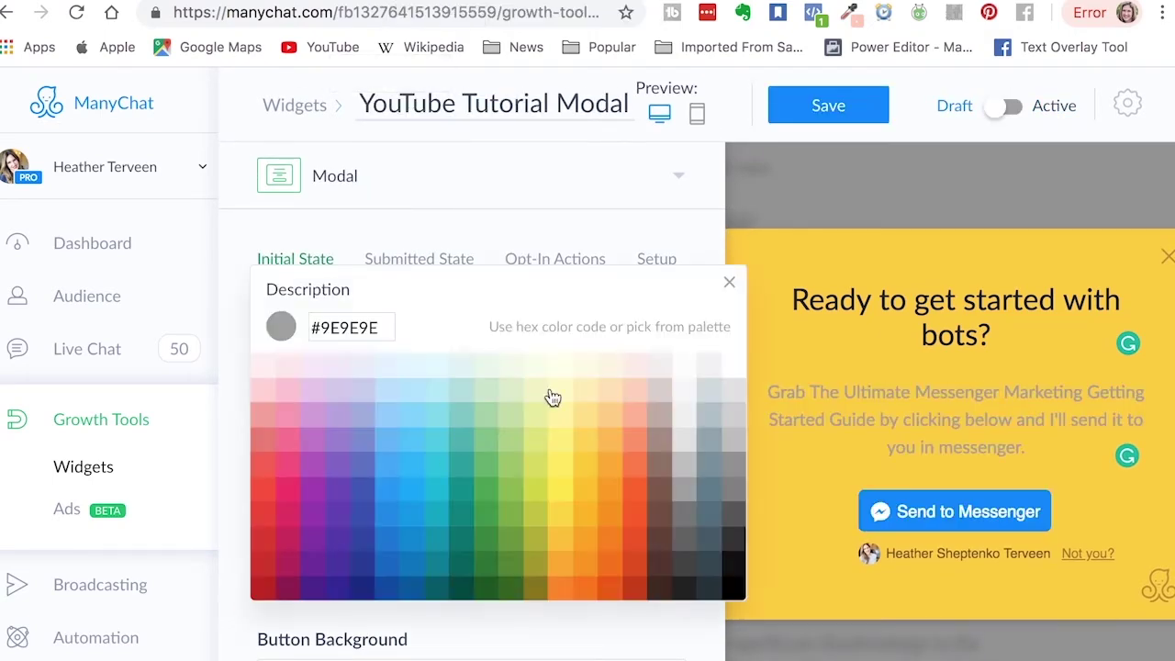
pyautogui.click(739, 368)
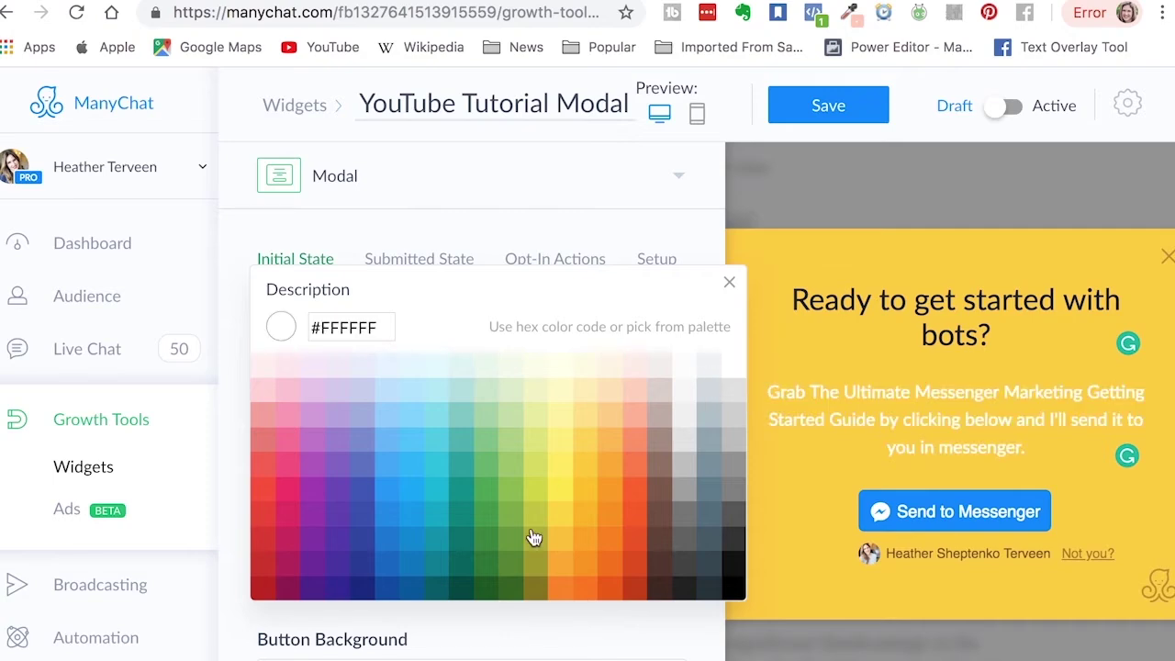
pyautogui.click(511, 622)
# Set the modal's button background to White and its button text to "Get this in Messenger"
pyautogui.scroll(-5, 514, 624)
pyautogui.click(657, 279)
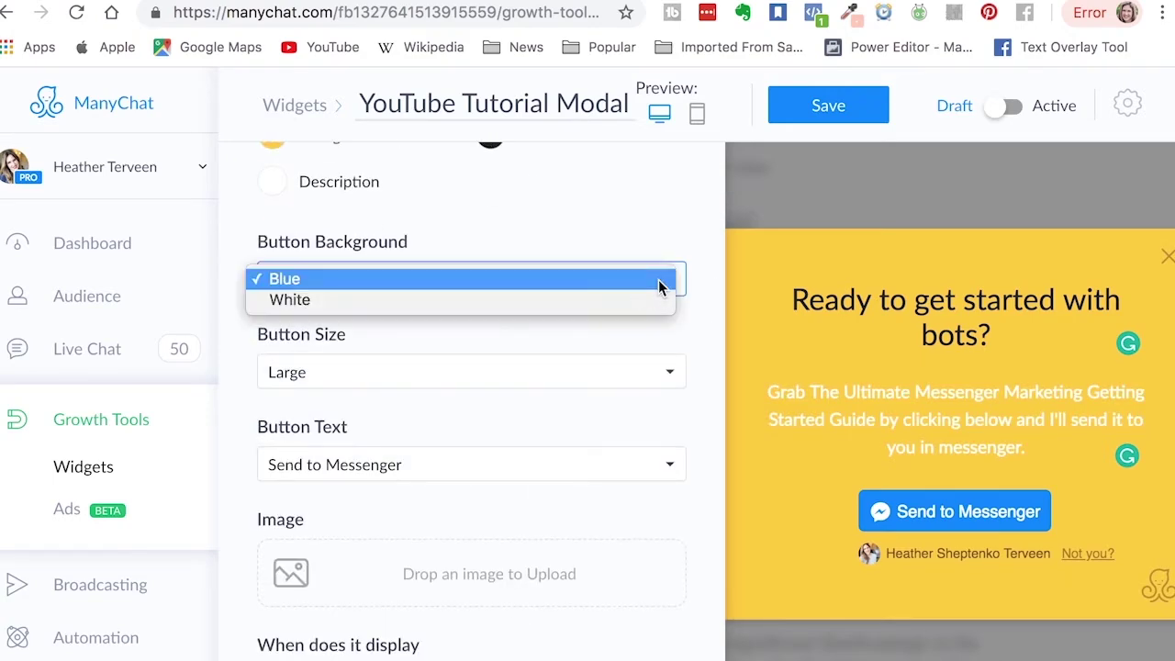
pyautogui.click(645, 304)
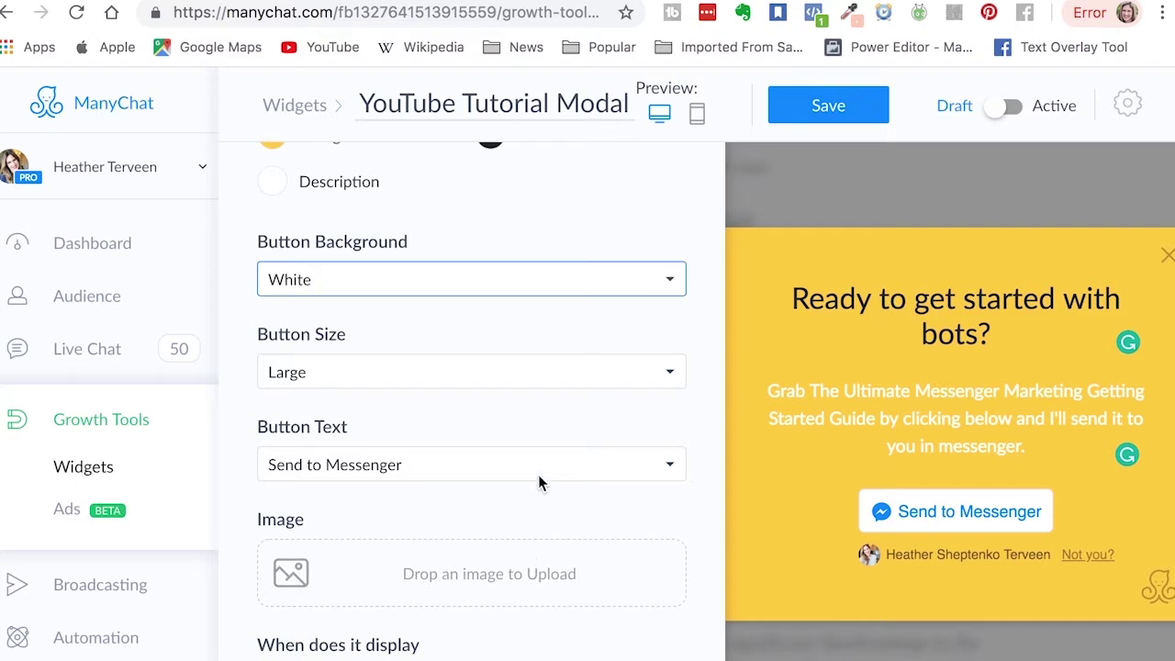
pyautogui.click(538, 473)
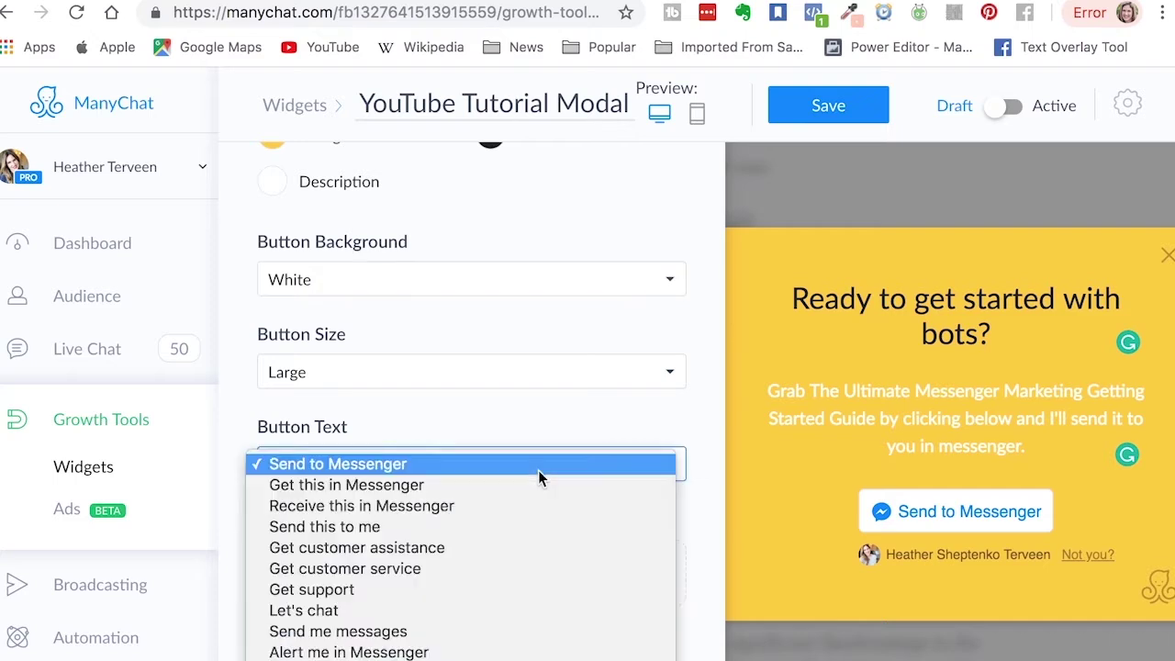
pyautogui.click(532, 488)
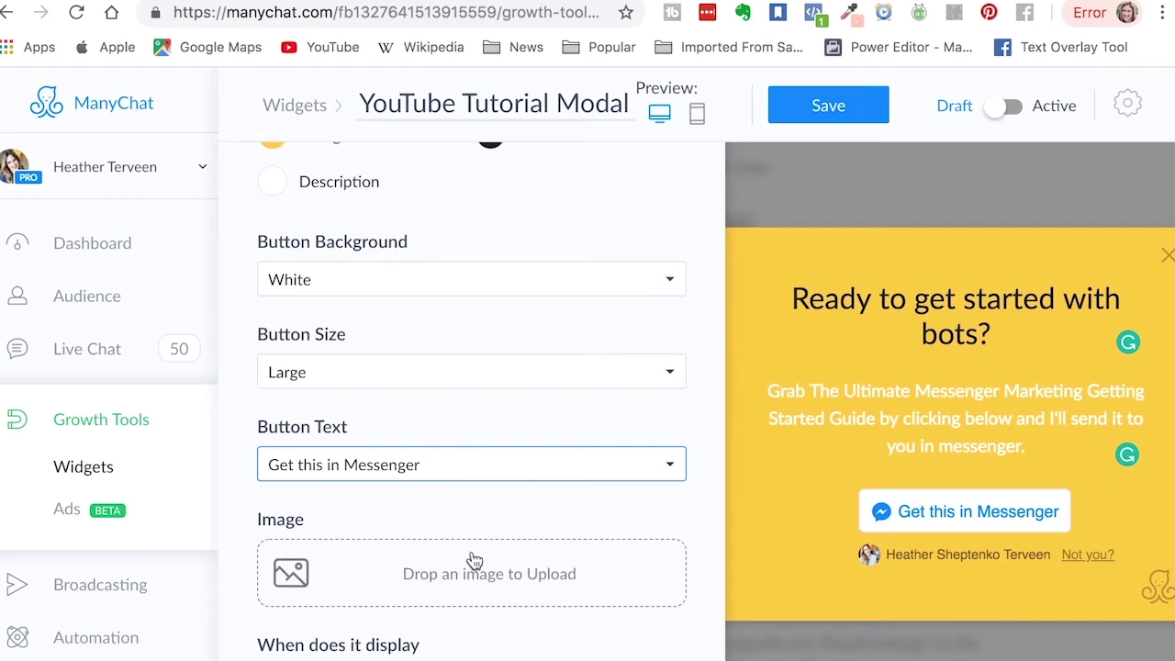
# Set the widget to show to the same user again after 1 day
pyautogui.scroll(-5, 474, 560)
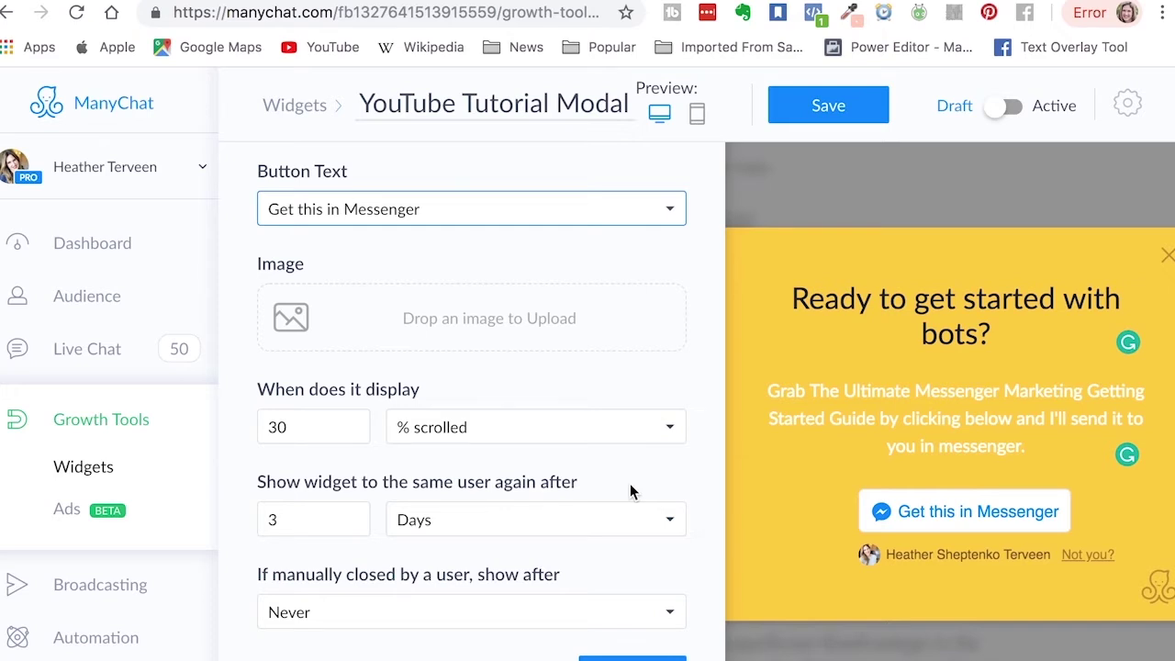
pyautogui.click(317, 520)
pyautogui.press('BackSpace')
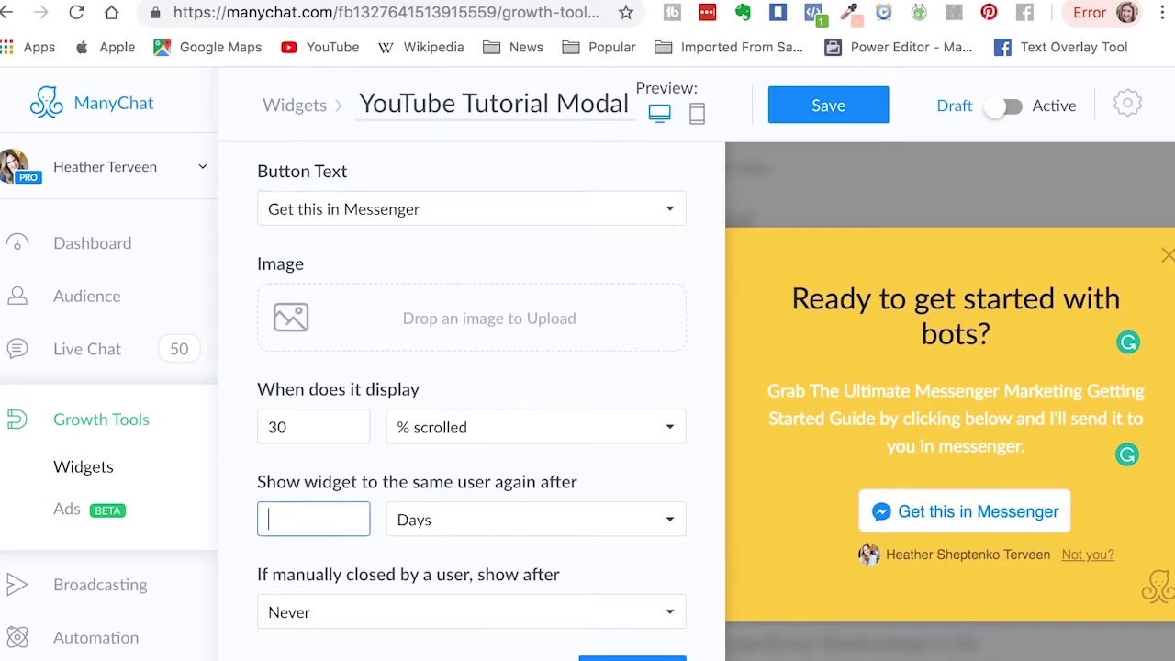
pyautogui.write('1')
pyautogui.scroll(-1, 491, 404)
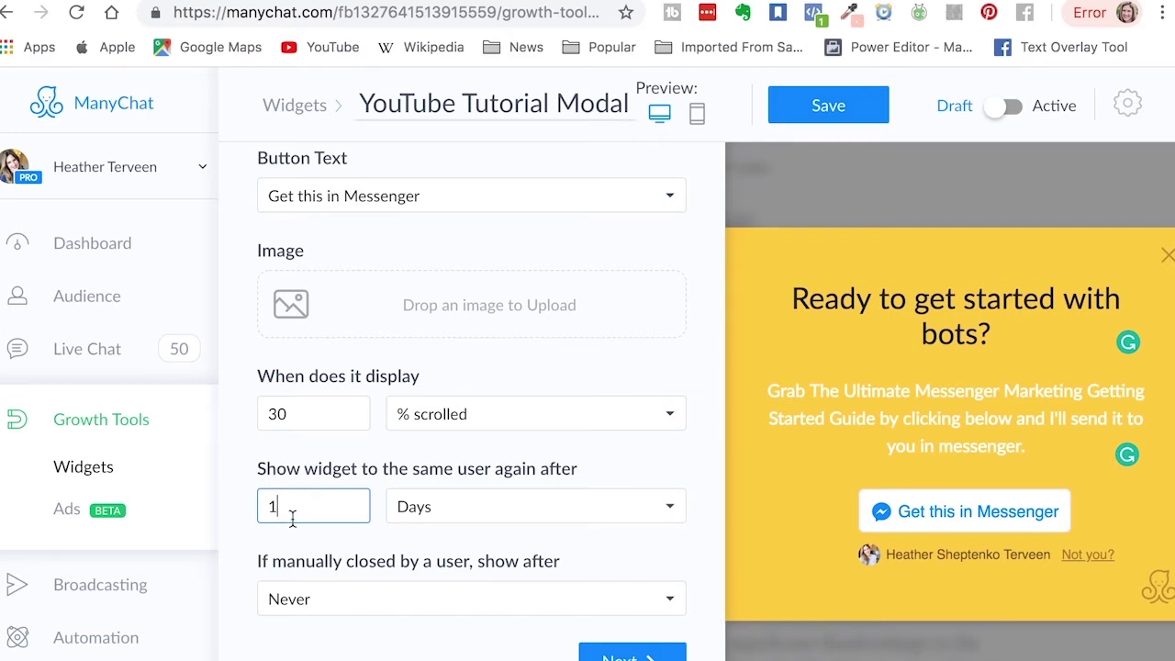
# Keep "Never" as the time to show the modal after a manual close, and save the widget
pyautogui.click(667, 596)
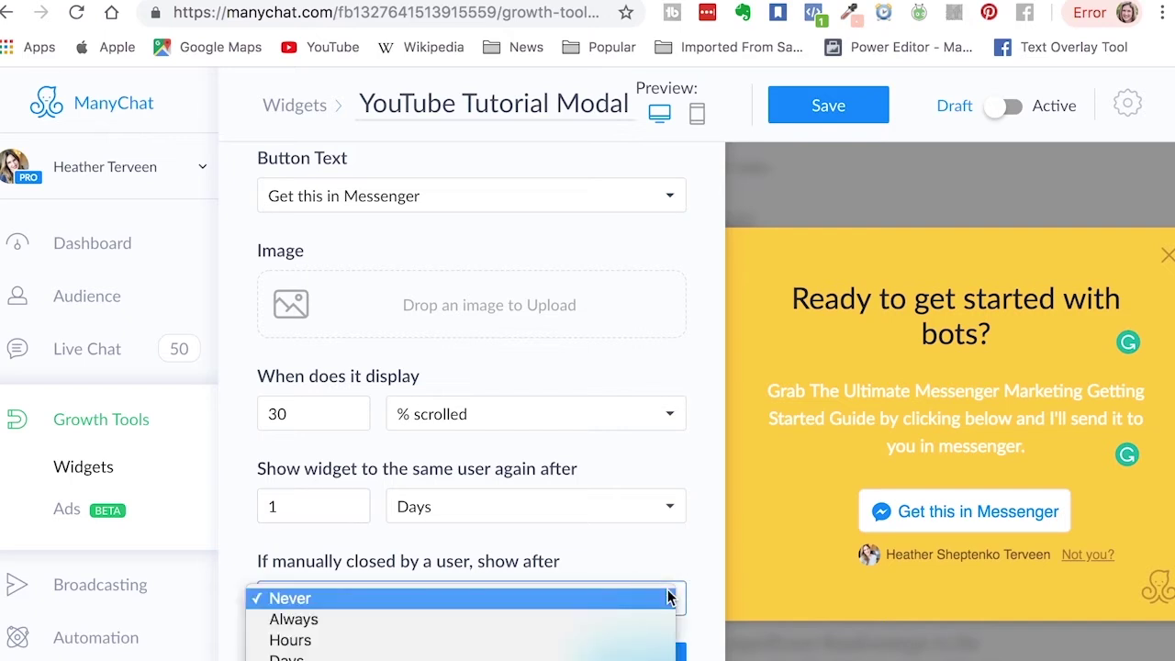
pyautogui.click(667, 597)
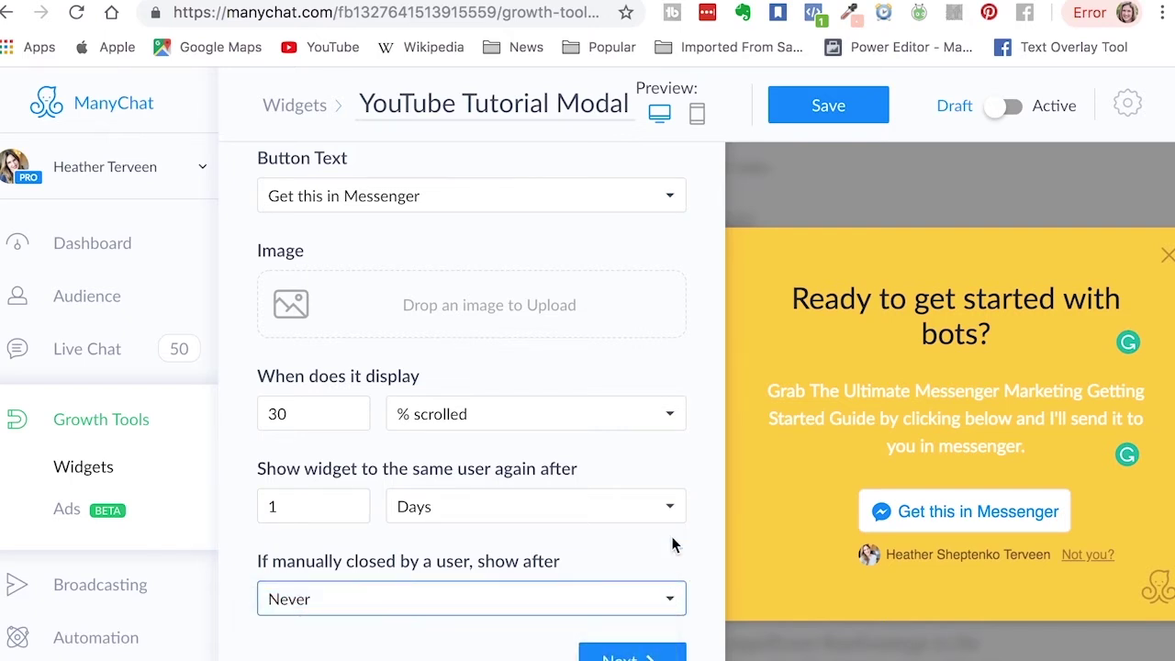
pyautogui.click(292, 597)
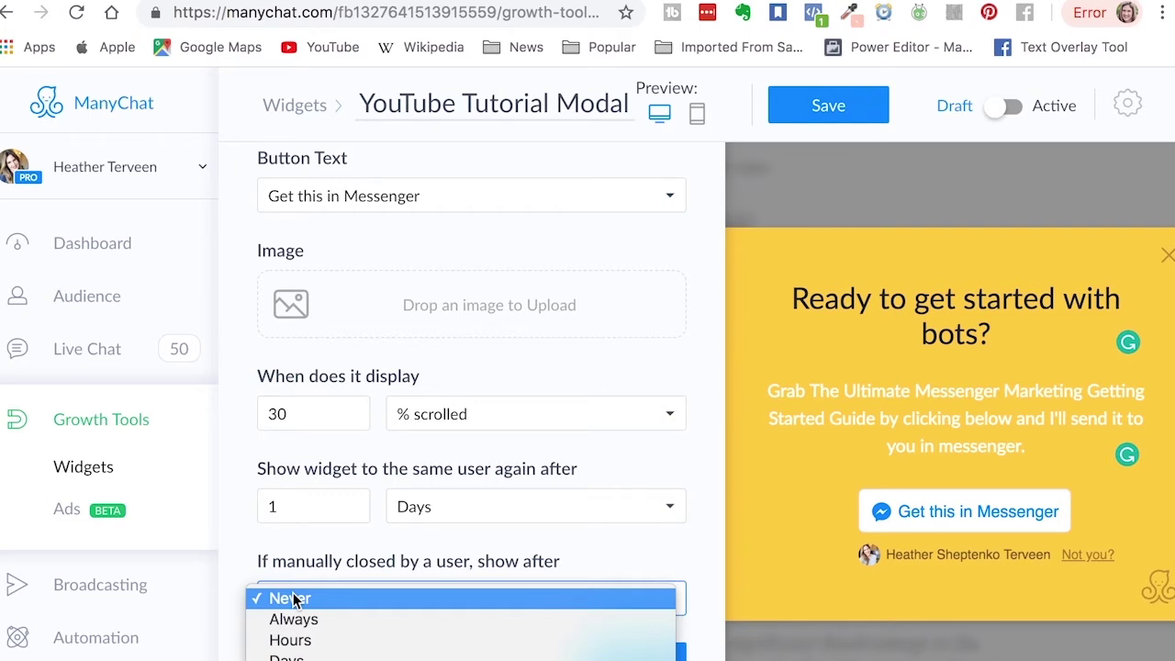
pyautogui.click(292, 597)
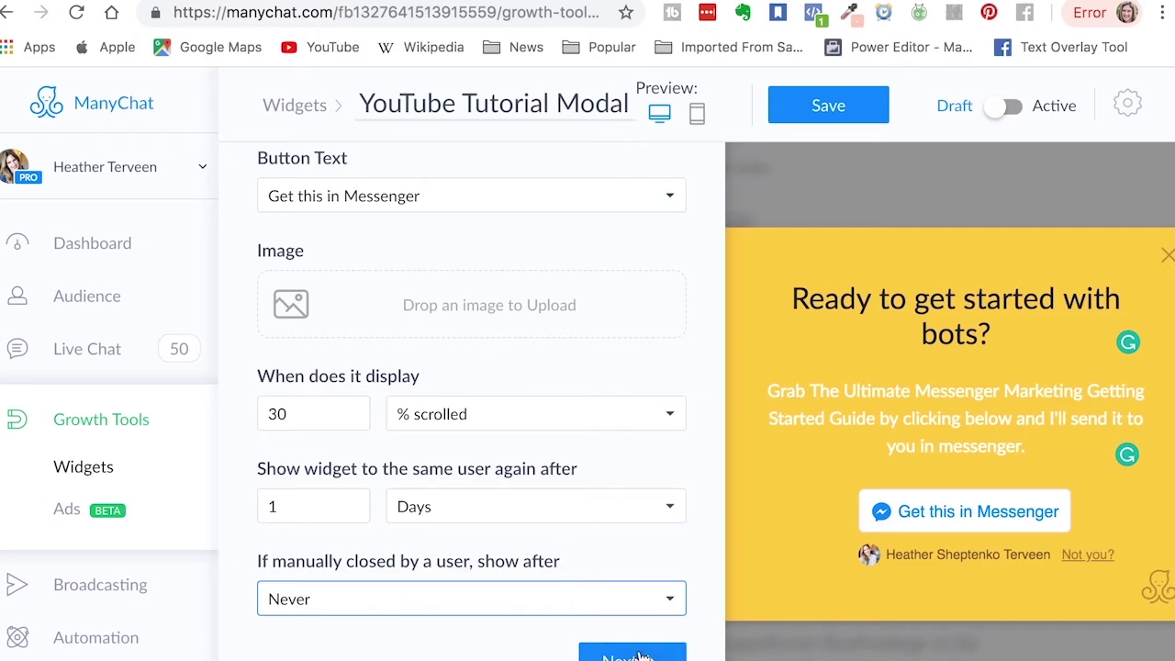
pyautogui.click(821, 117)
pyautogui.click(616, 653)
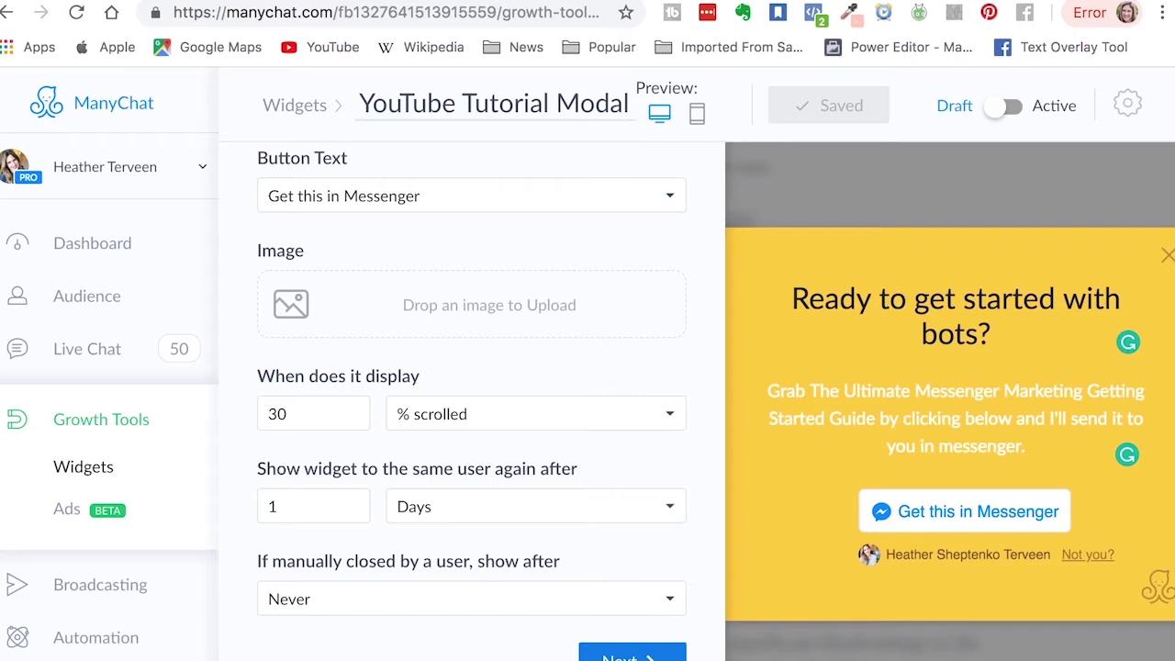
# Go to the YouTube Tutorial Modal's Submitted State and replace its headline with "Awe-to-the-some!" copied from the SOWB Modal Test widget
pyautogui.scroll(7, 541, 191)
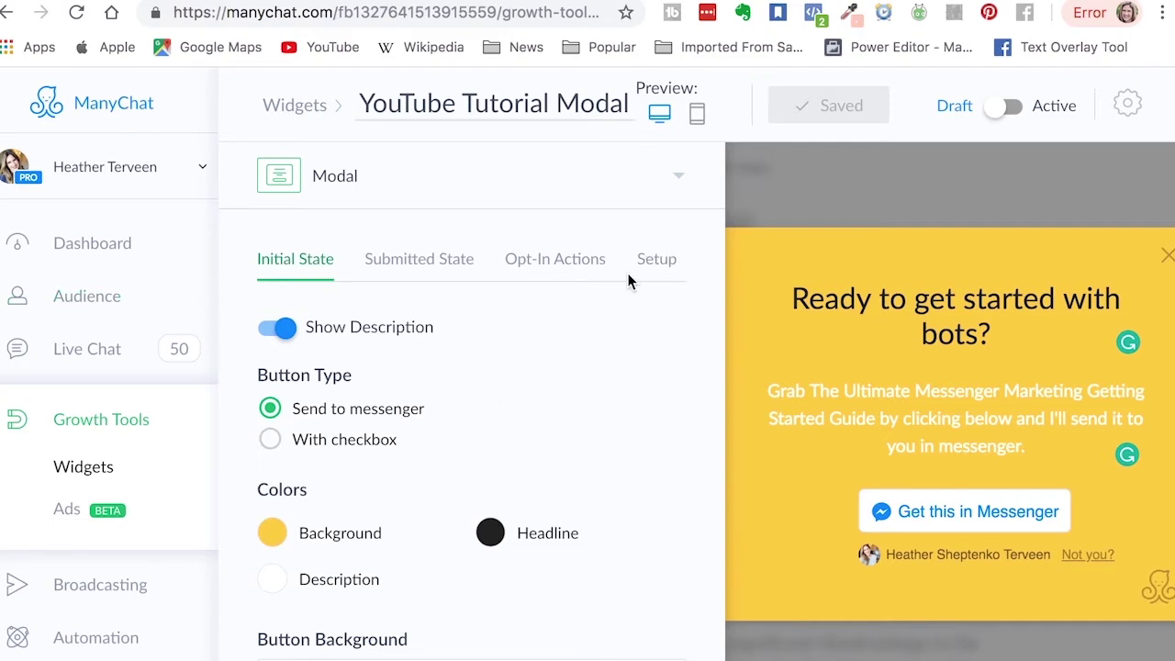
pyautogui.scroll(-10, 616, 438)
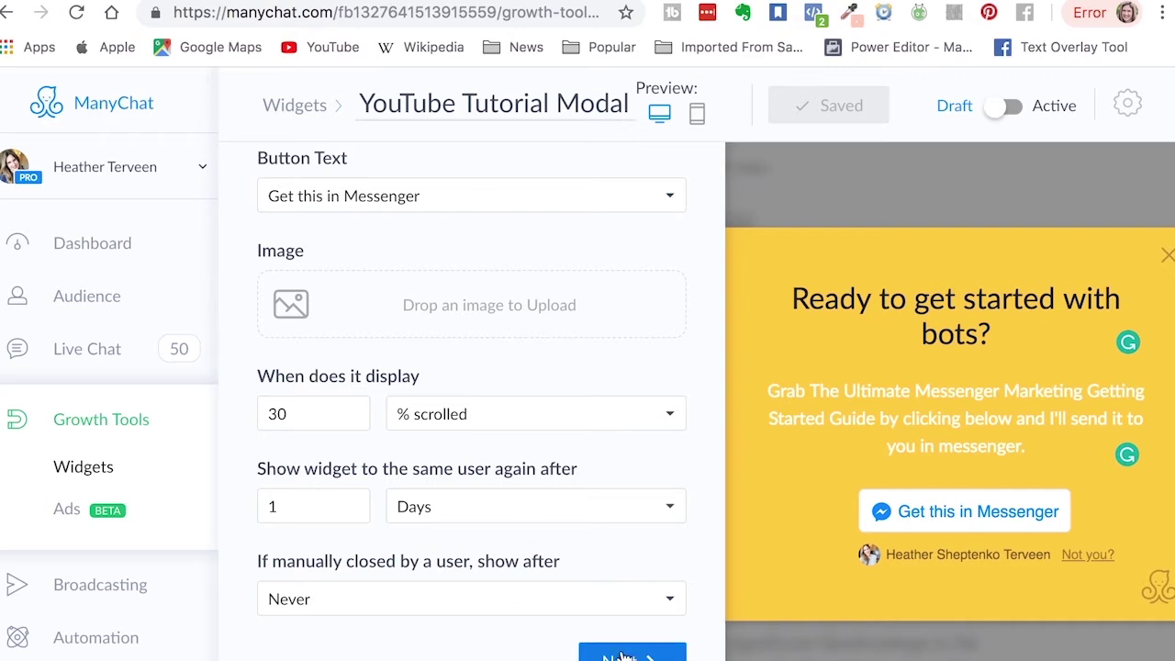
pyautogui.click(623, 655)
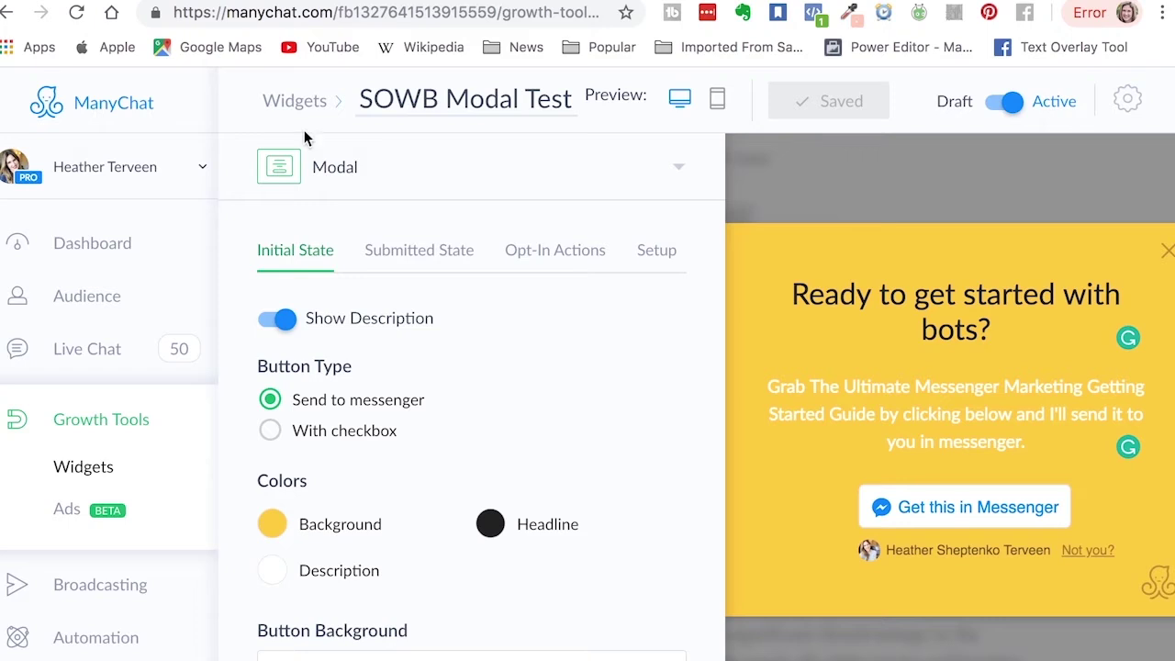
pyautogui.click(414, 257)
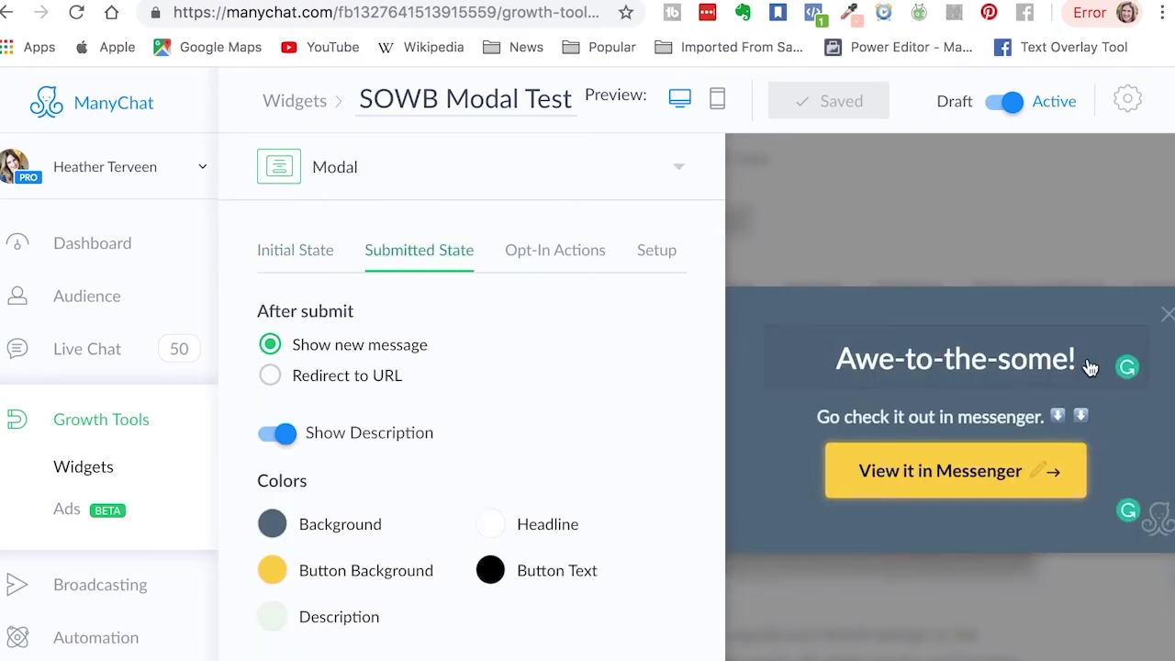
pyautogui.moveTo(1083, 363); pyautogui.dragTo(776, 359)
pyautogui.press('super+c')
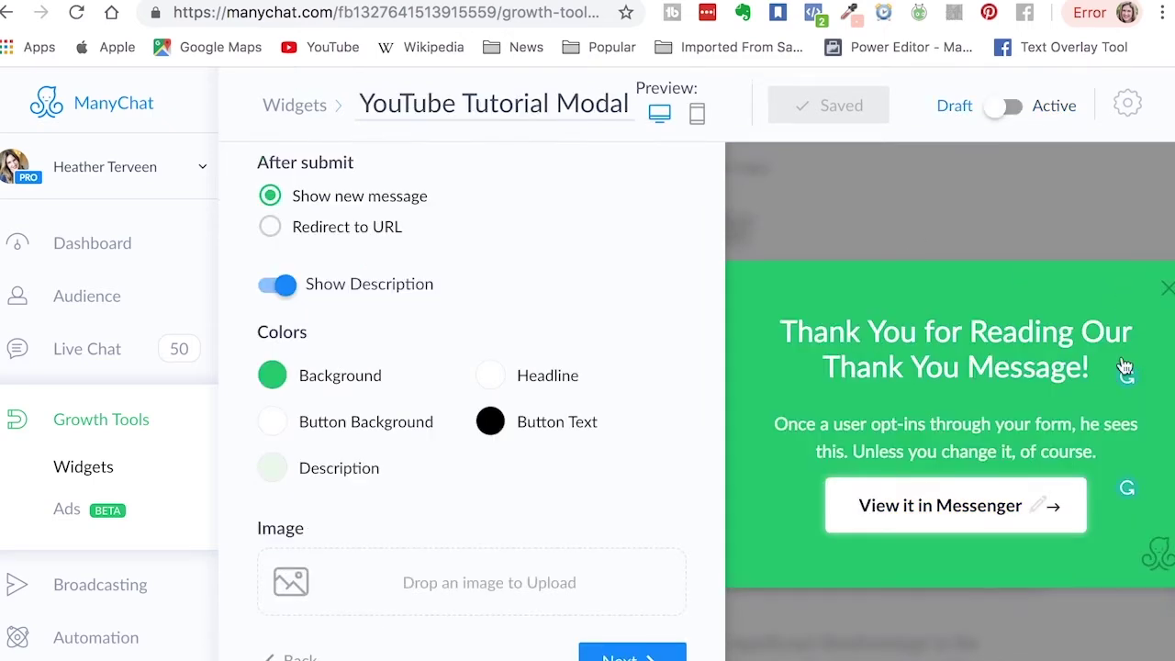
pyautogui.click(1094, 367)
pyautogui.moveTo(1096, 367); pyautogui.dragTo(778, 321)
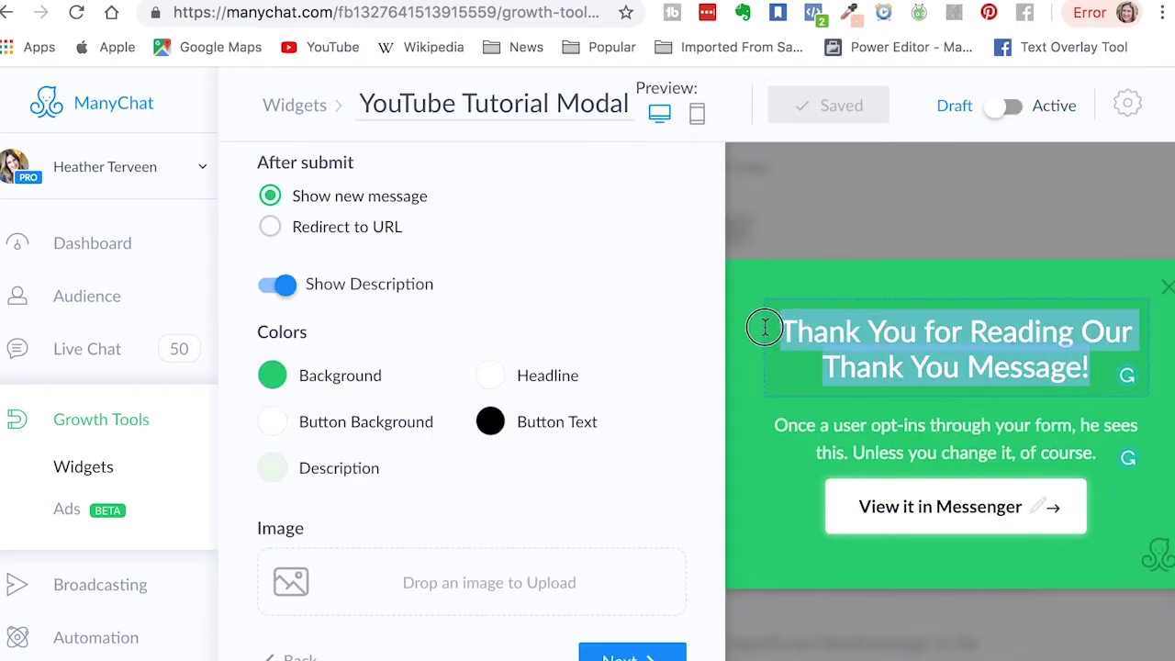
pyautogui.press('super+v')
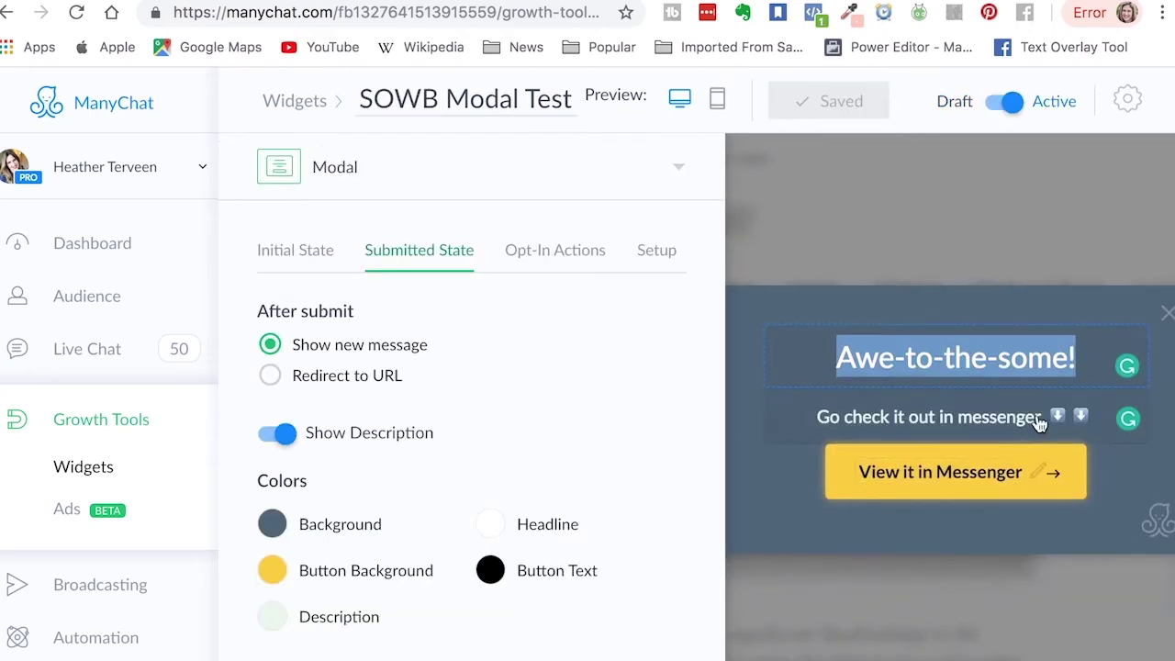
# Replace the submitted state's description with "Go check it out in messenger. ⬇️ ⬇️" copied from the SOWB Modal Test widget
pyautogui.click(1055, 418)
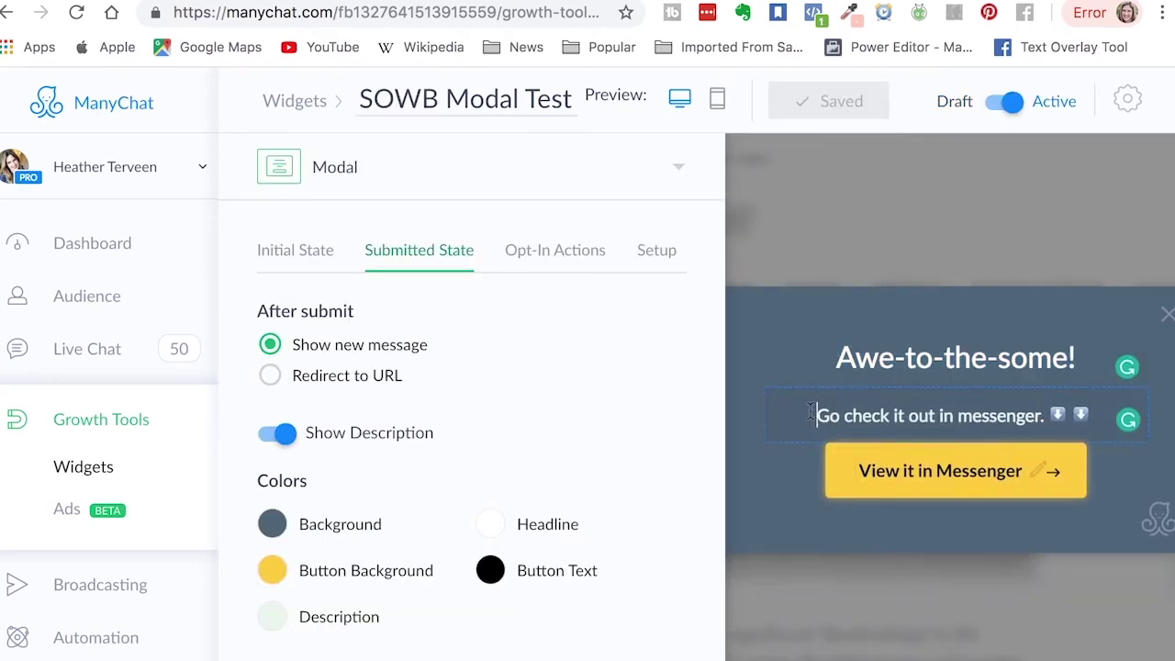
pyautogui.click(1124, 419)
pyautogui.tripleClick(1037, 415)
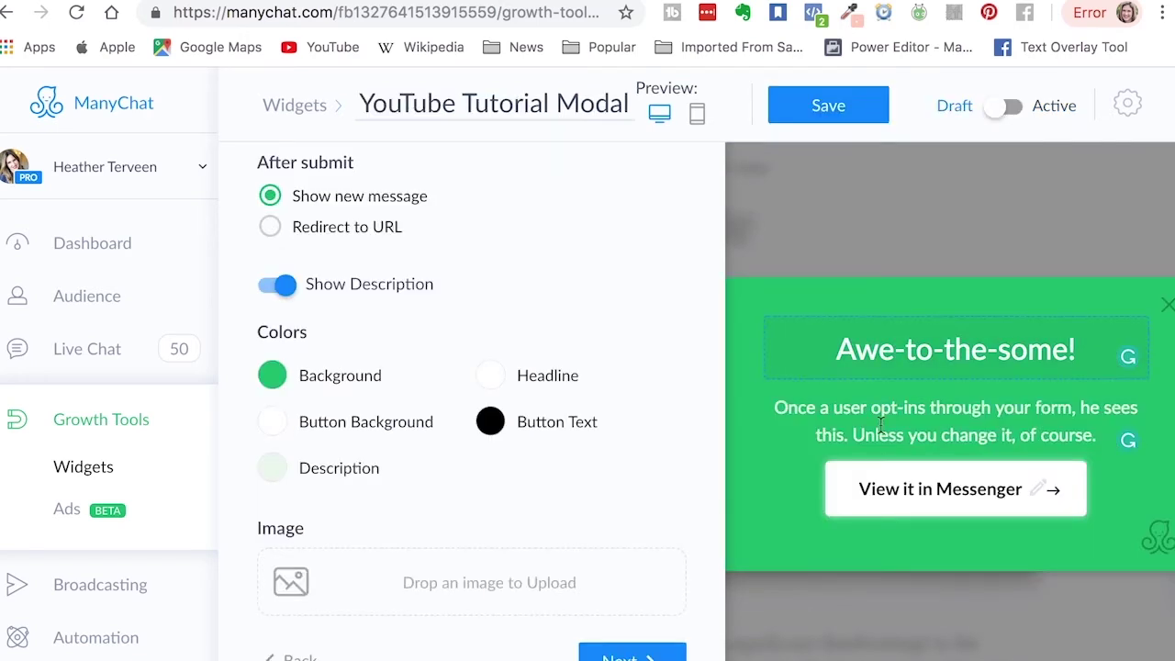
pyautogui.click(775, 410)
pyautogui.moveTo(769, 407); pyautogui.dragTo(1122, 432)
pyautogui.write('Go check it out in messenger. ⬇️ ⬇️')
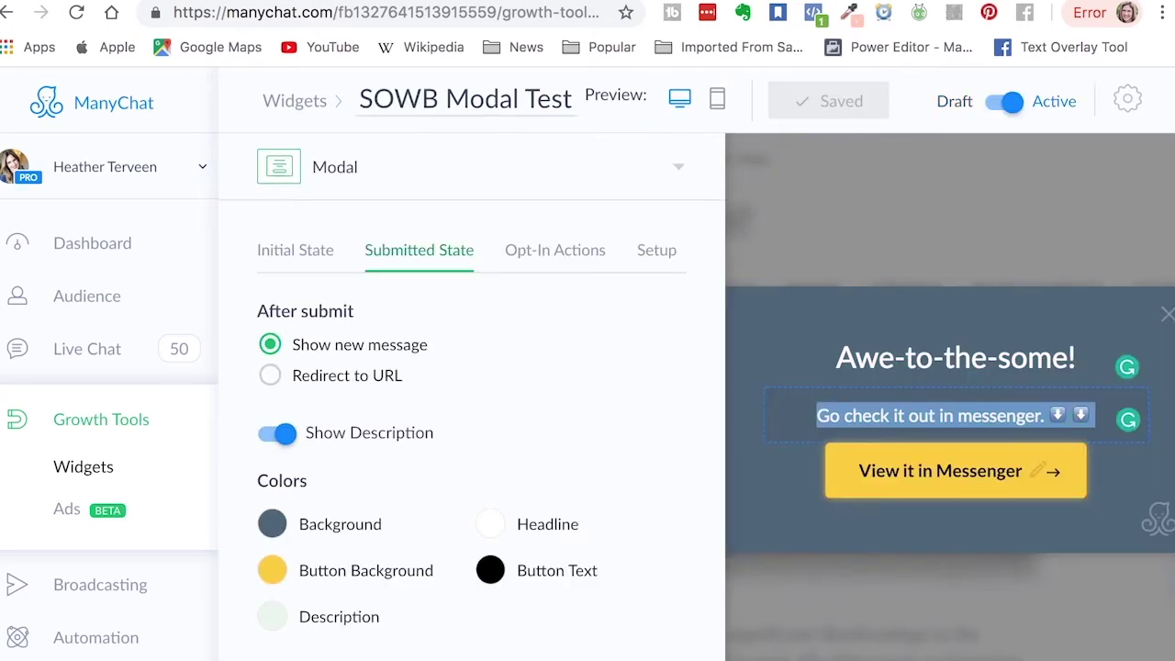
# Copy the submitted-state background color #4F6479 from SOWB Modal Test and apply it to the YouTube Tutorial Modal's submitted state
pyautogui.click(272, 523)
pyautogui.moveTo(381, 272); pyautogui.dragTo(275, 270)
pyautogui.press('super+c')
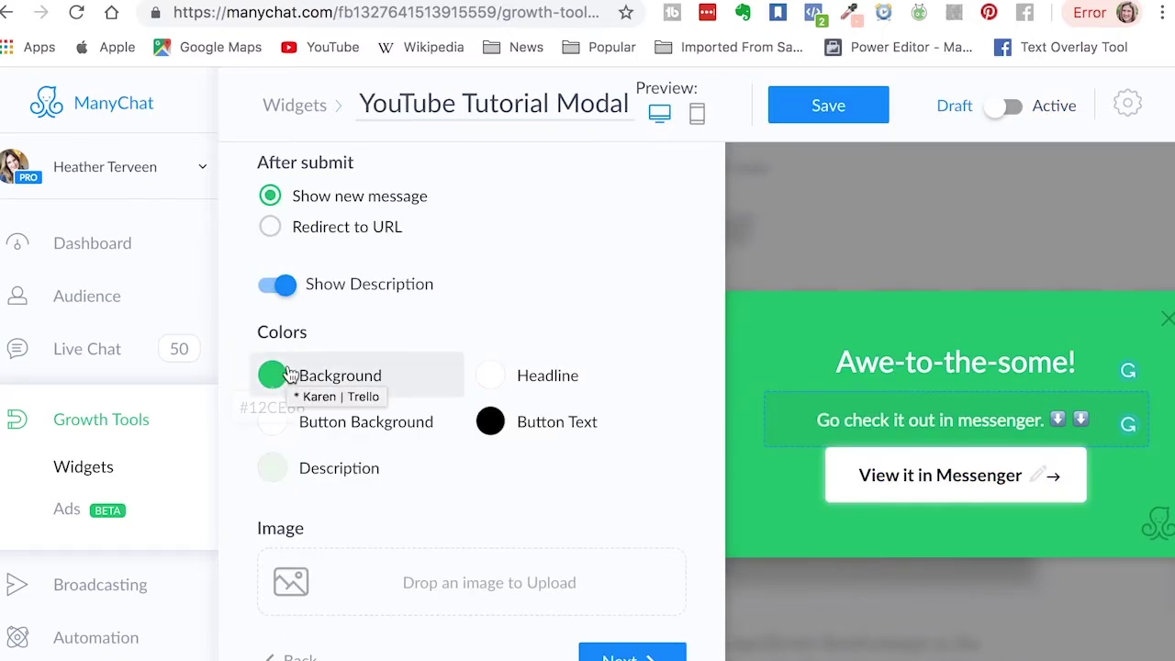
pyautogui.click(280, 370)
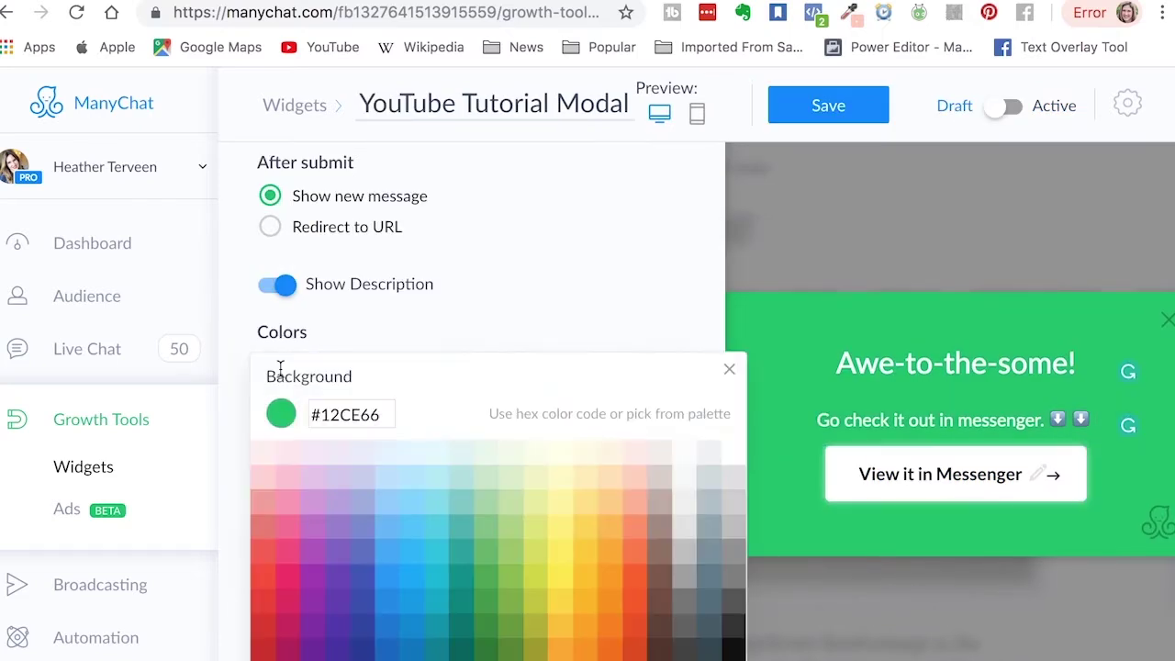
pyautogui.moveTo(378, 414); pyautogui.dragTo(244, 419)
pyautogui.press('super+v')
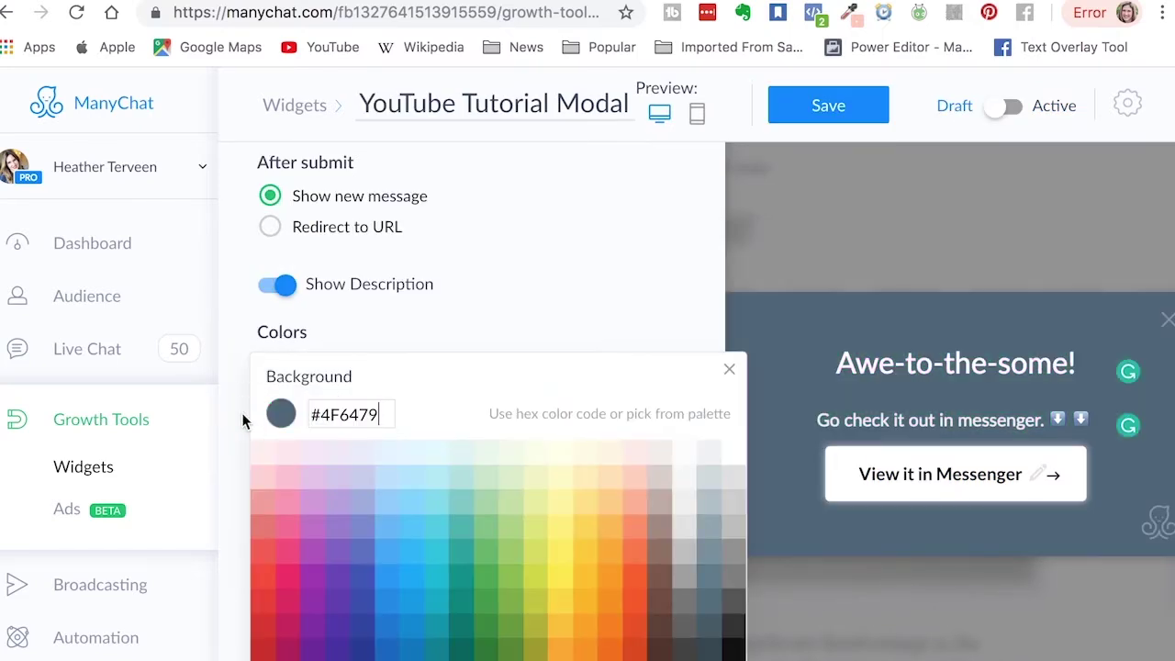
pyautogui.click(592, 313)
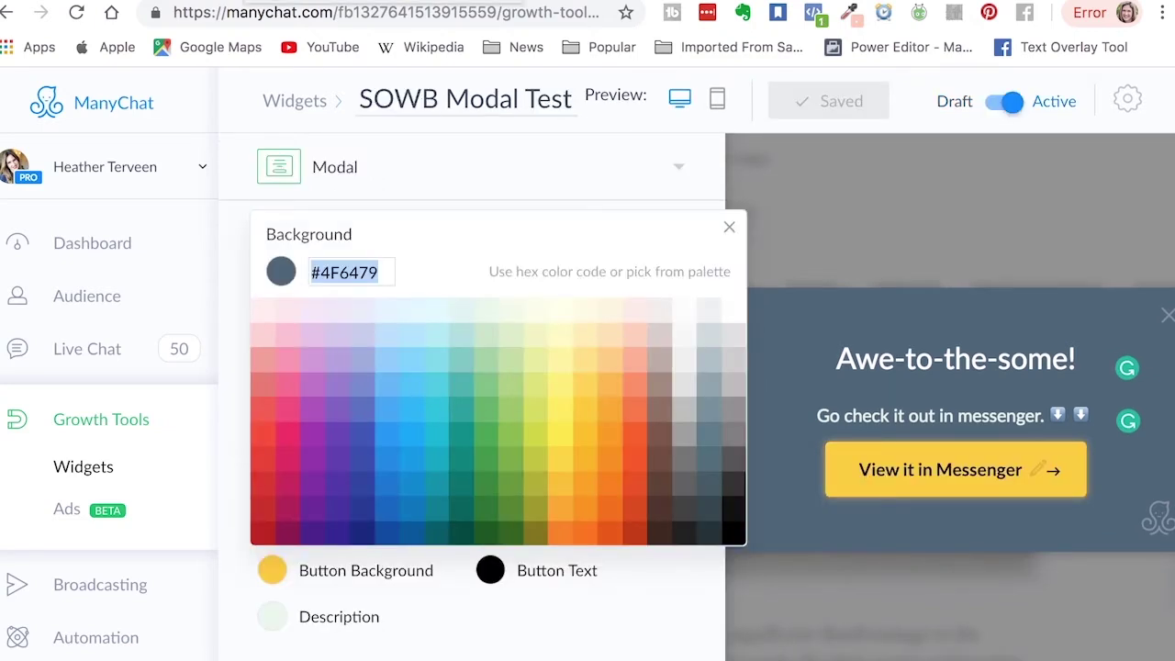
# Copy the button background color #FECD31 from SOWB Modal Test and apply it to the YouTube Tutorial Modal's submitted-state button
pyautogui.click(549, 645)
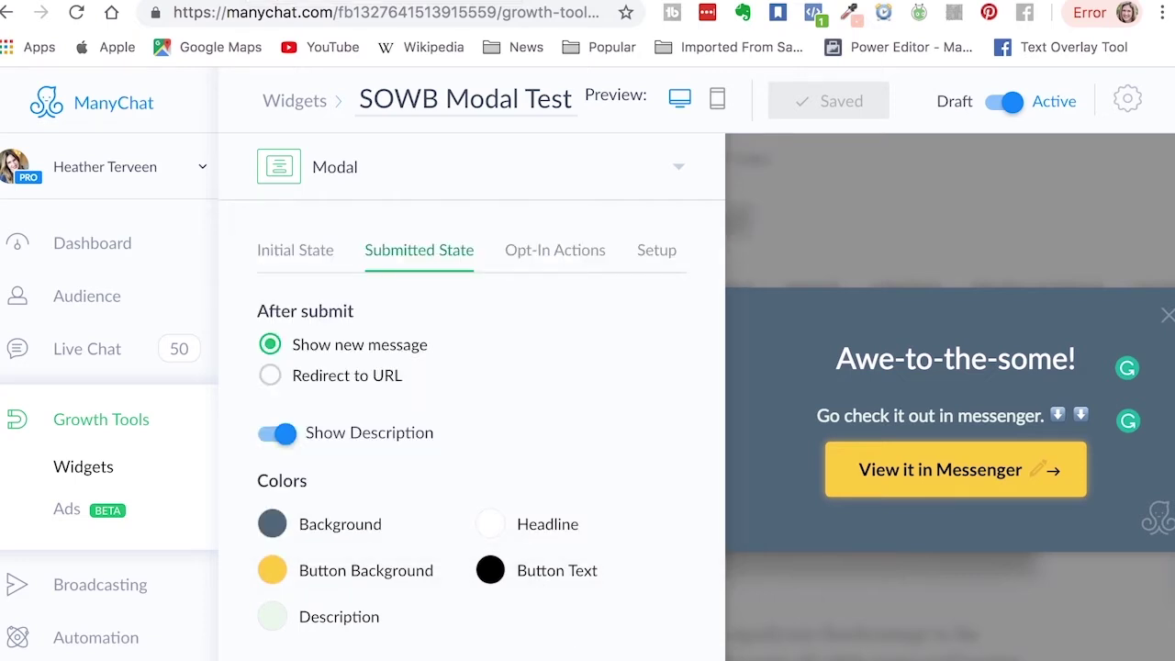
pyautogui.click(359, 568)
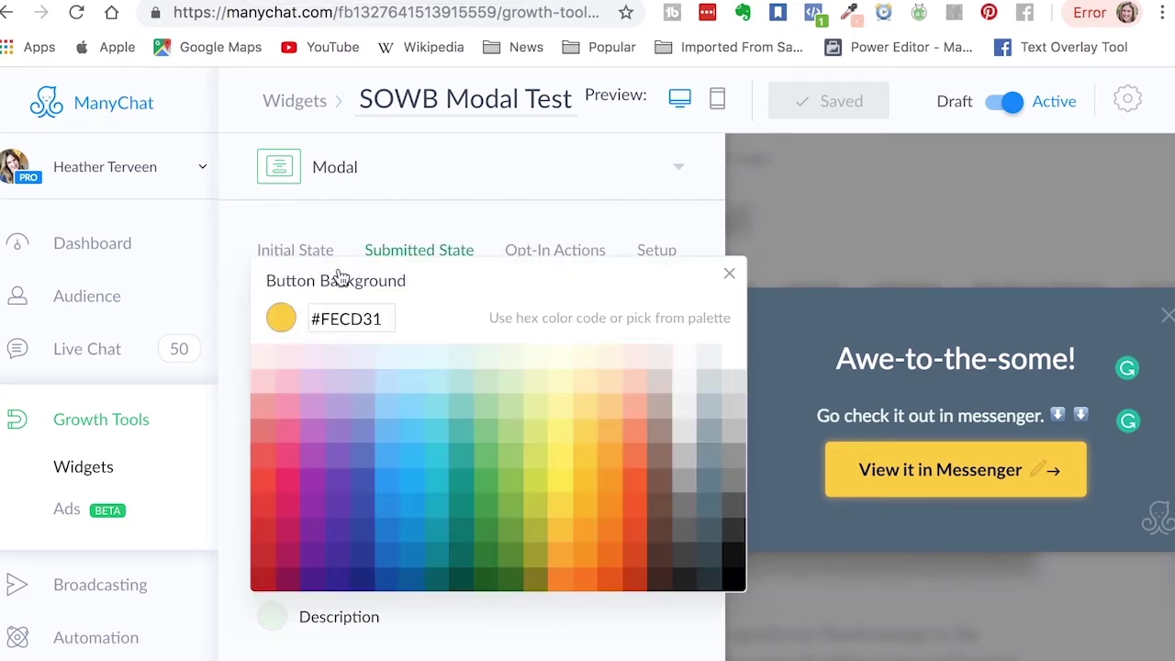
pyautogui.moveTo(383, 317); pyautogui.dragTo(159, 324)
pyautogui.press('super+c')
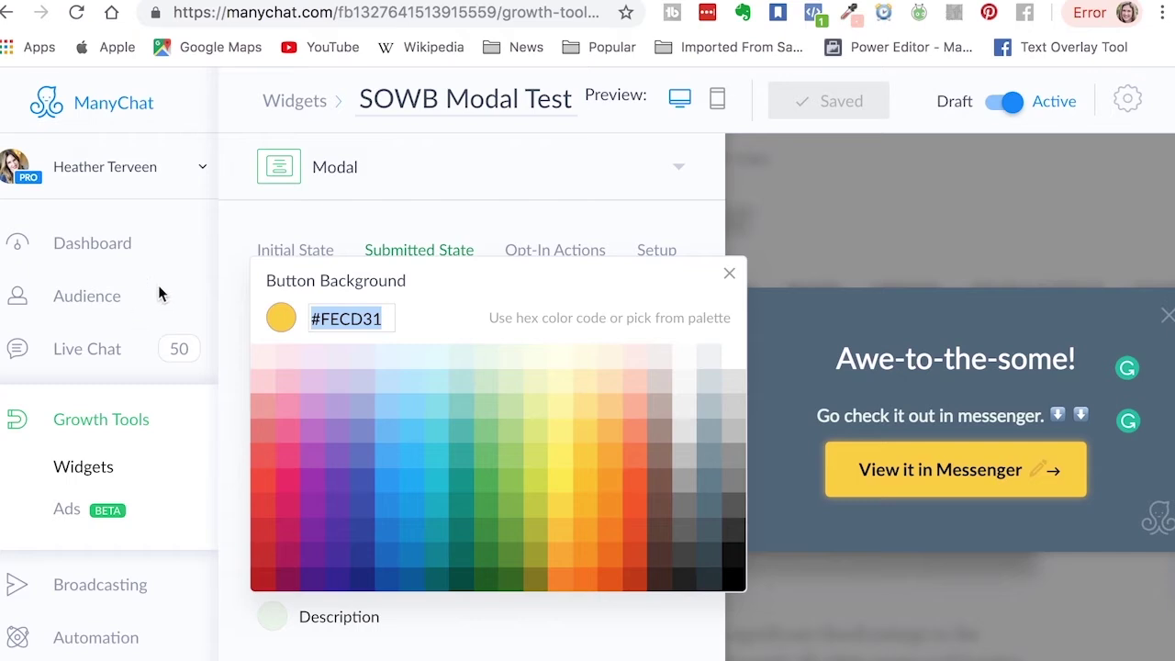
pyautogui.click(441, 179)
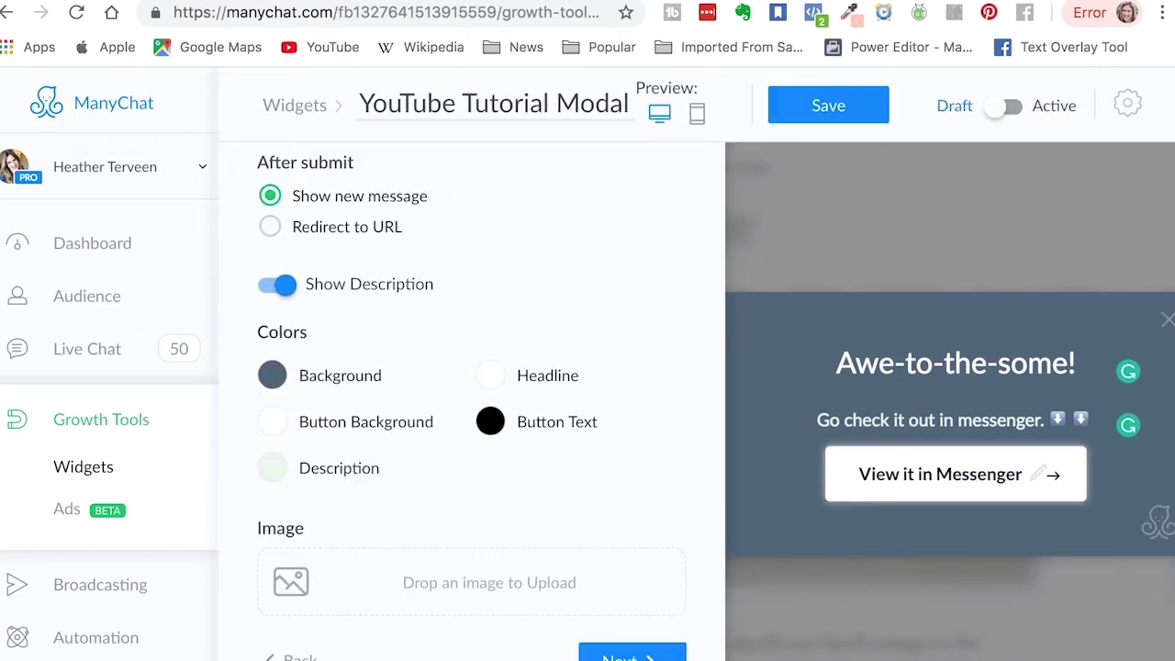
pyautogui.click(306, 430)
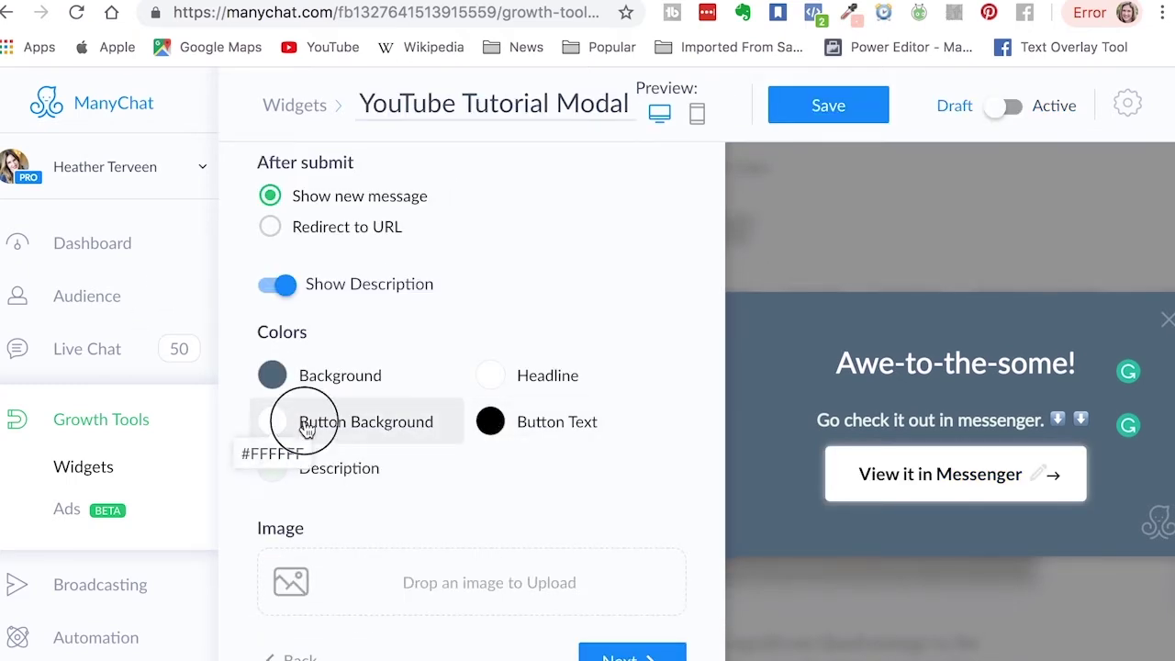
pyautogui.moveTo(376, 175); pyautogui.dragTo(251, 168)
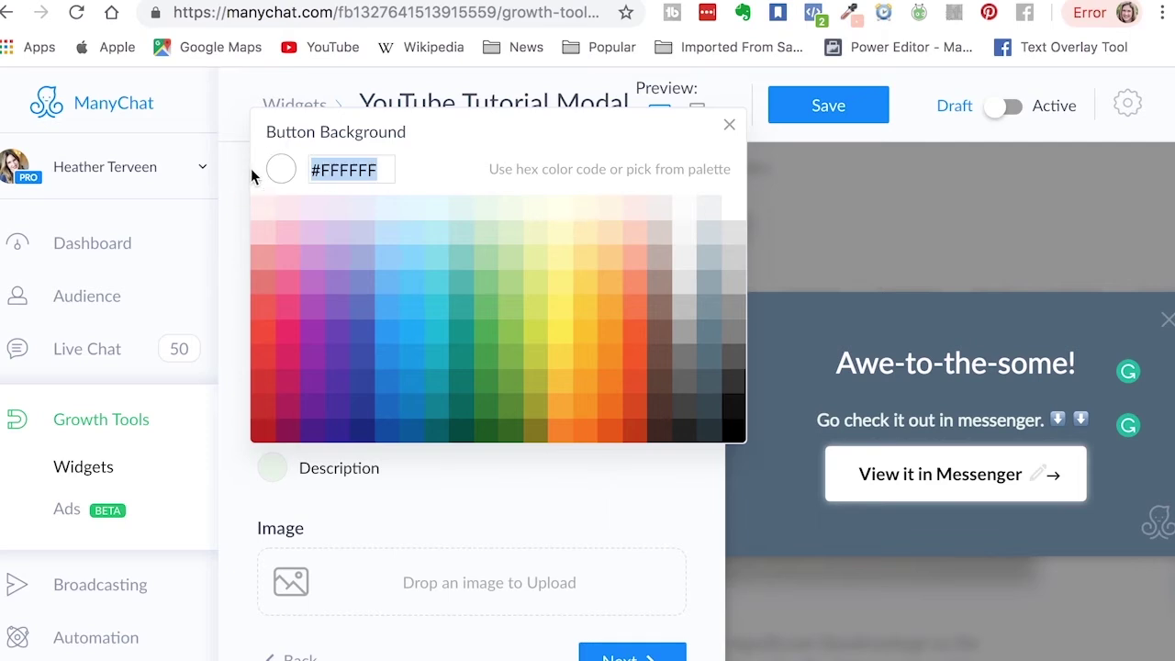
pyautogui.press('super+v')
pyautogui.click(460, 492)
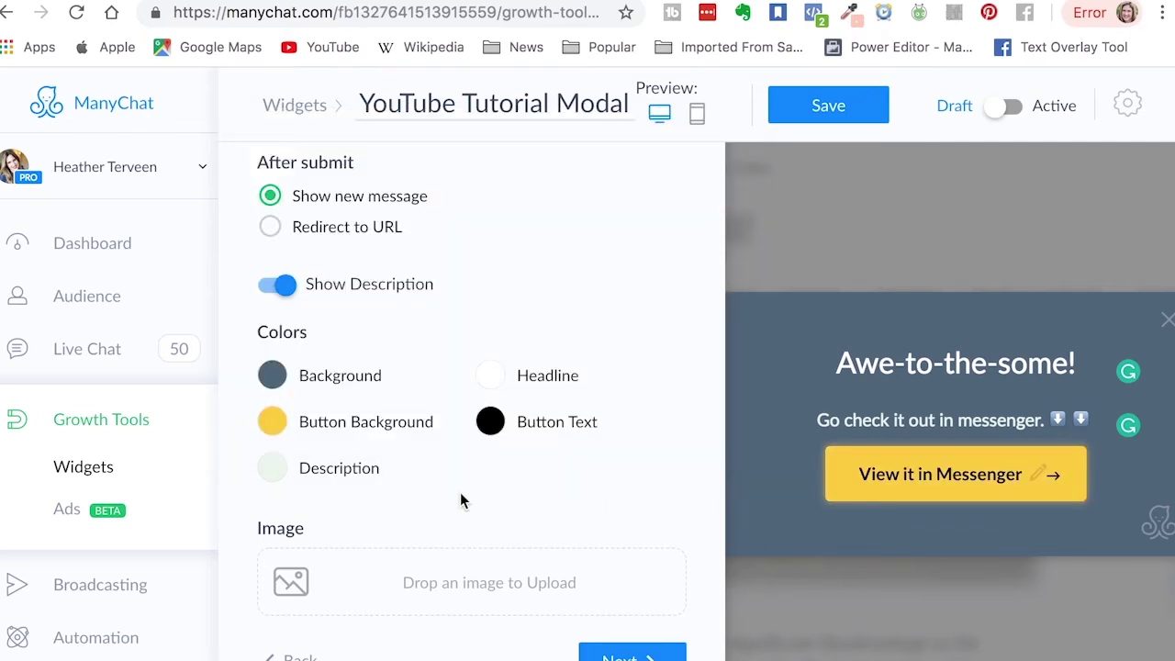
# Continue to the Opt-In Actions settings of the YouTube Tutorial Modal
pyautogui.scroll(3, 449, 309)
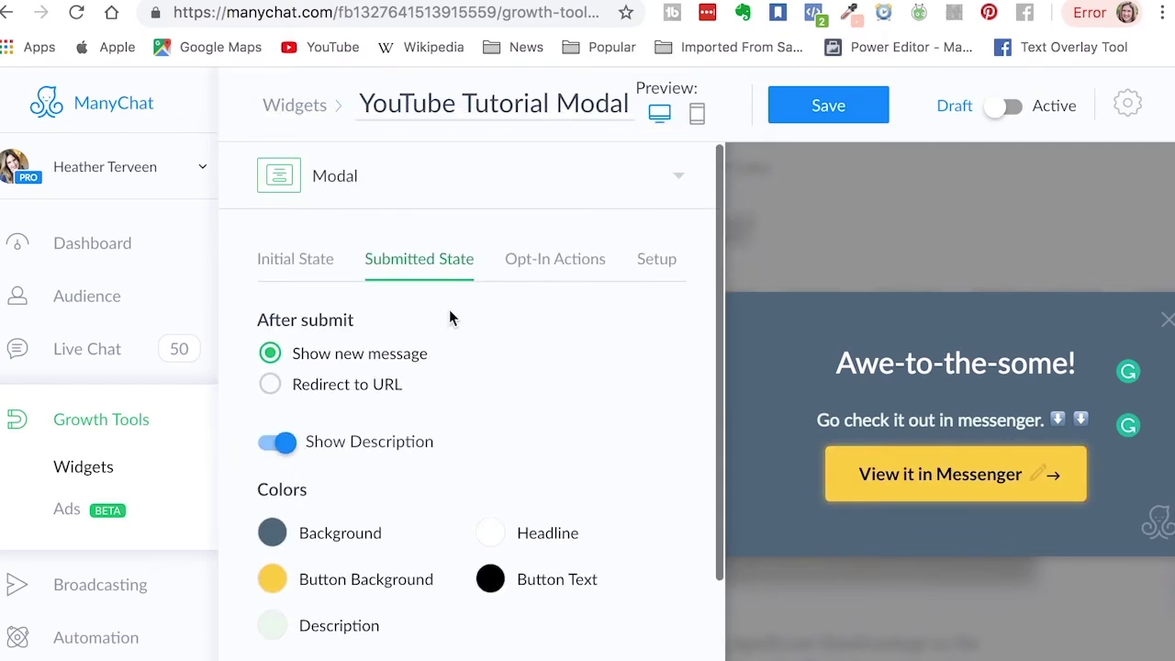
pyautogui.scroll(-3, 440, 375)
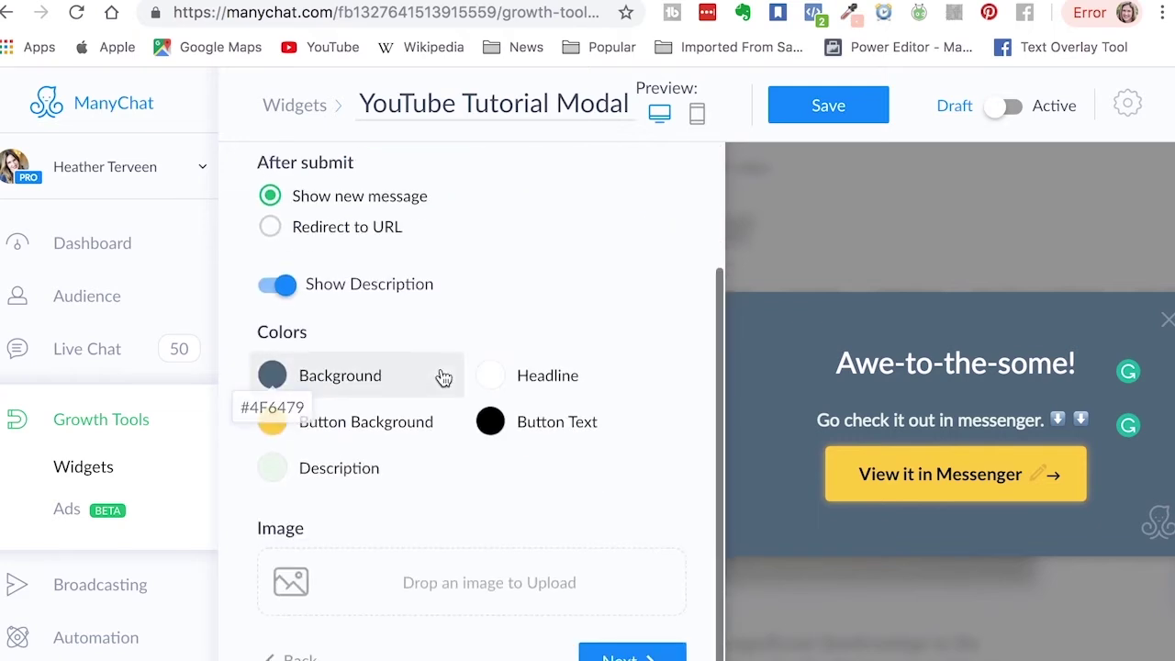
pyautogui.click(635, 657)
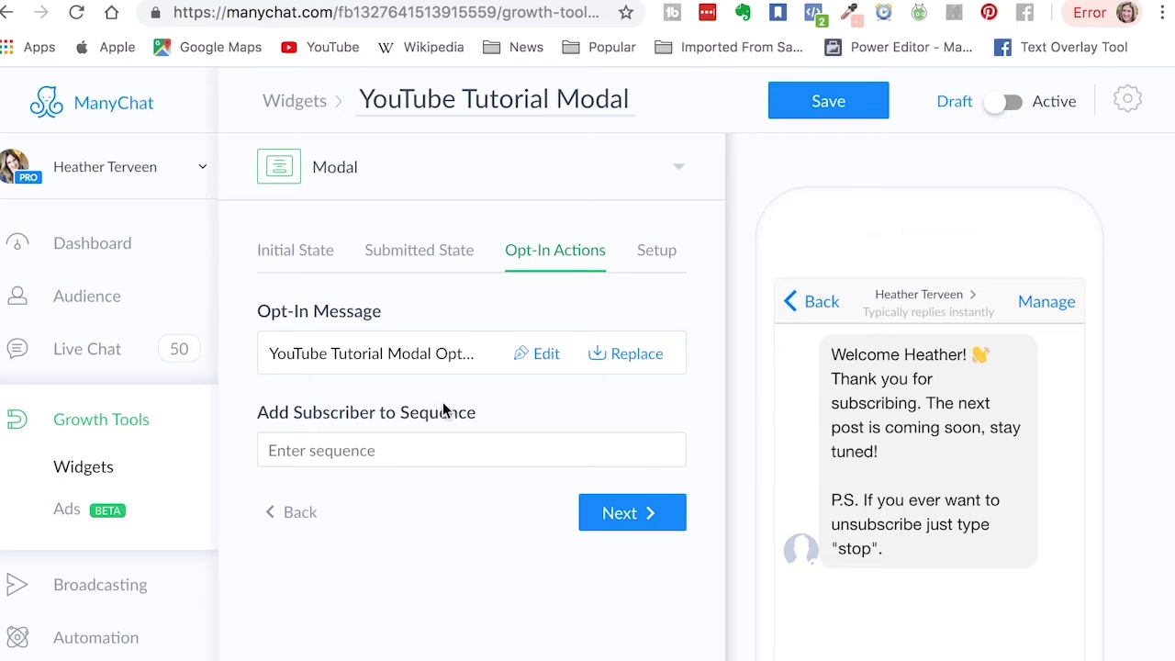
# Browse the existing flows that could replace the modal's opt-in message, and close the list without picking one
pyautogui.click(600, 357)
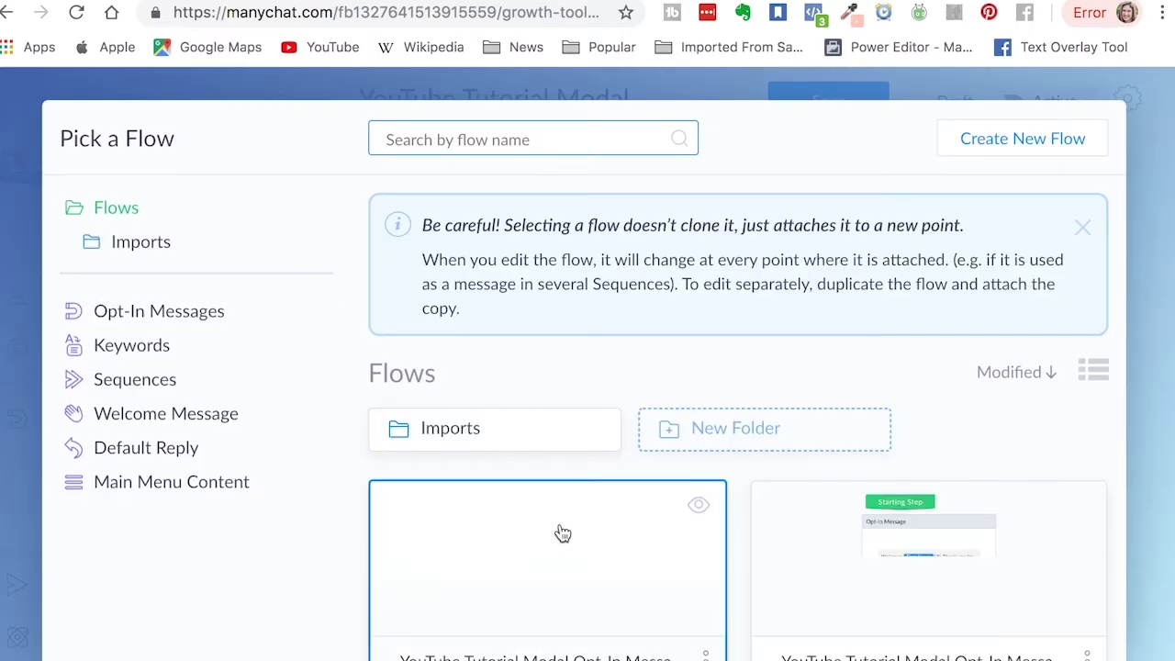
pyautogui.scroll(-5, 560, 534)
pyautogui.scroll(-15, 563, 533)
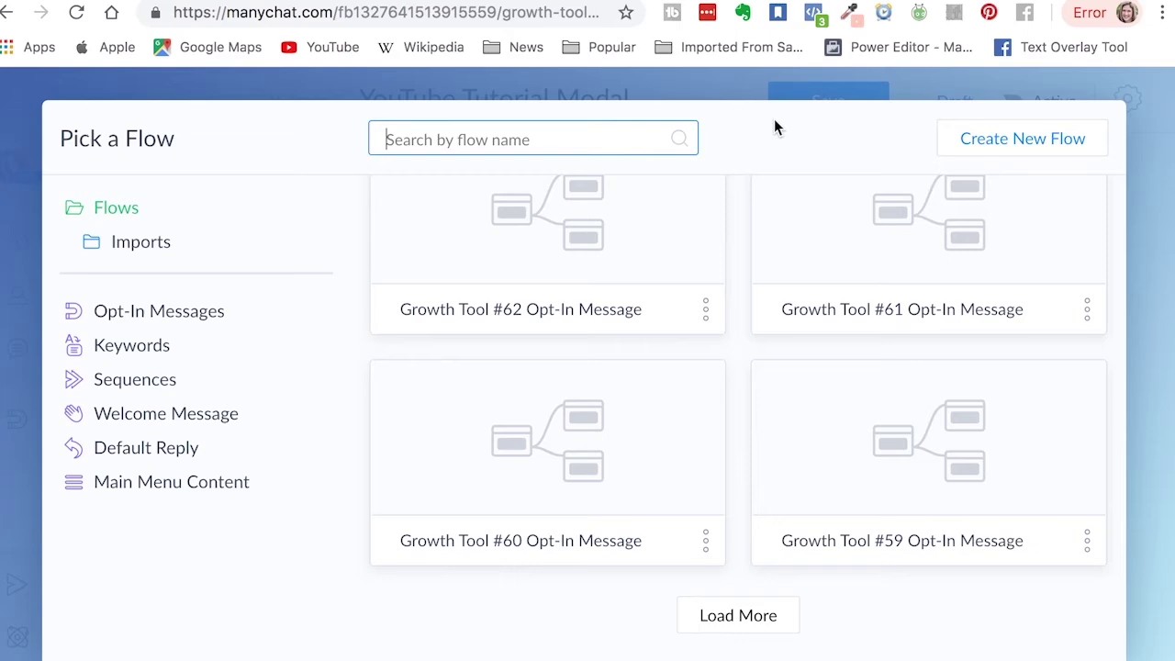
pyautogui.press('Escape')
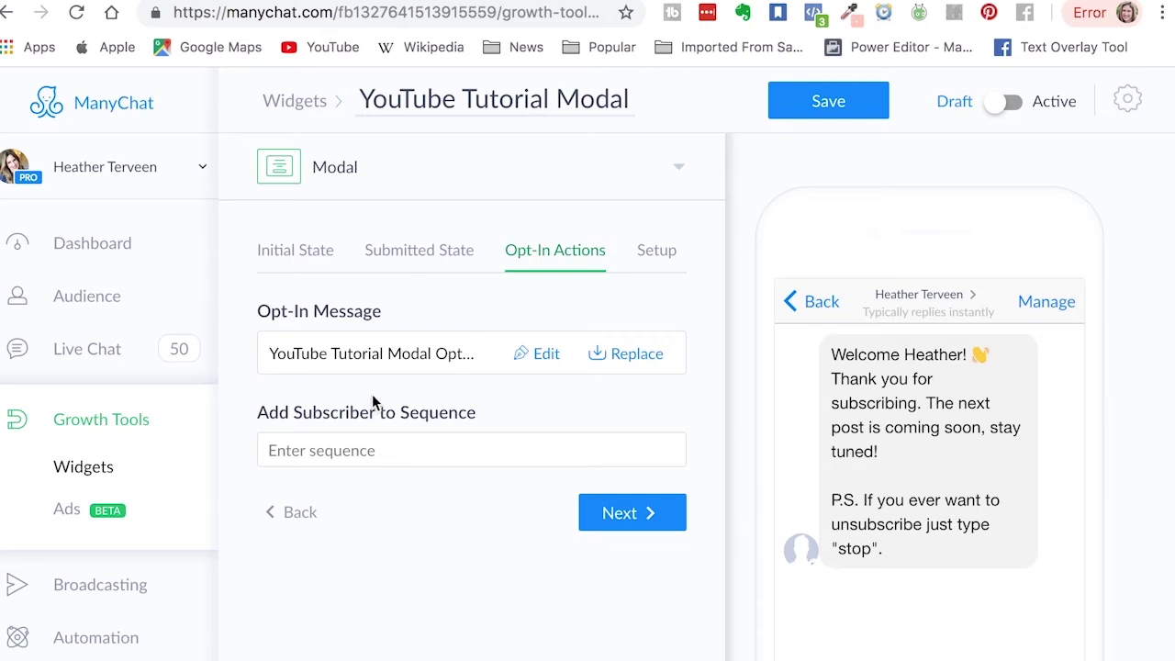
# Browse the sequences that new subscribers could be added to, and close the list without choosing one
pyautogui.click(360, 455)
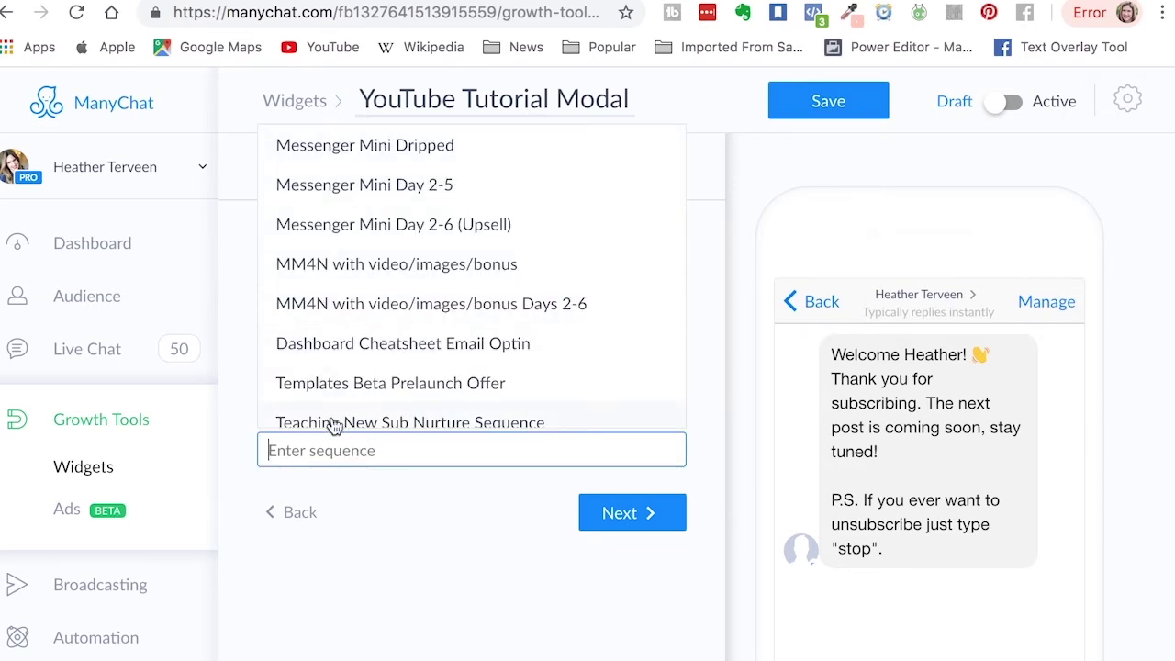
pyautogui.click(336, 482)
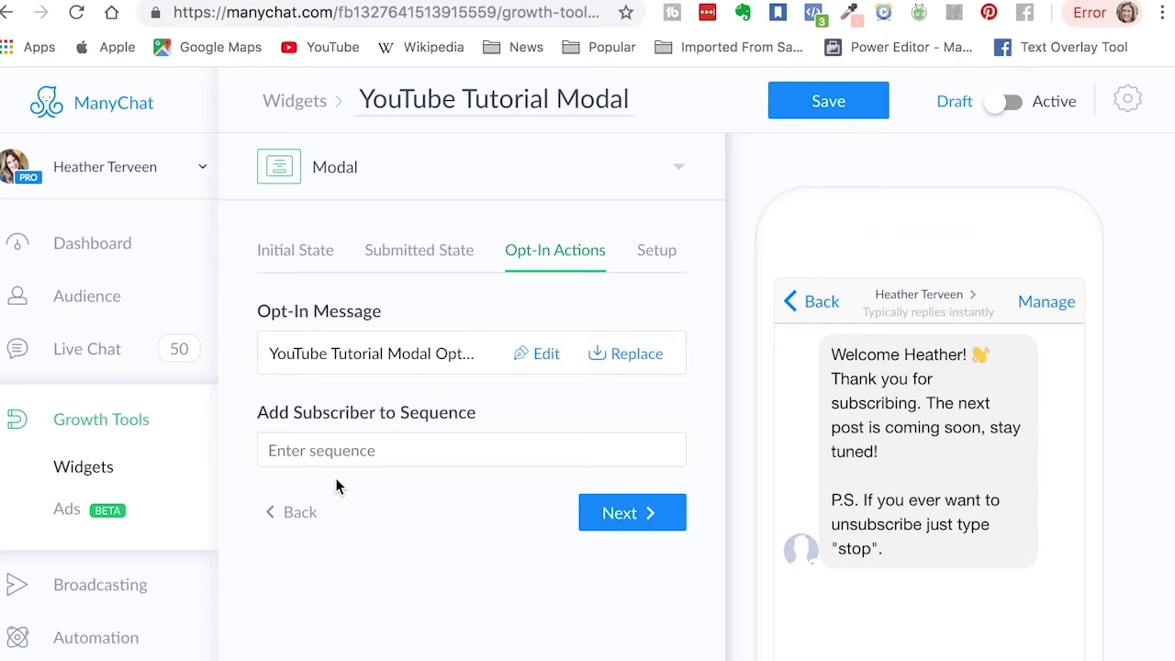
pyautogui.click(357, 459)
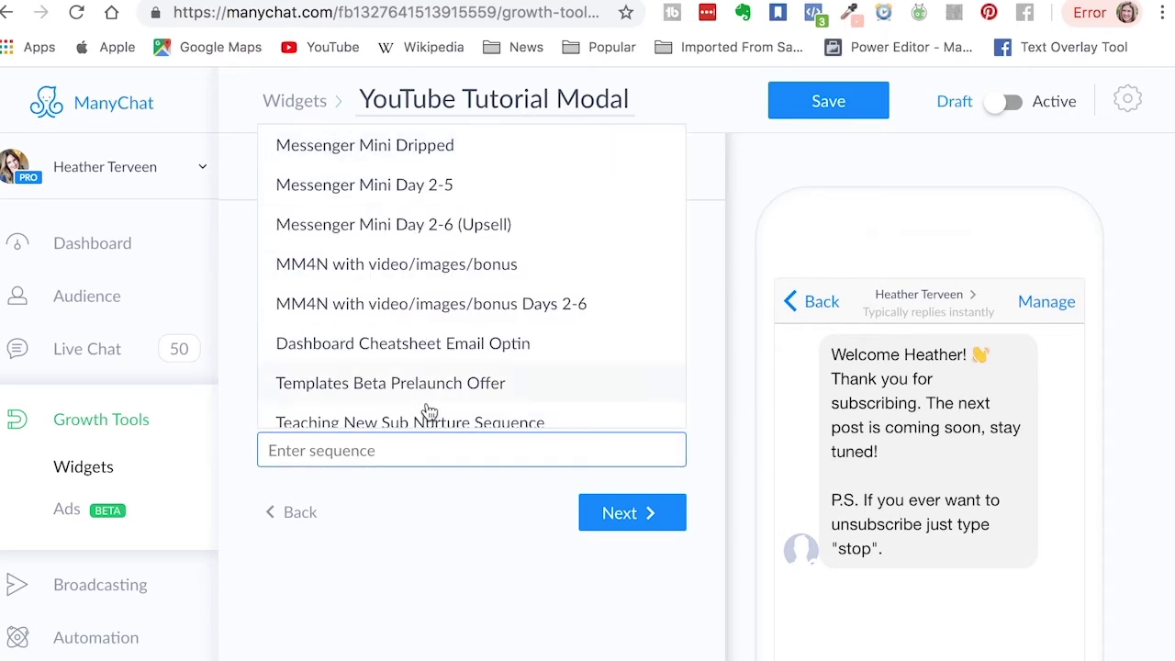
pyautogui.click(407, 519)
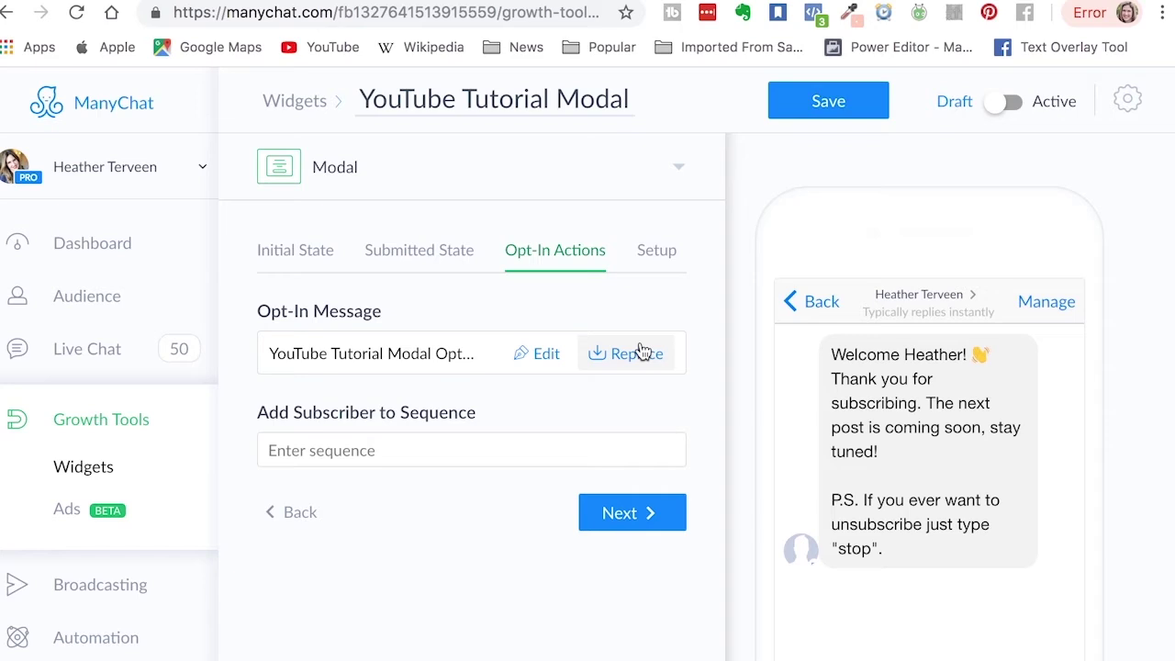
# Save the YouTube Tutorial Modal and open its Opt-In Message step for editing in the Flow Builder
pyautogui.click(539, 356)
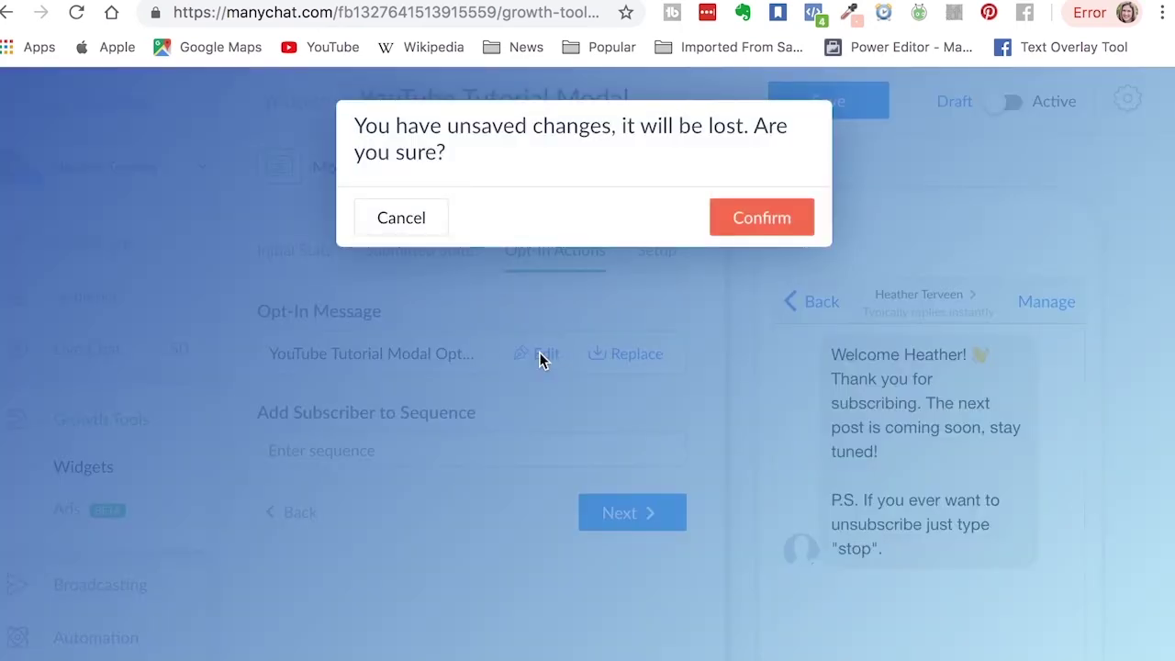
pyautogui.click(424, 233)
pyautogui.click(861, 101)
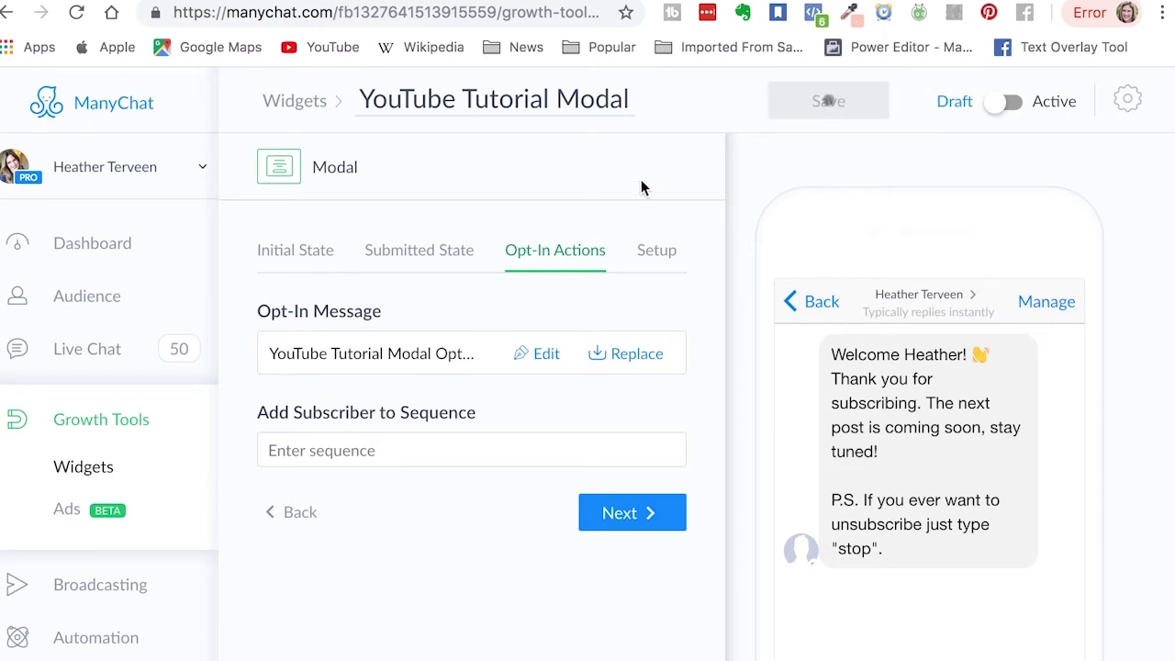
pyautogui.click(542, 354)
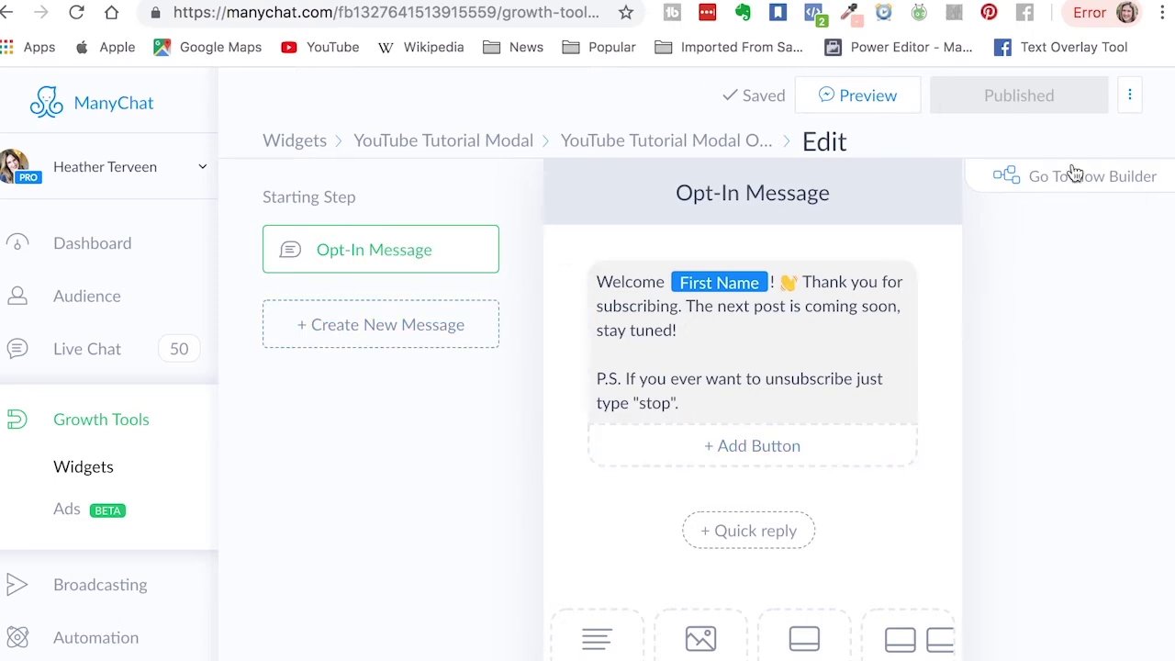
pyautogui.click(1100, 183)
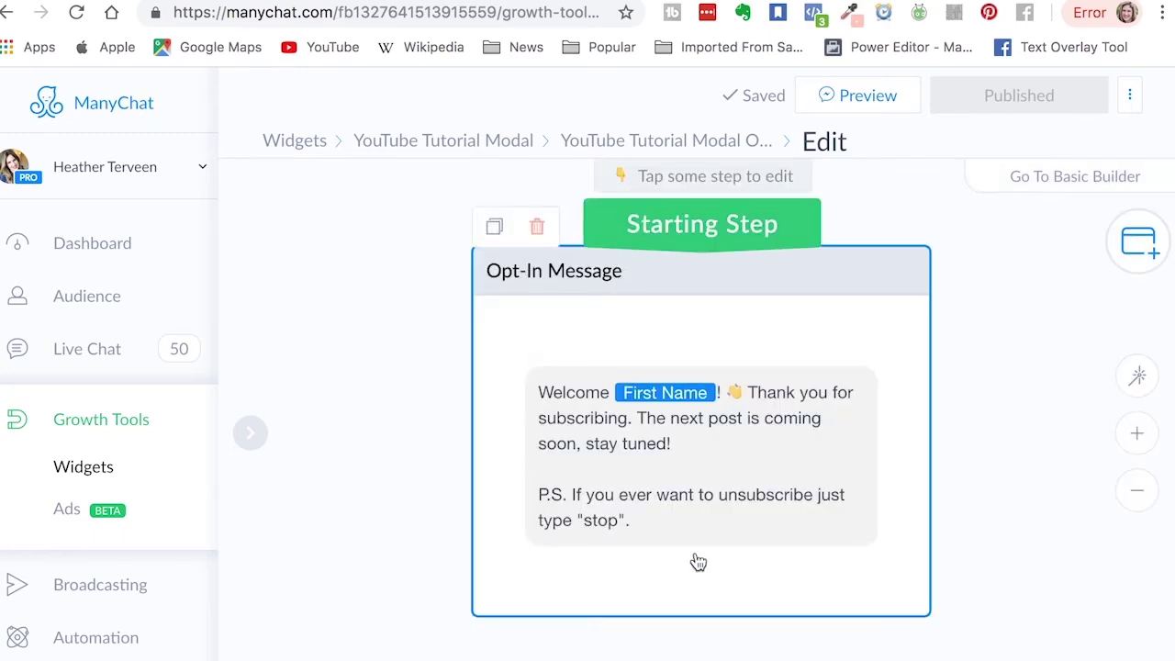
pyautogui.click(664, 463)
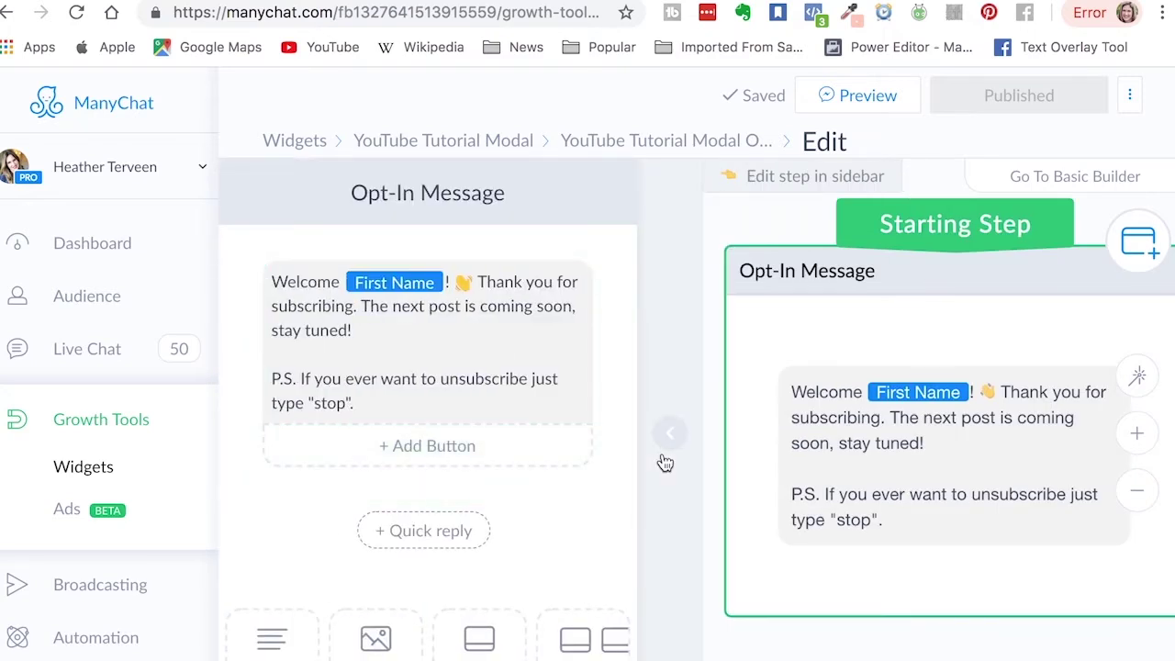
# Replace the opening word "Welcome" of the opt-in message with "Hi"
pyautogui.moveTo(290, 415)
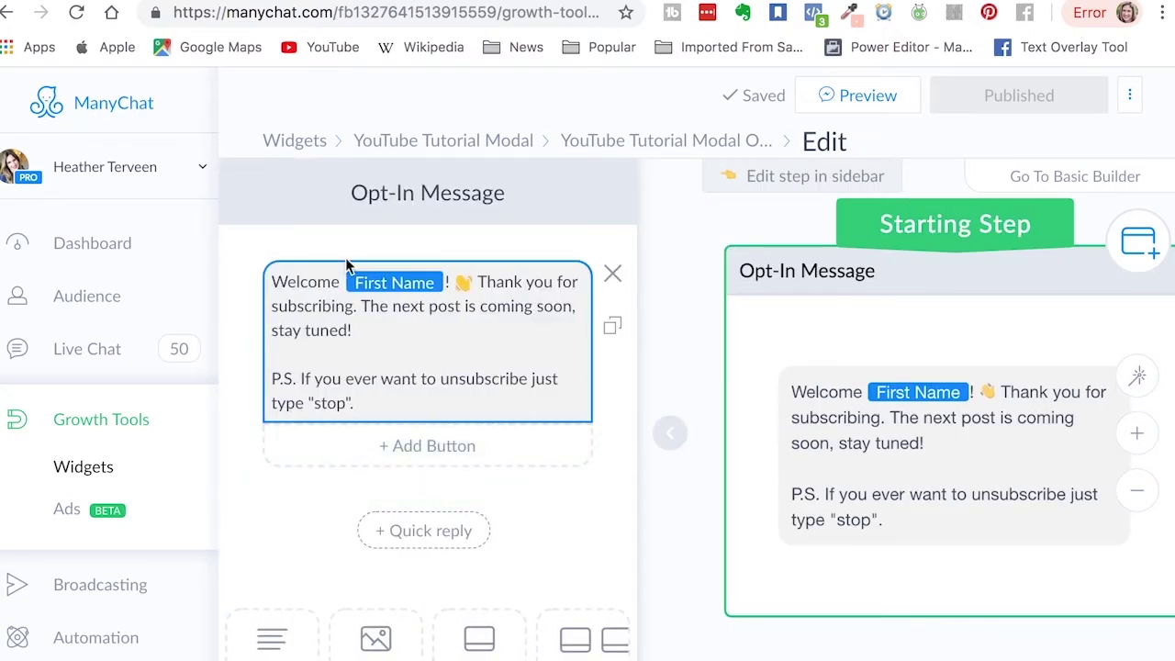
pyautogui.moveTo(338, 282); pyautogui.dragTo(262, 280)
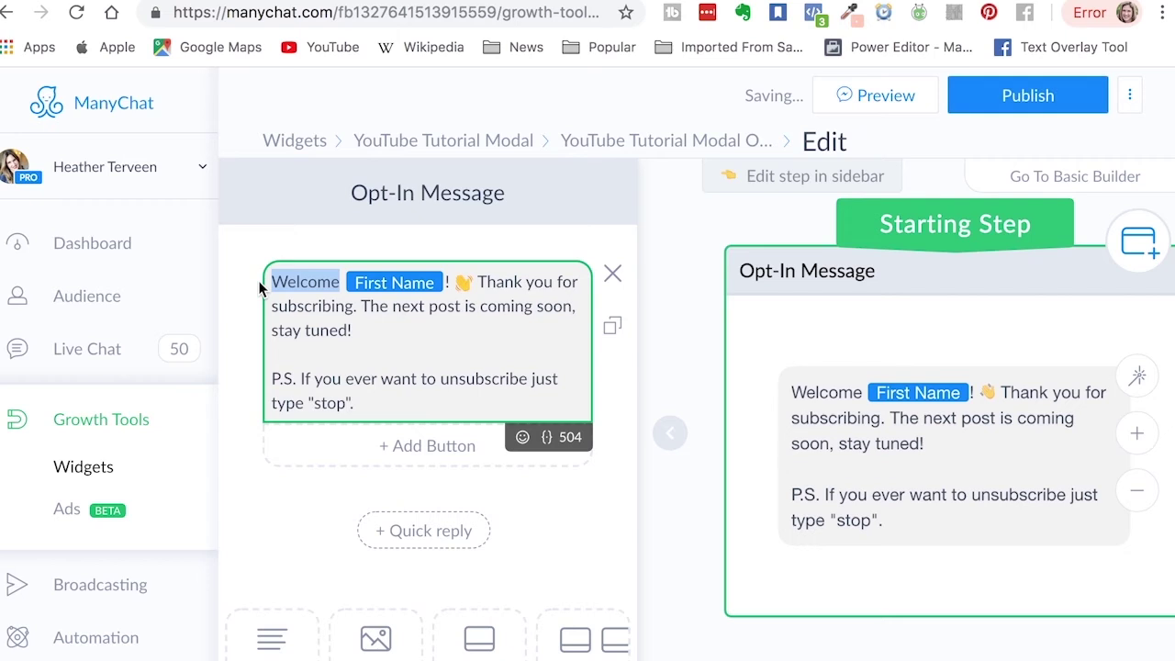
pyautogui.write('Hi')
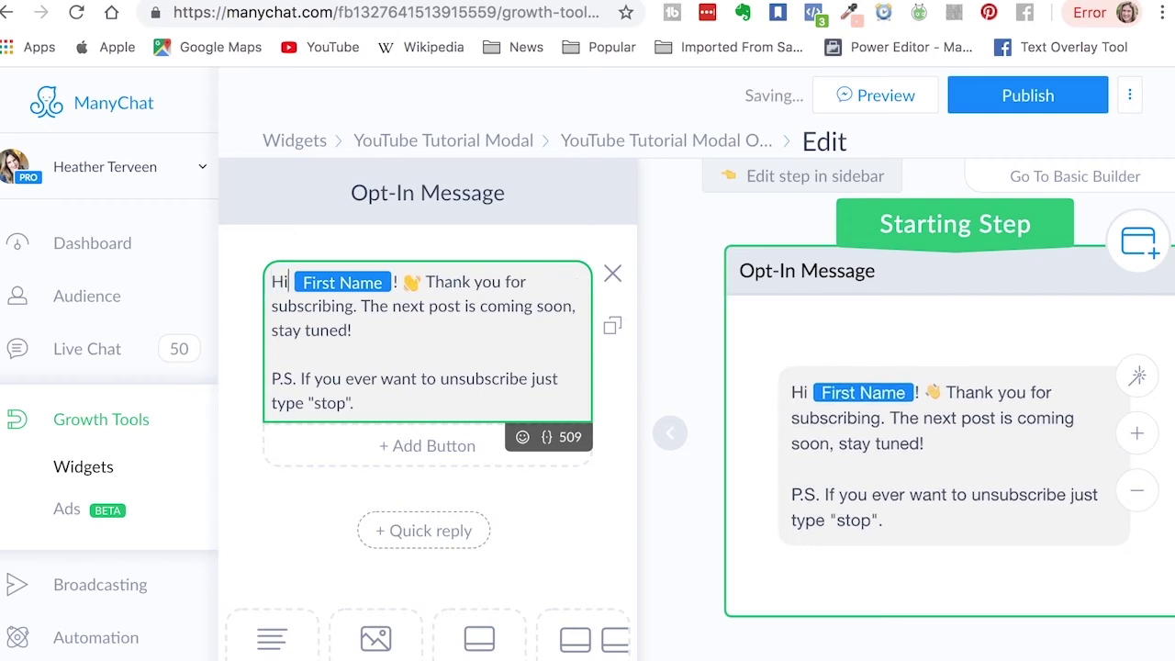
# Replace the waving emoji and thank-you text after the greeting with "Can I give you the Messenger Getting Started Guide"
pyautogui.click(403, 284)
pyautogui.click(441, 341)
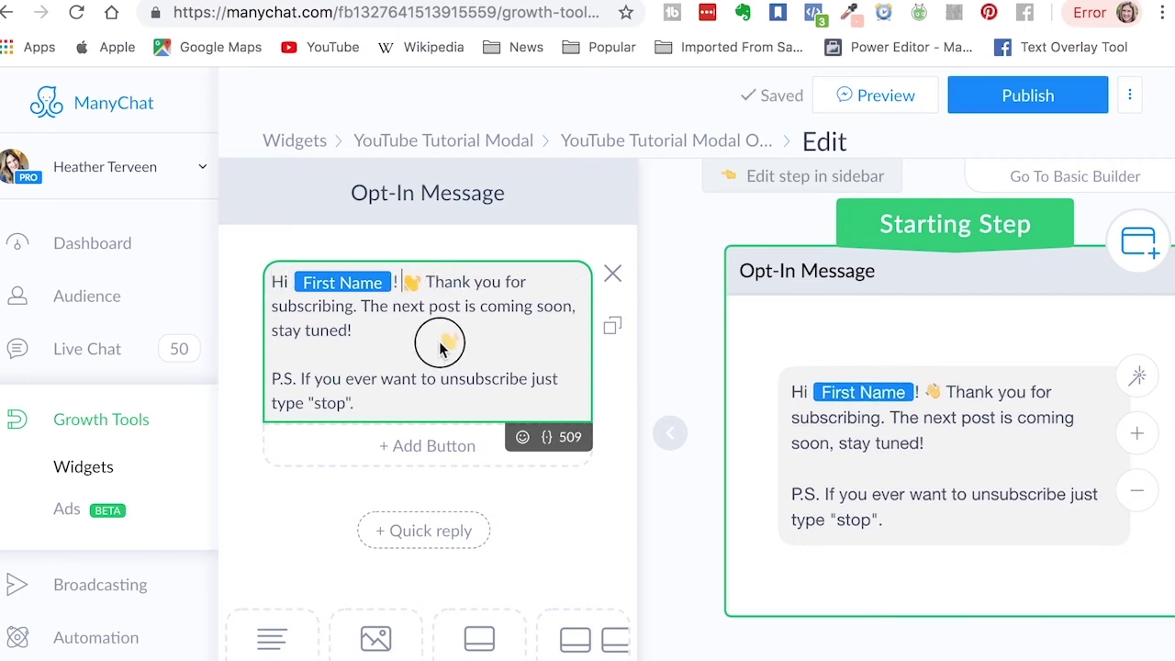
pyautogui.click(407, 283)
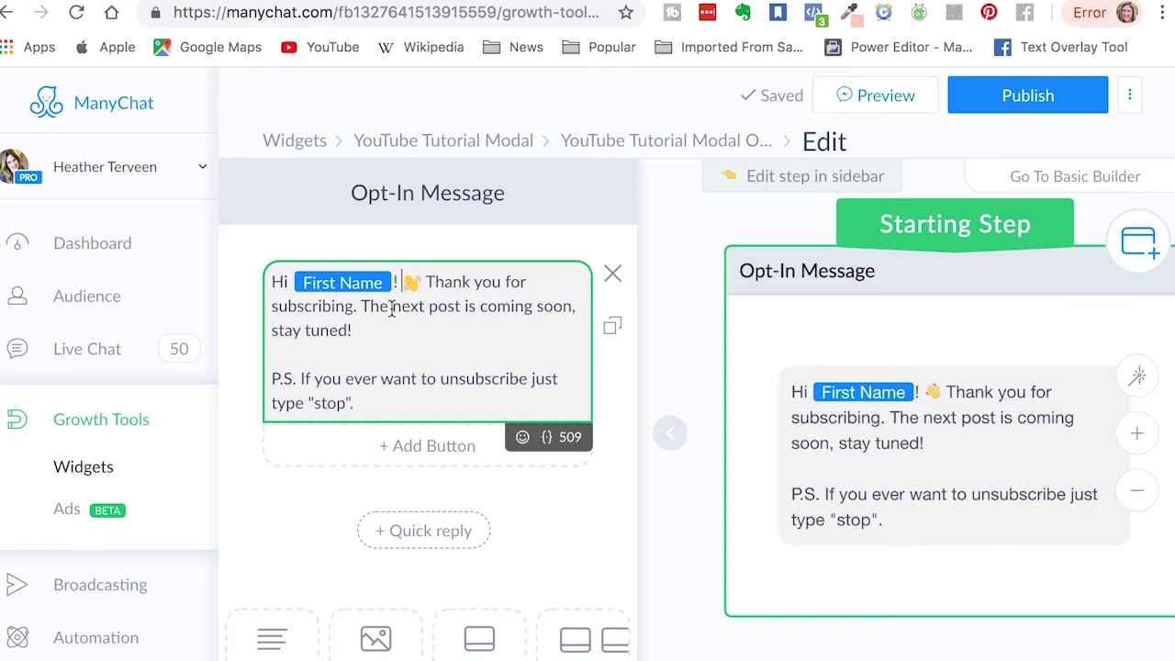
pyautogui.moveTo(370, 326); pyautogui.dragTo(393, 286)
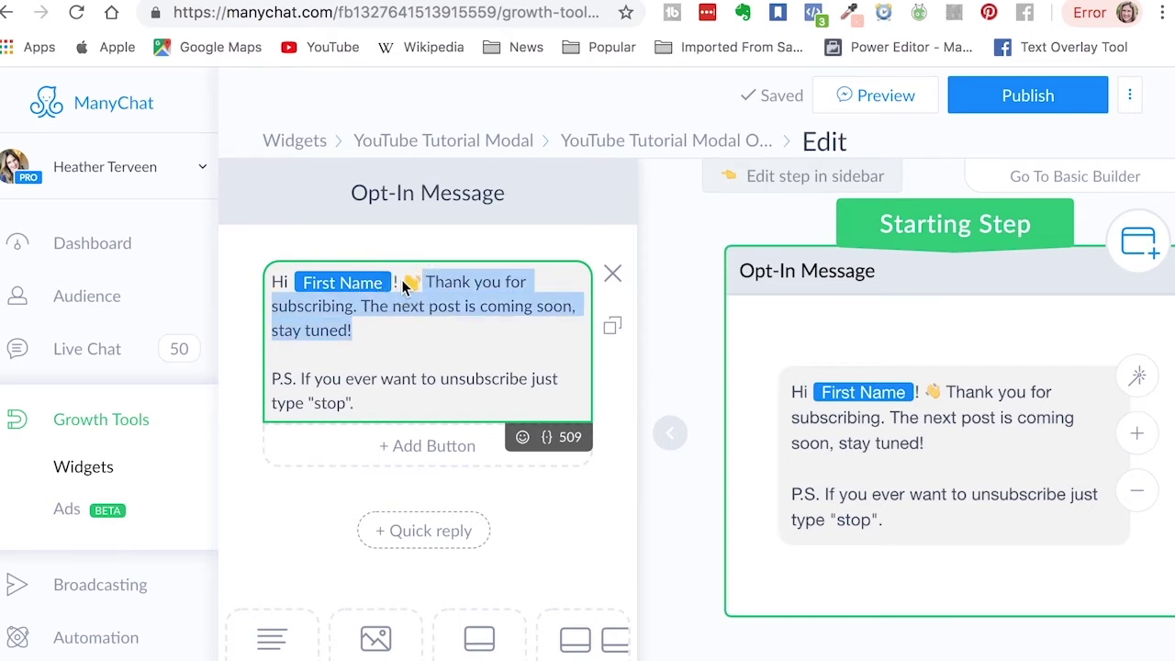
pyautogui.press('BackSpace')
pyautogui.write('Can I give you the')
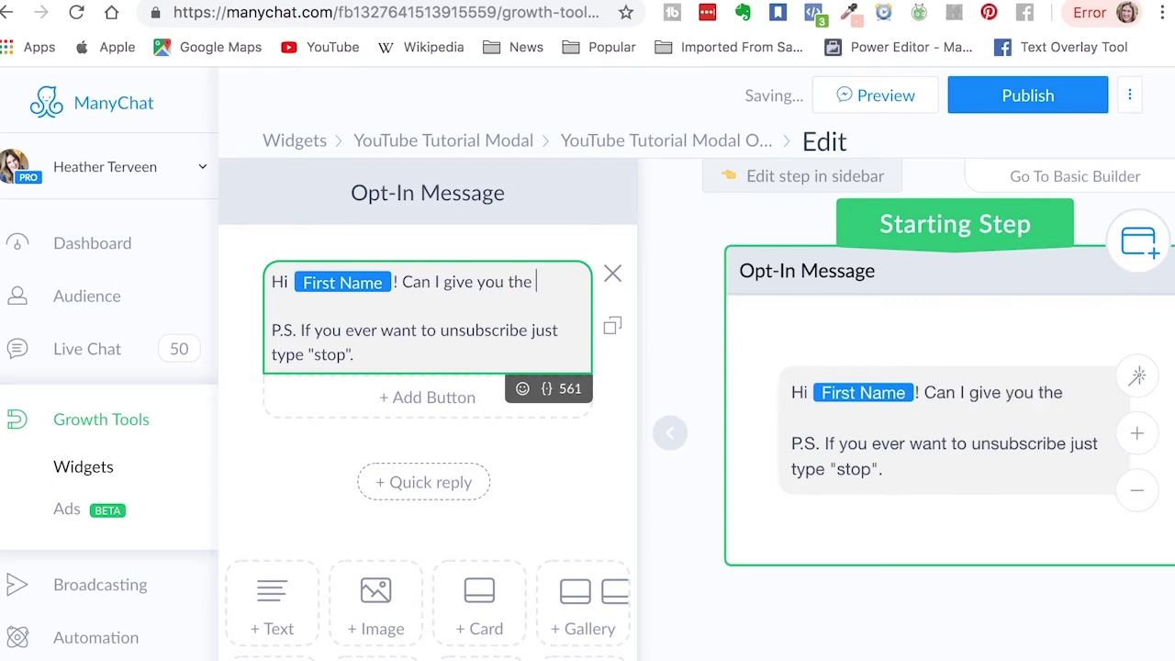
pyautogui.write(' Messen')
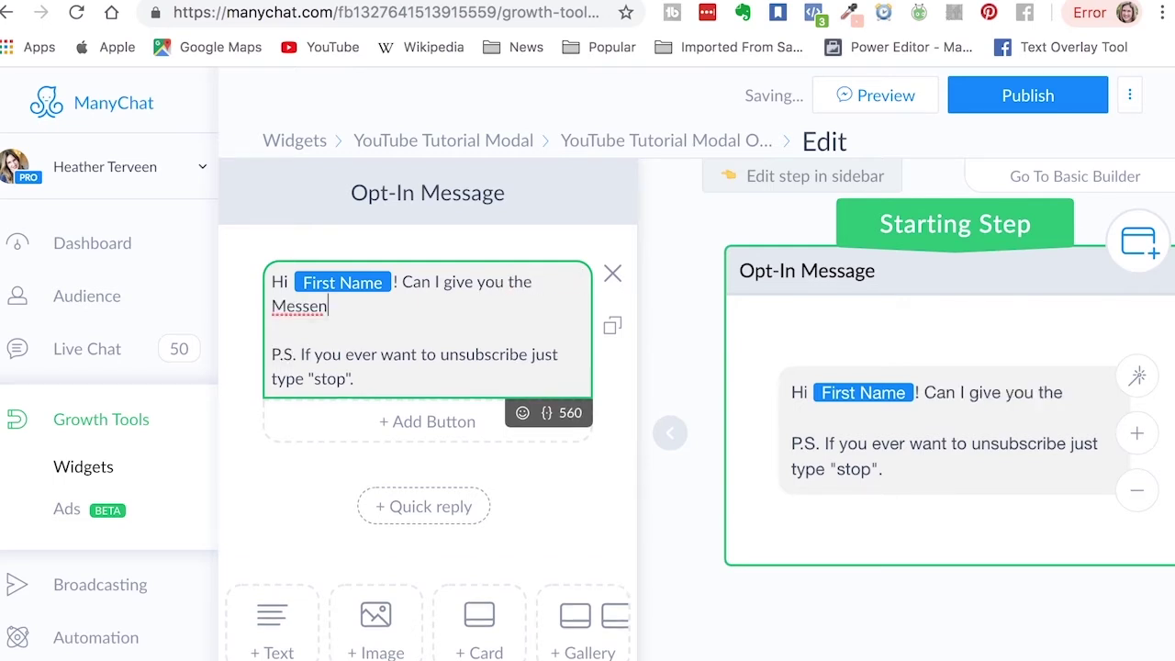
pyautogui.write('ger Getting started')
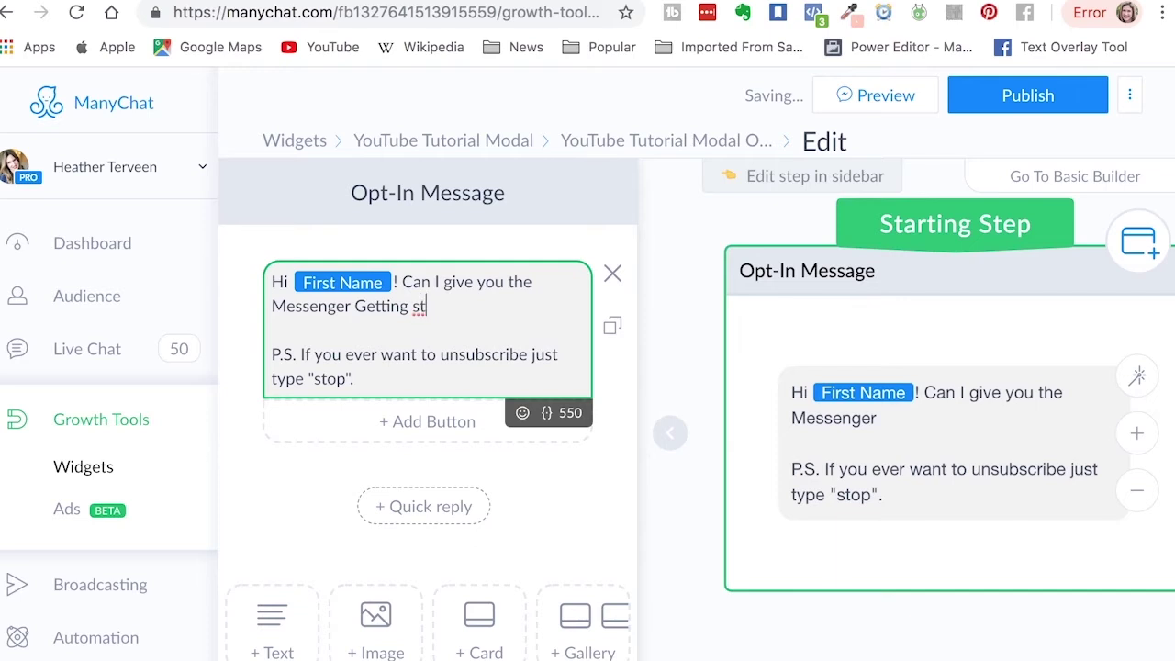
pyautogui.press('BackSpace')
pyautogui.press('BackSpace')
pyautogui.press('BackSpace')
pyautogui.press('BackSpace')
pyautogui.press('BackSpace')
pyautogui.press('BackSpace')
pyautogui.press('BackSpace')
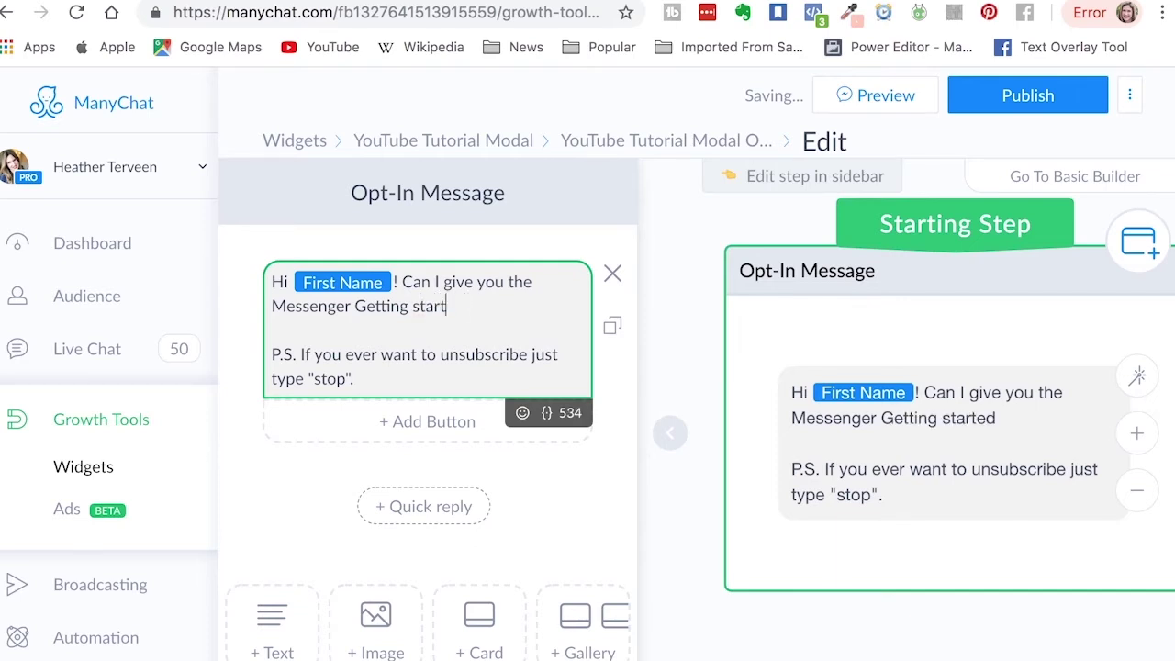
pyautogui.press('BackSpace')
pyautogui.write('Started Guide')
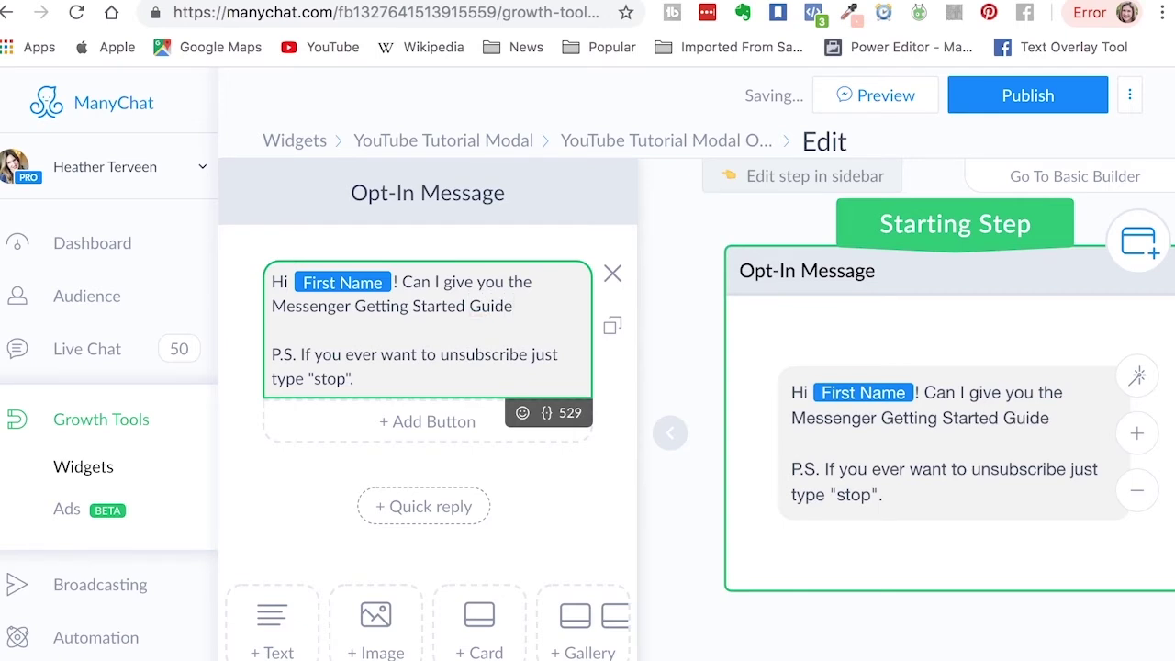
# Complete the opt-in message's question with "below as promised and continue to teach you about messenger bots here?"
pyautogui.write(' belo')
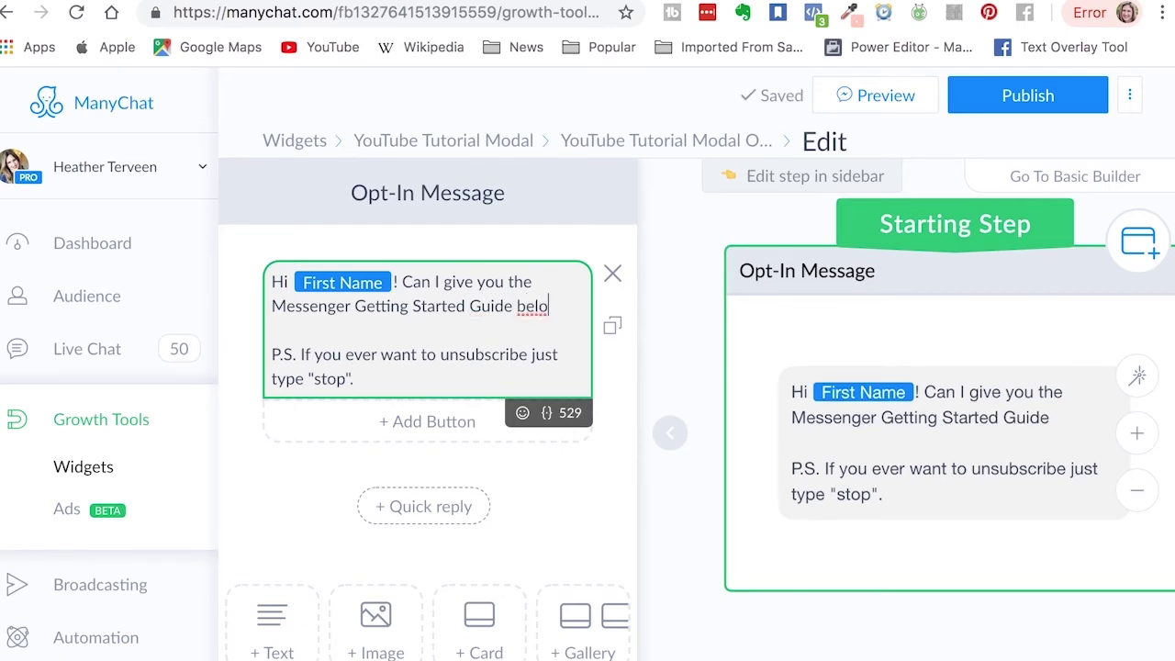
pyautogui.write('w as p')
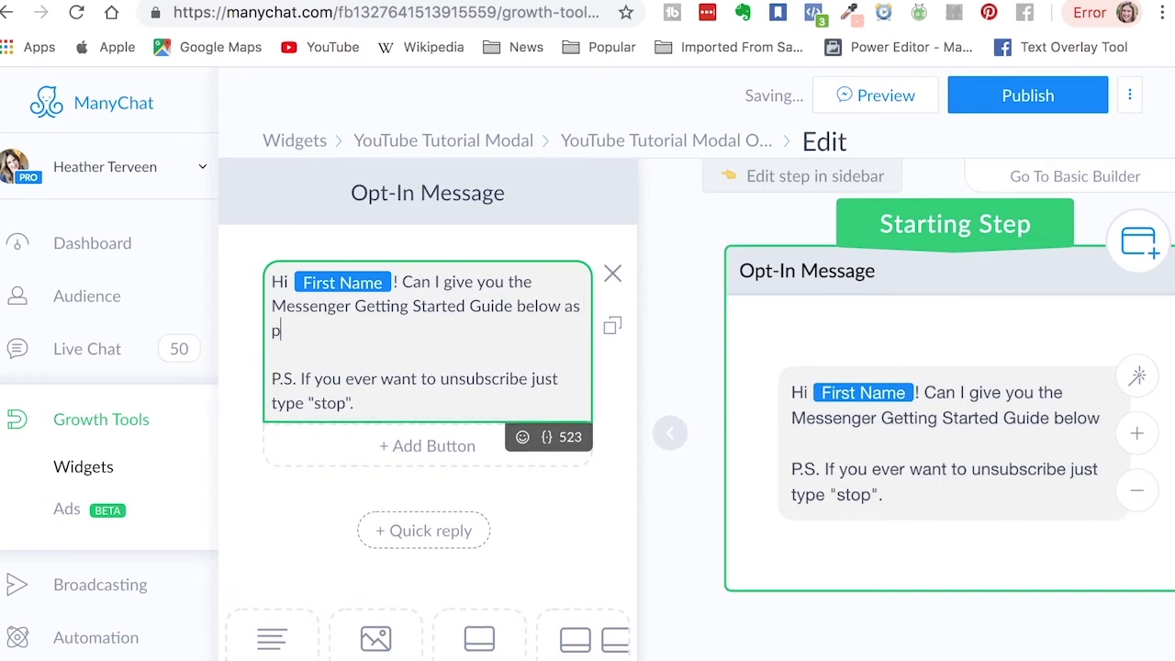
pyautogui.write('romised and ')
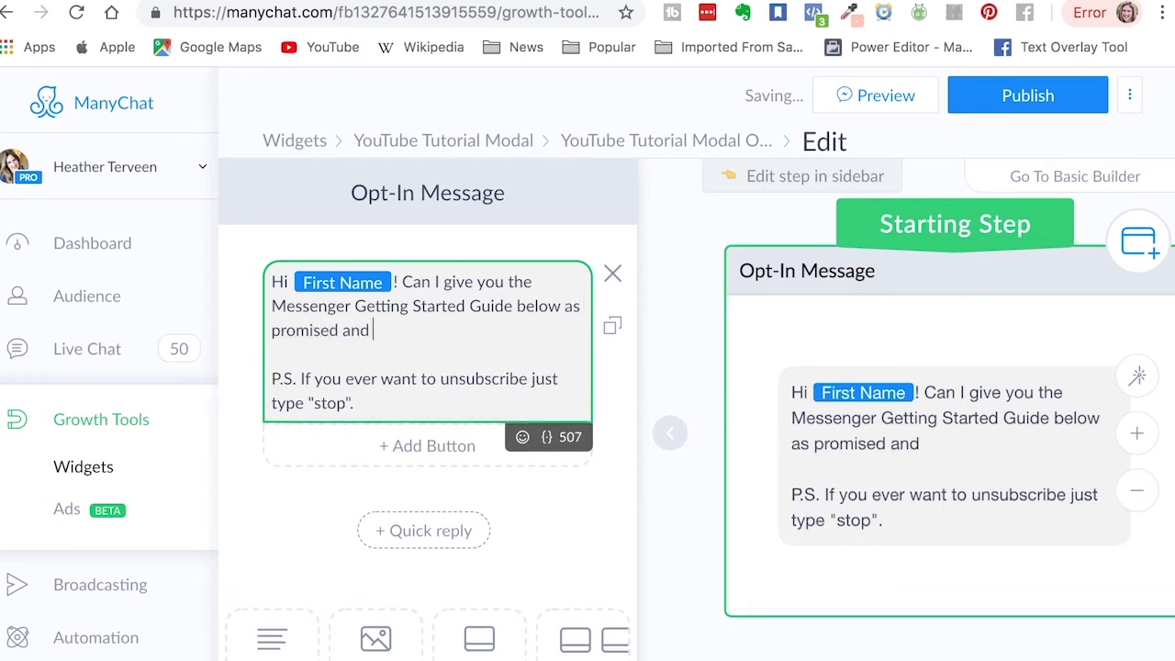
pyautogui.write('continue to tea')
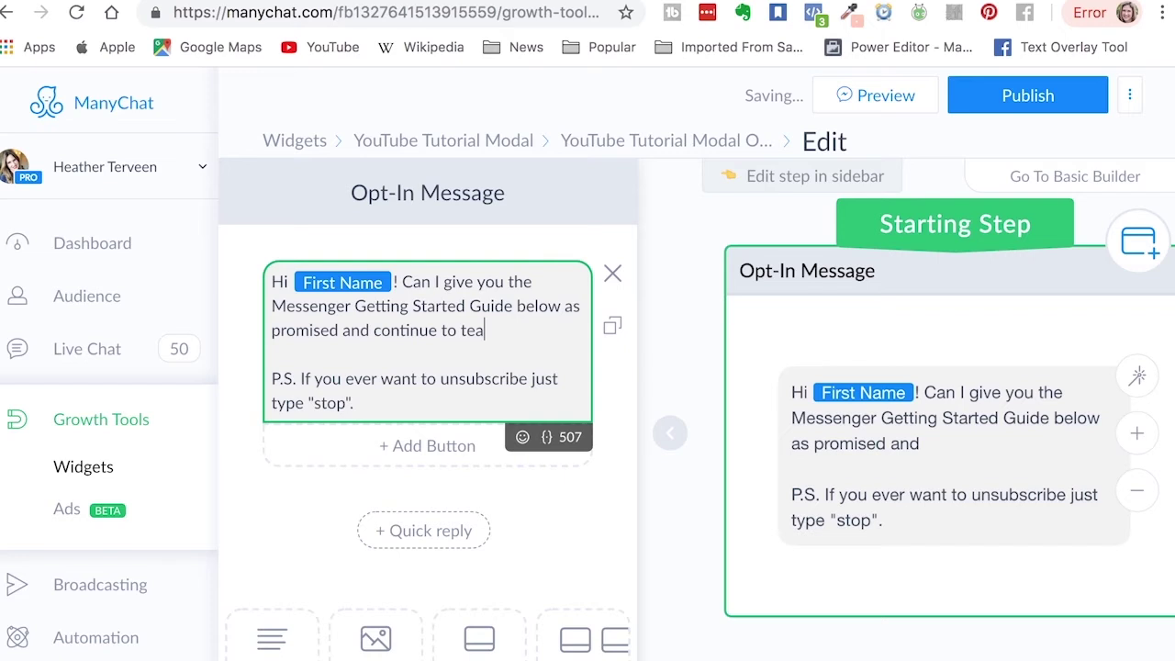
pyautogui.write('ch you about m')
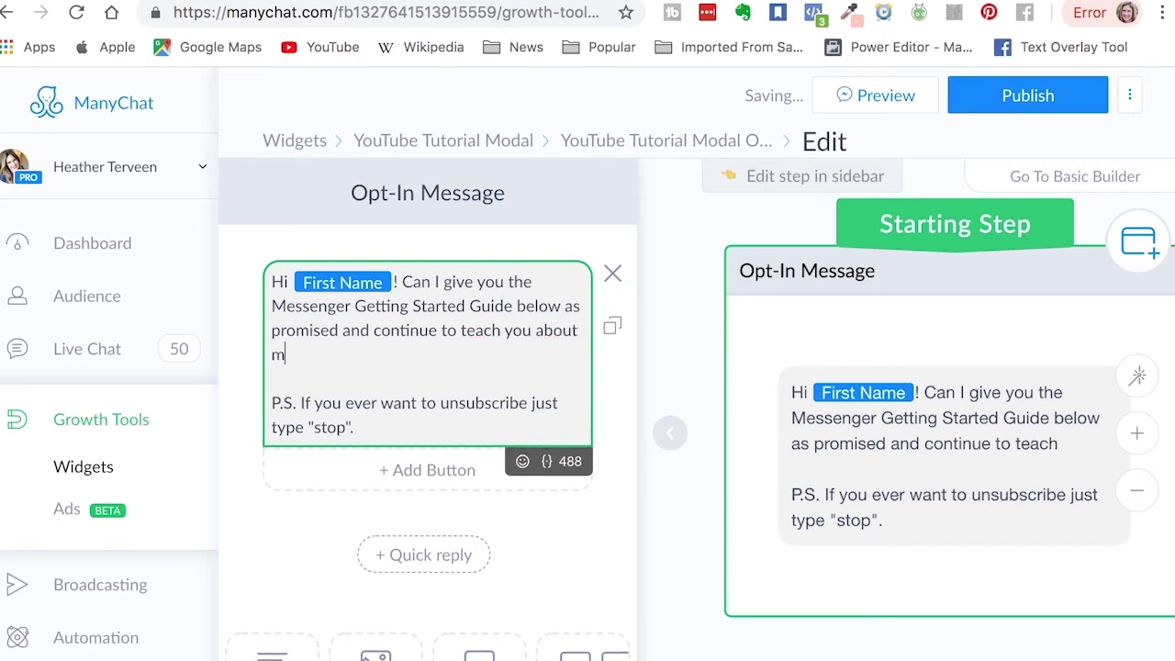
pyautogui.write('essenger bots here?')
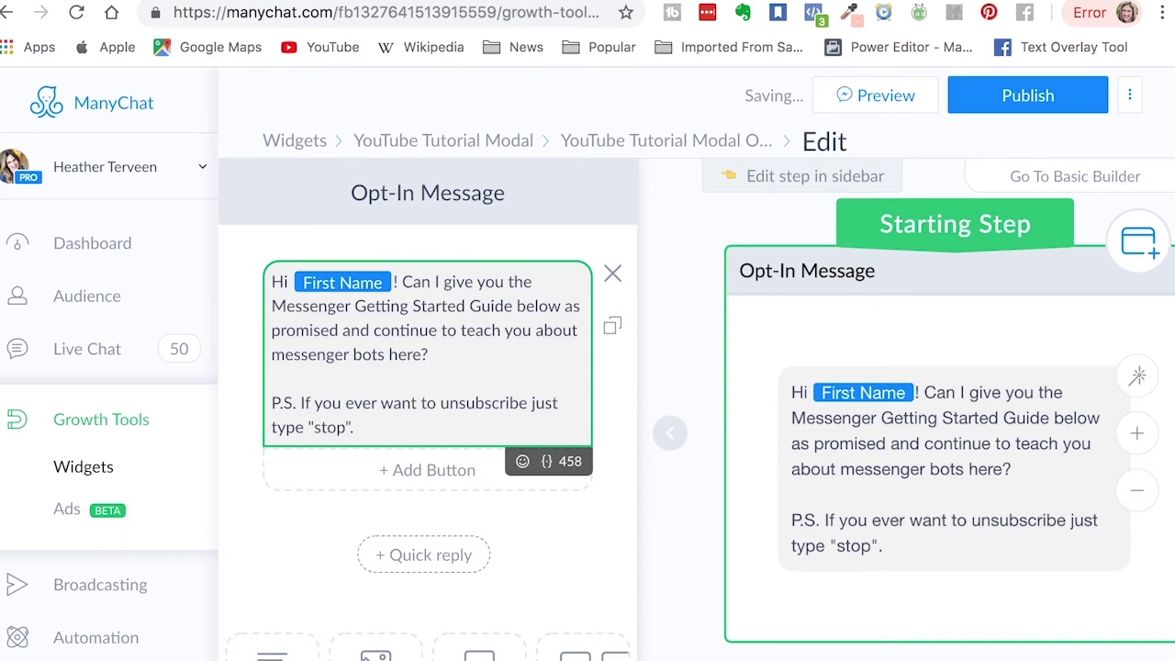
# Add a button titled "Yes!" to the opt-in message and make it send a new message
pyautogui.click(436, 468)
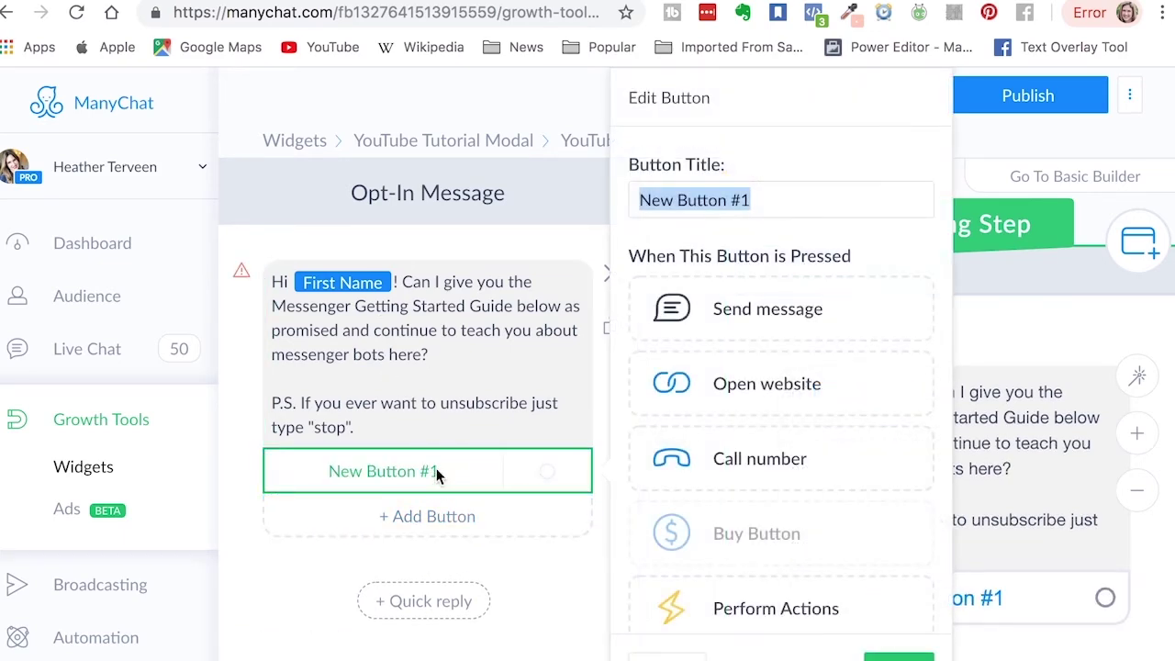
pyautogui.write('Yes!')
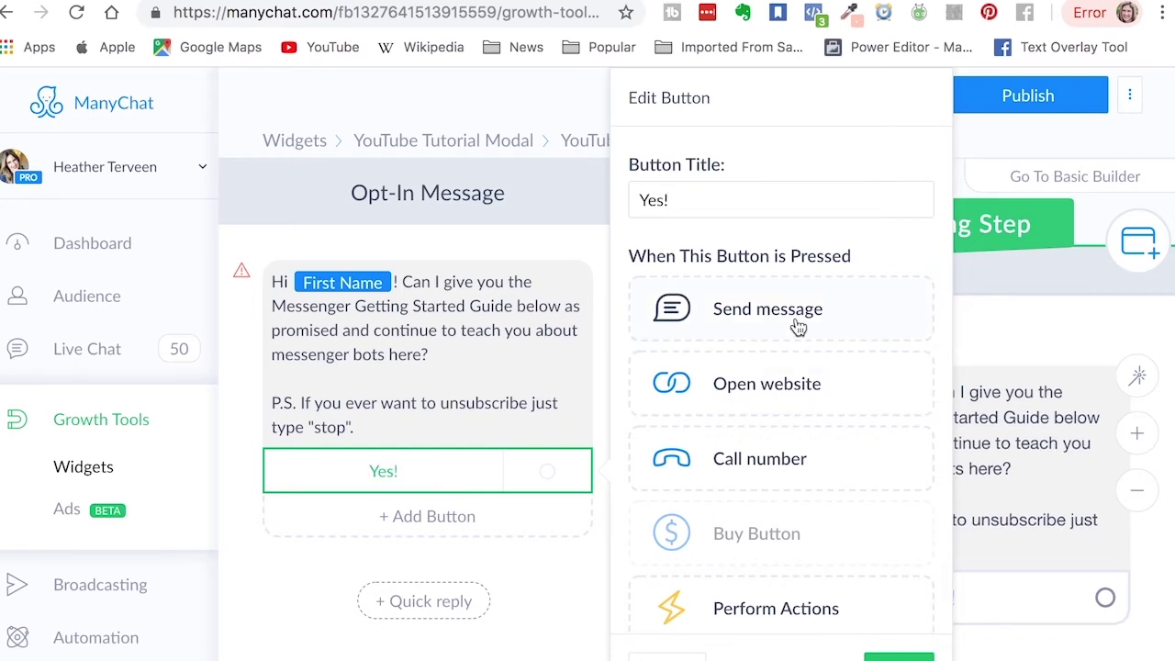
pyautogui.click(735, 317)
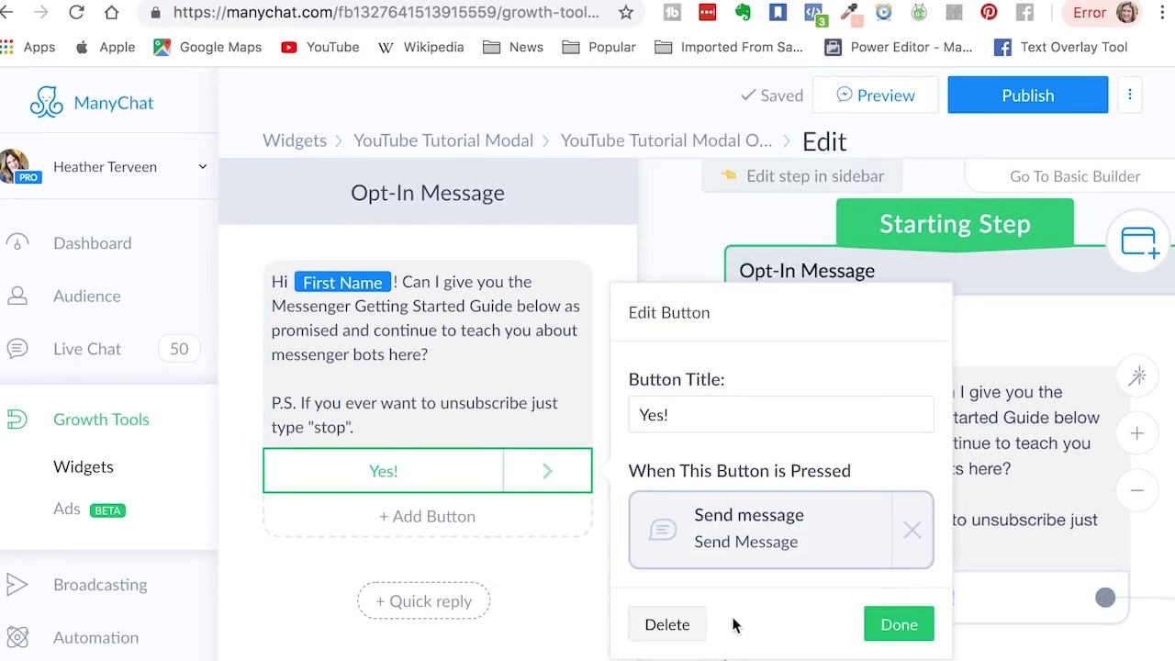
pyautogui.click(898, 628)
# Move the new Send Message step level with the Opt-In Message step in the flow
pyautogui.moveTo(986, 461); pyautogui.dragTo(791, 335)
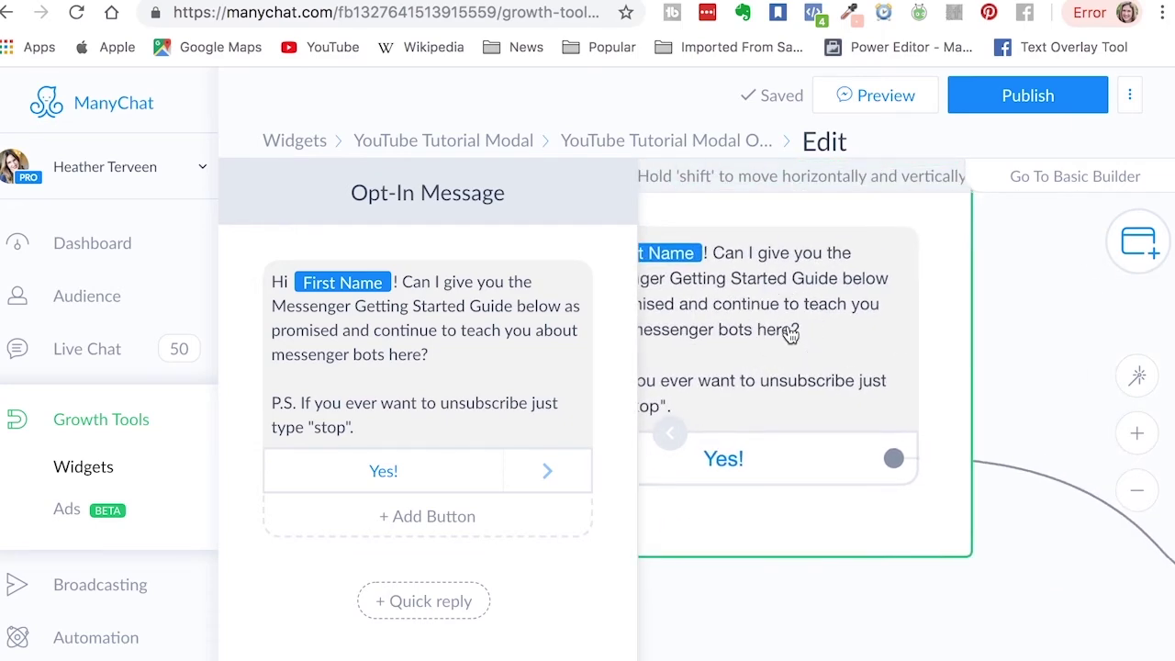
pyautogui.click(1137, 490)
pyautogui.click(1137, 493)
pyautogui.moveTo(939, 514); pyautogui.dragTo(900, 390)
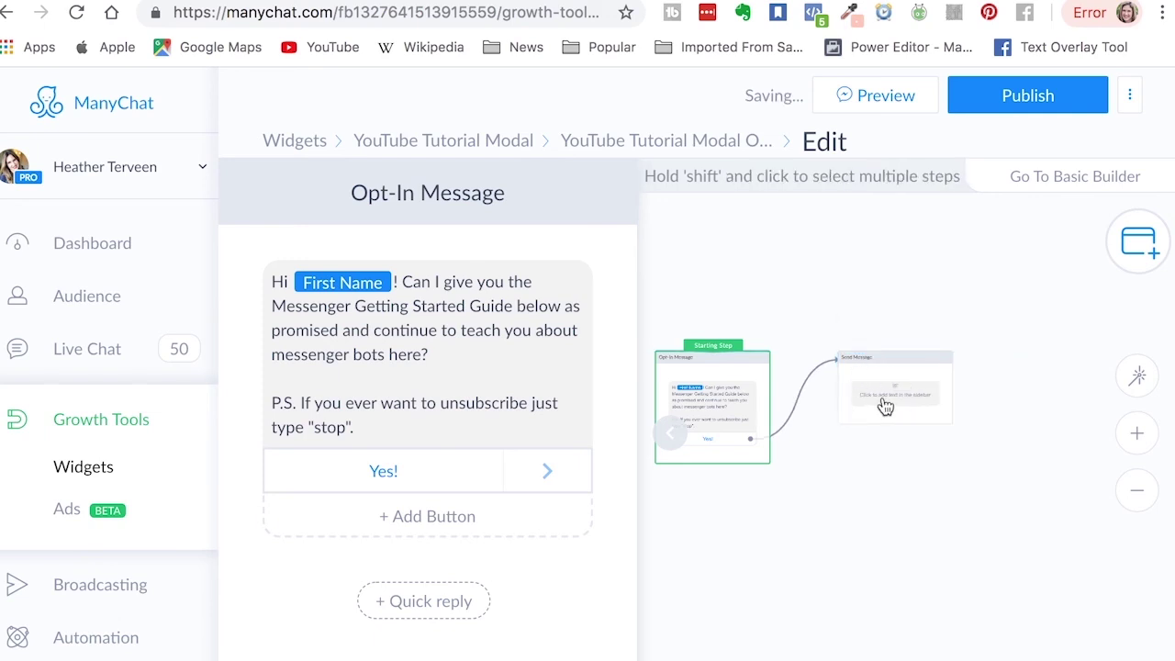
# Enter "Grab the guide below!" as the text of the new Send Message step
pyautogui.click(362, 289)
pyautogui.write('Grab the Guid')
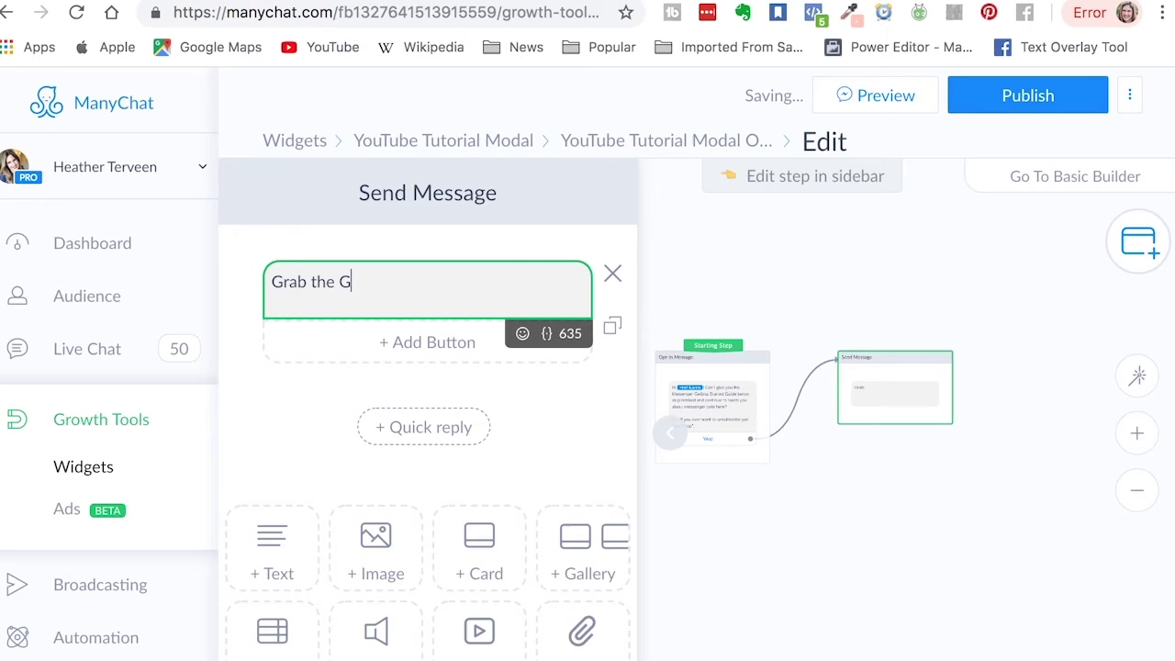
pyautogui.press('BackSpace')
pyautogui.press('BackSpace')
pyautogui.press('BackSpace')
pyautogui.write('guide be')
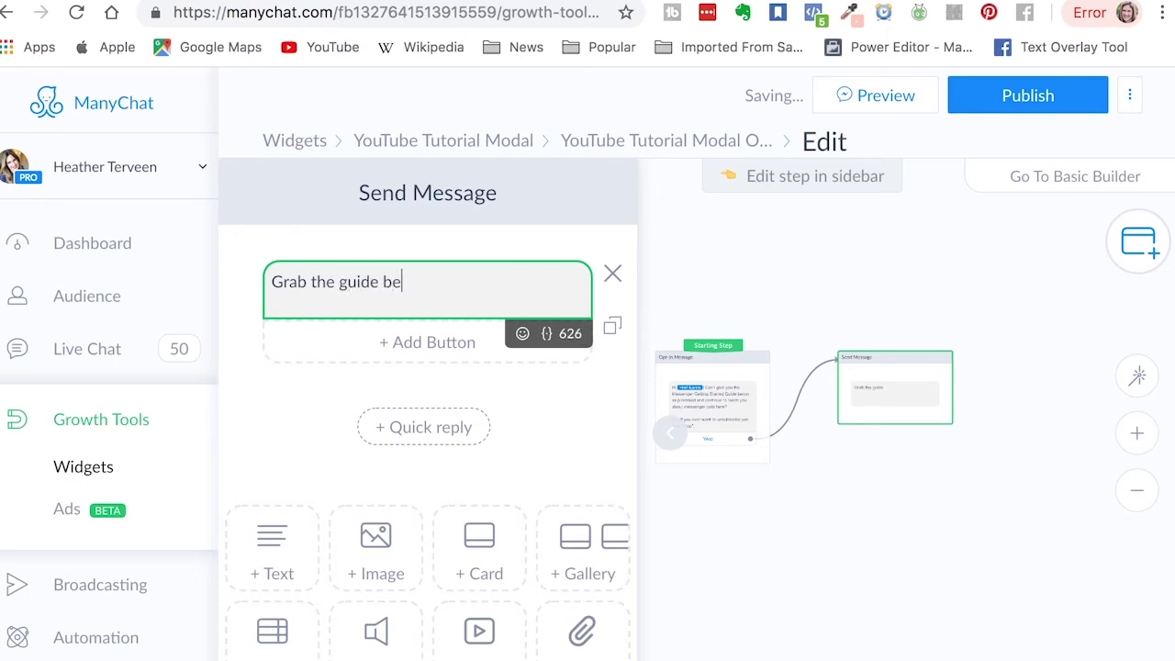
pyautogui.write('low!')
# Add a separate paragraph reading "I'll be in touch later in the week." after a blank line in the message
pyautogui.press('Return')
pyautogui.press('Return')
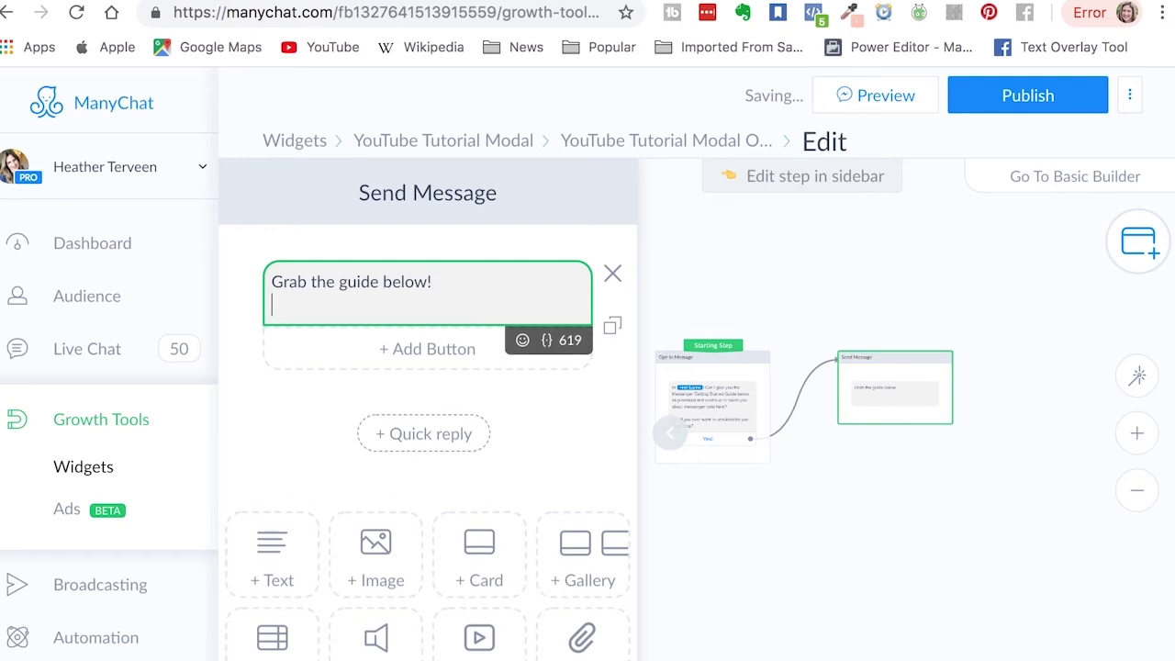
pyautogui.write("I'll be in t")
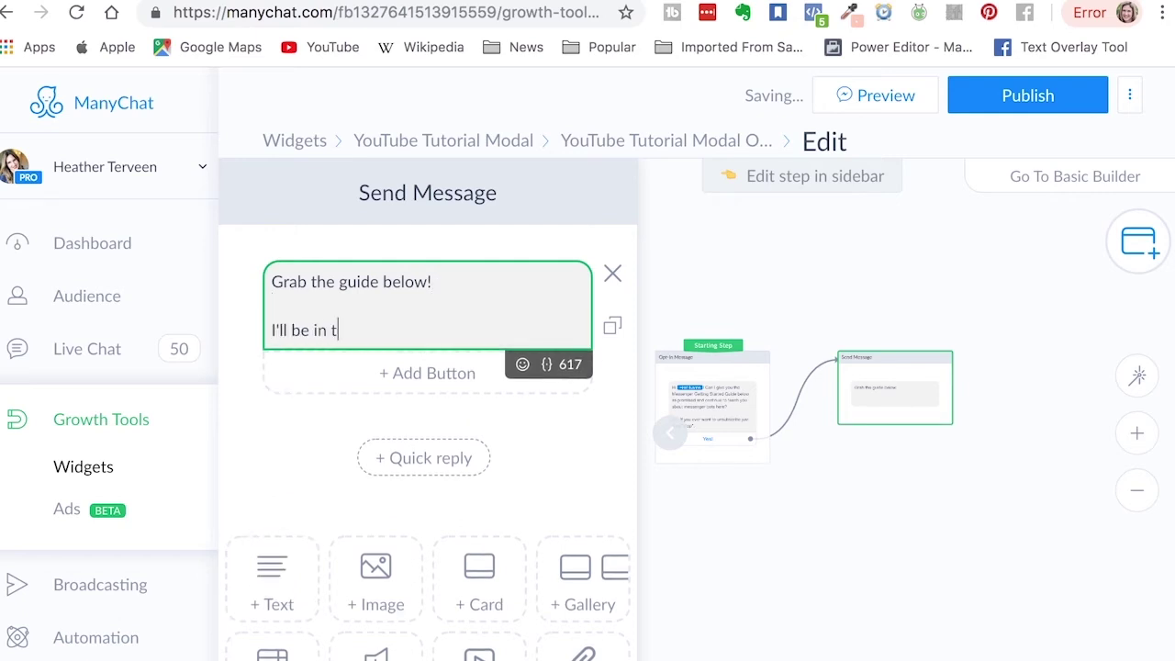
pyautogui.write('ouch later in the week.')
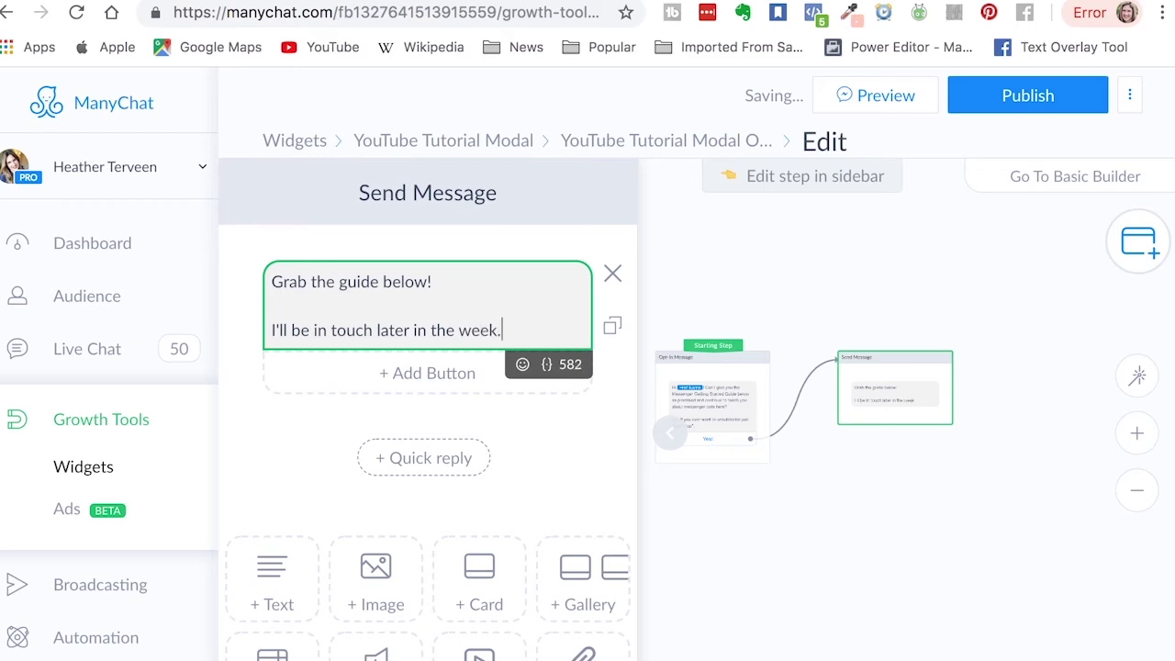
pyautogui.click(374, 315)
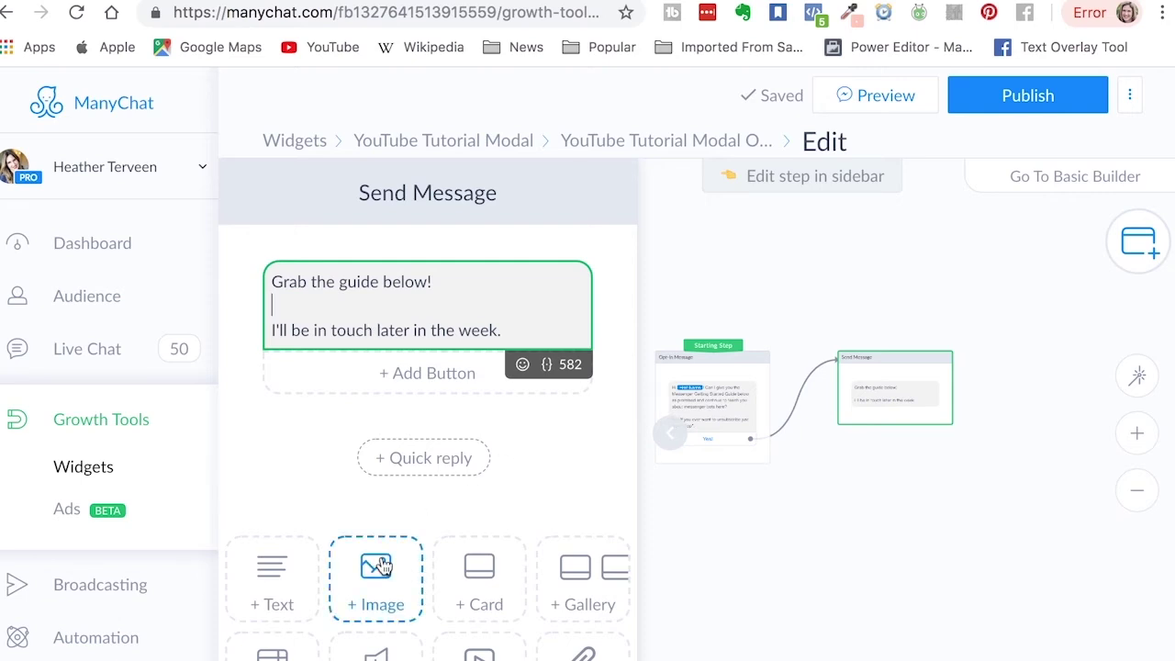
# Add a file block below the text and upload "THE ULTIMATE MESSENGER MARKETING GETTING STARTED GUIDE (3) (1).pdf", searching the computer for "ultimate"
pyautogui.scroll(-5, 380, 558)
pyautogui.click(595, 450)
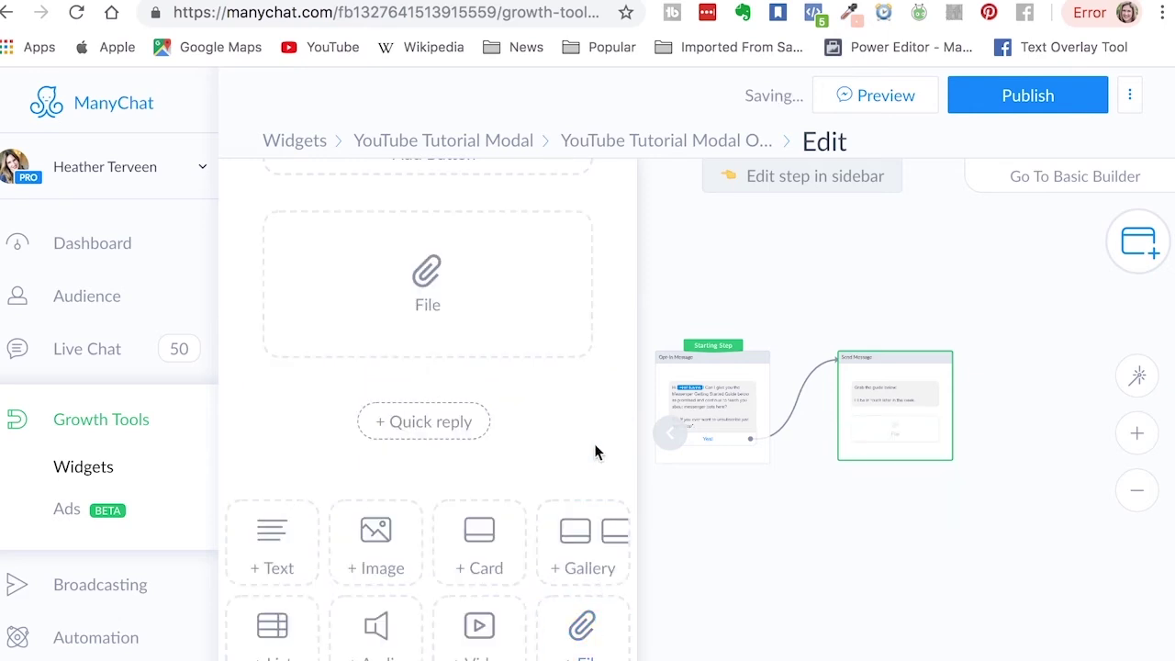
pyautogui.click(422, 265)
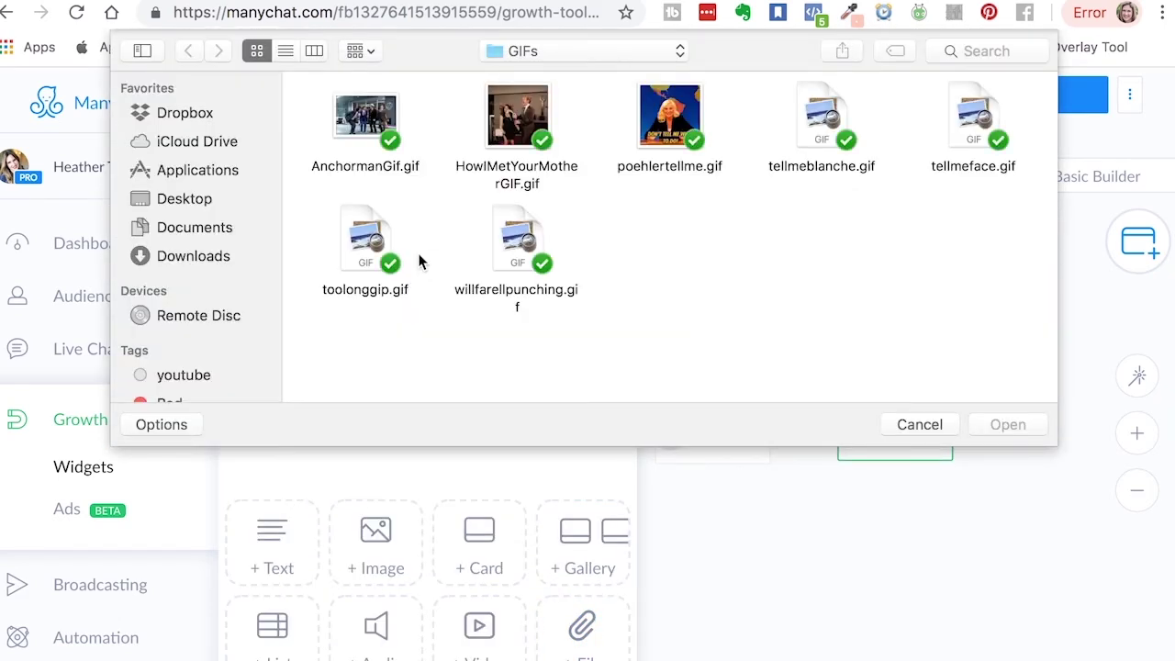
pyautogui.click(998, 52)
pyautogui.write('ultimate')
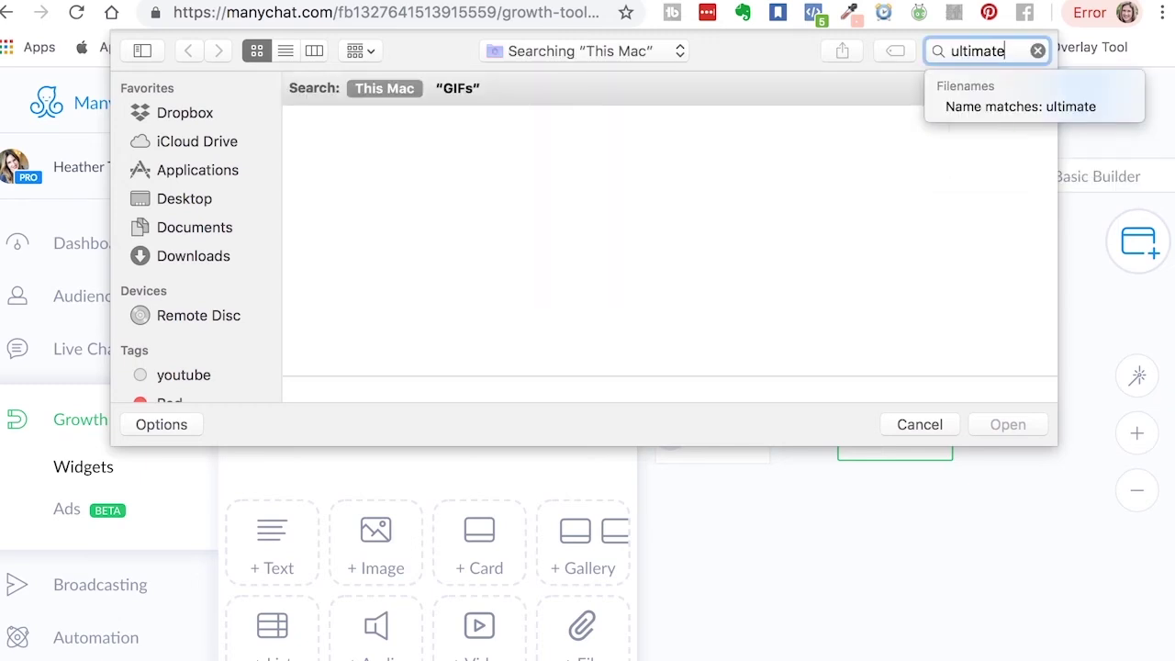
pyautogui.click(664, 207)
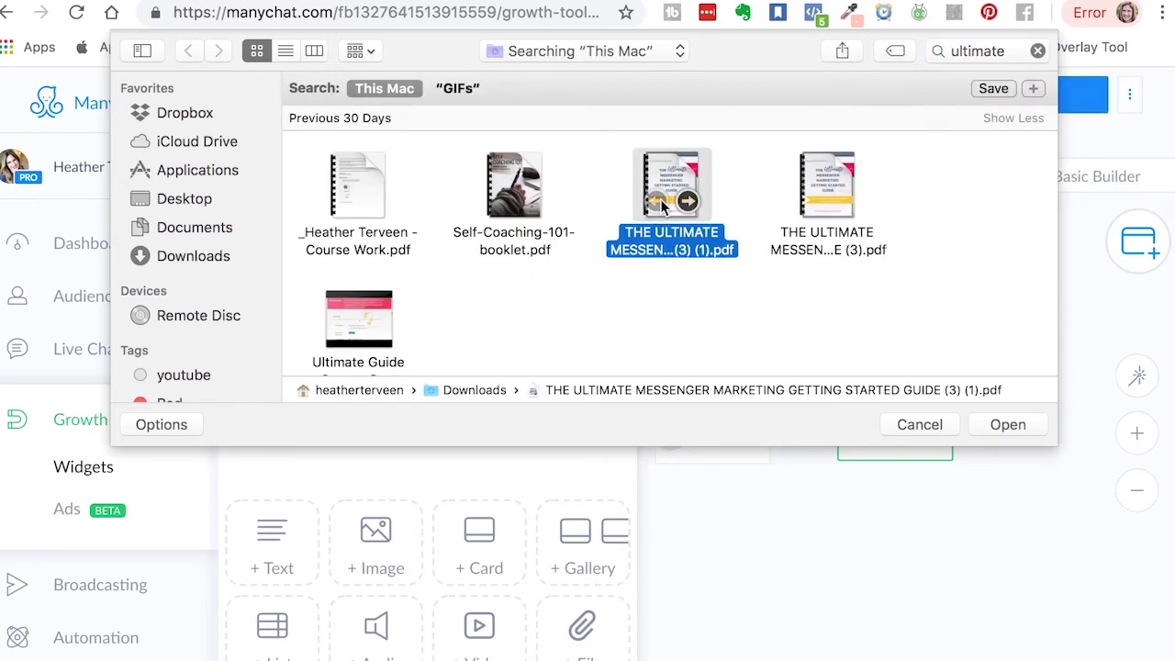
pyautogui.doubleClick(663, 207)
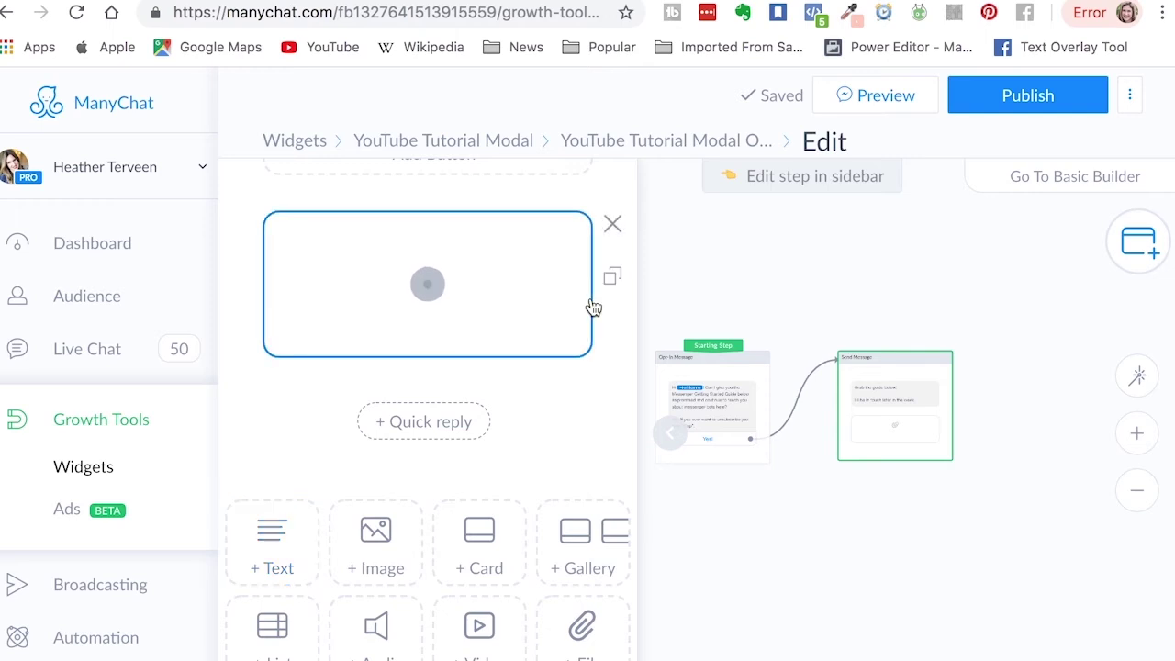
pyautogui.scroll(5, 592, 306)
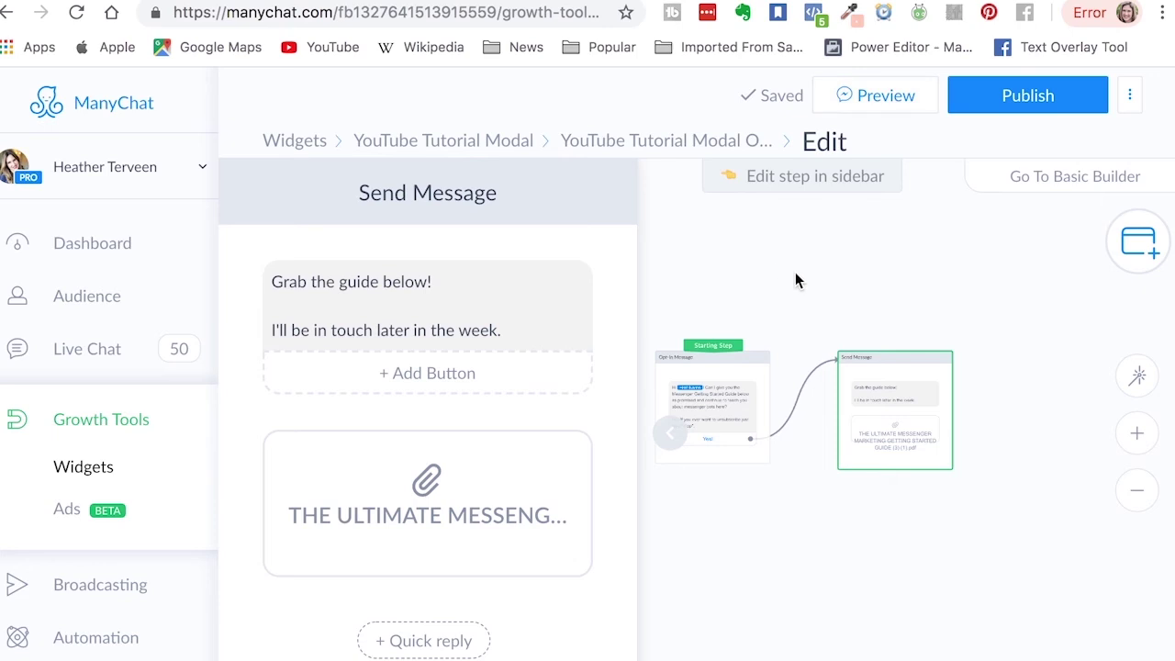
# Publish the edited opt-in message flow, reopening it for editing from its published version
pyautogui.scroll(3, 795, 273)
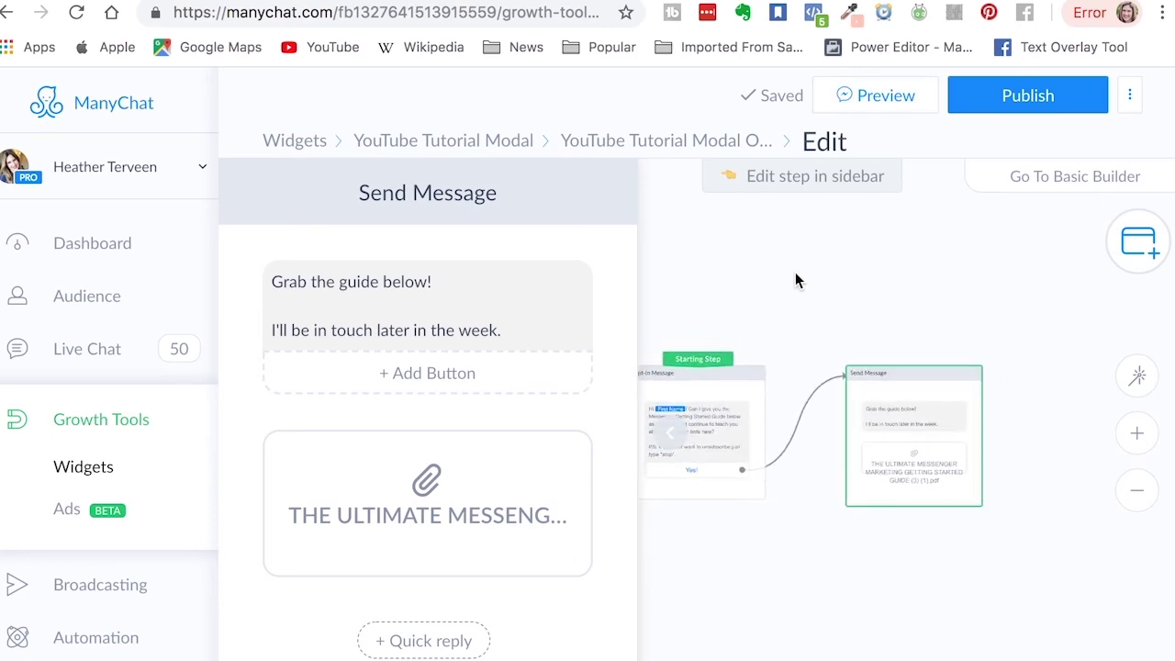
pyautogui.click(662, 145)
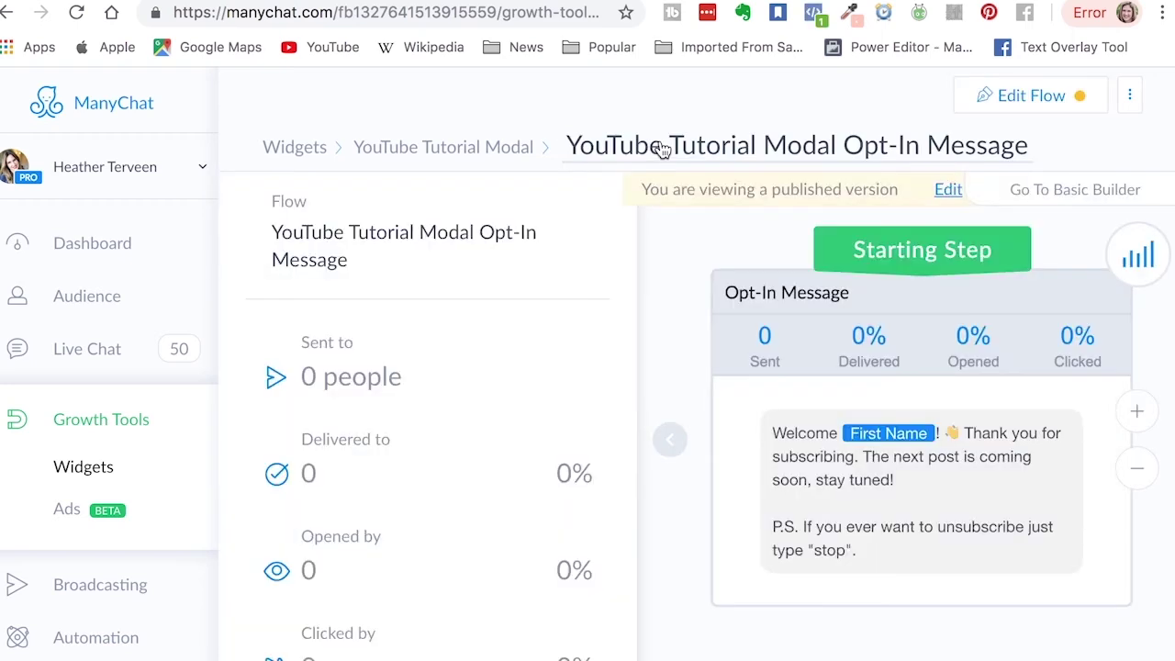
pyautogui.click(1034, 94)
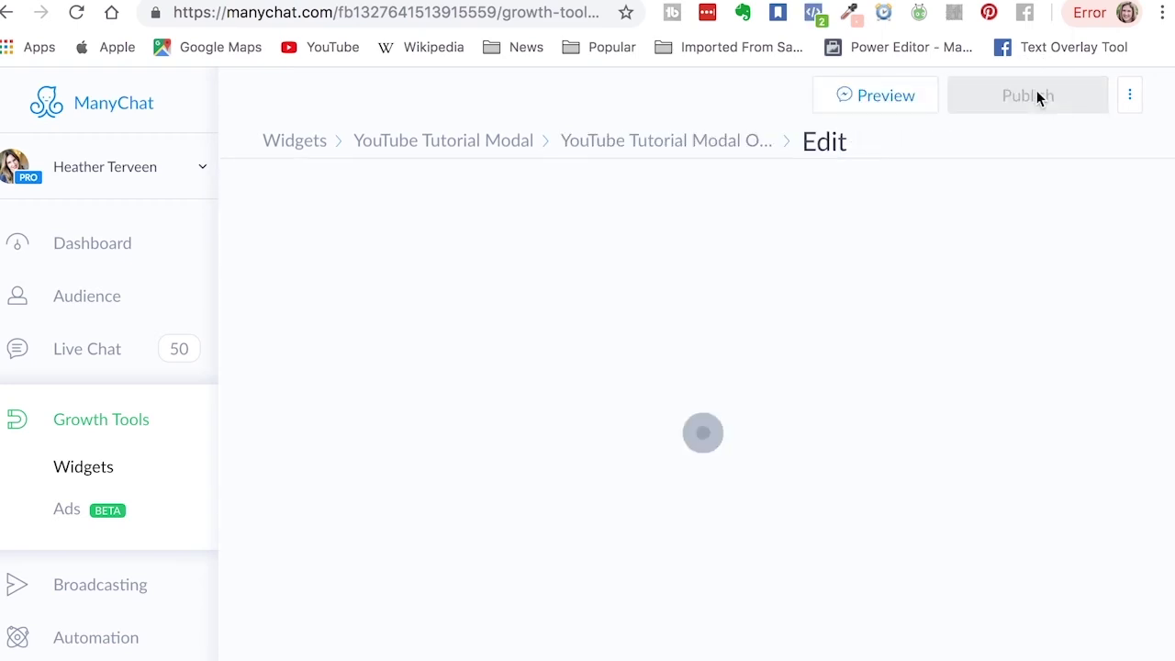
pyautogui.click(1037, 97)
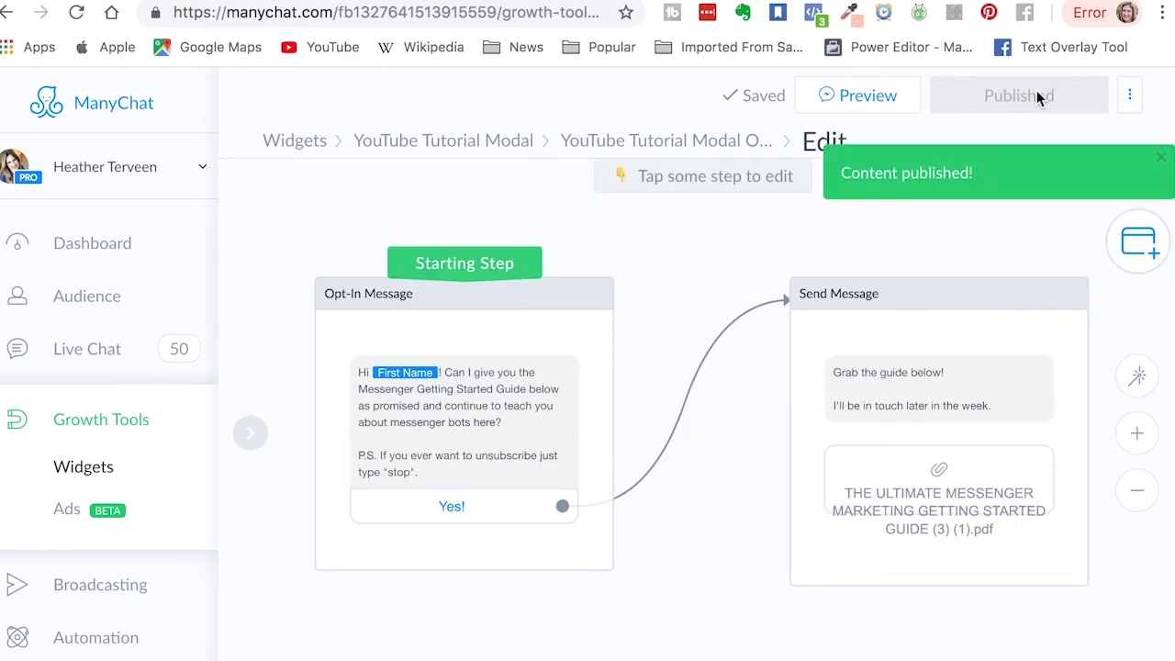
# Return to the YouTube Tutorial Modal widget and review its opt-in actions and its setup options for page visibility and devices
pyautogui.click(430, 145)
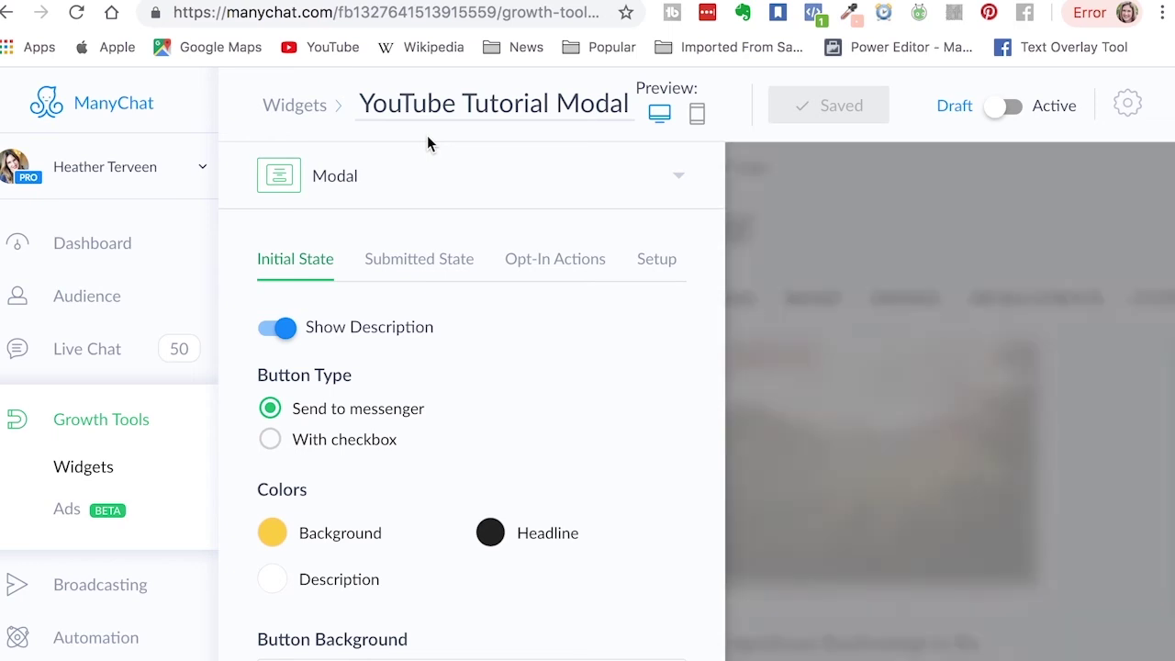
pyautogui.click(559, 269)
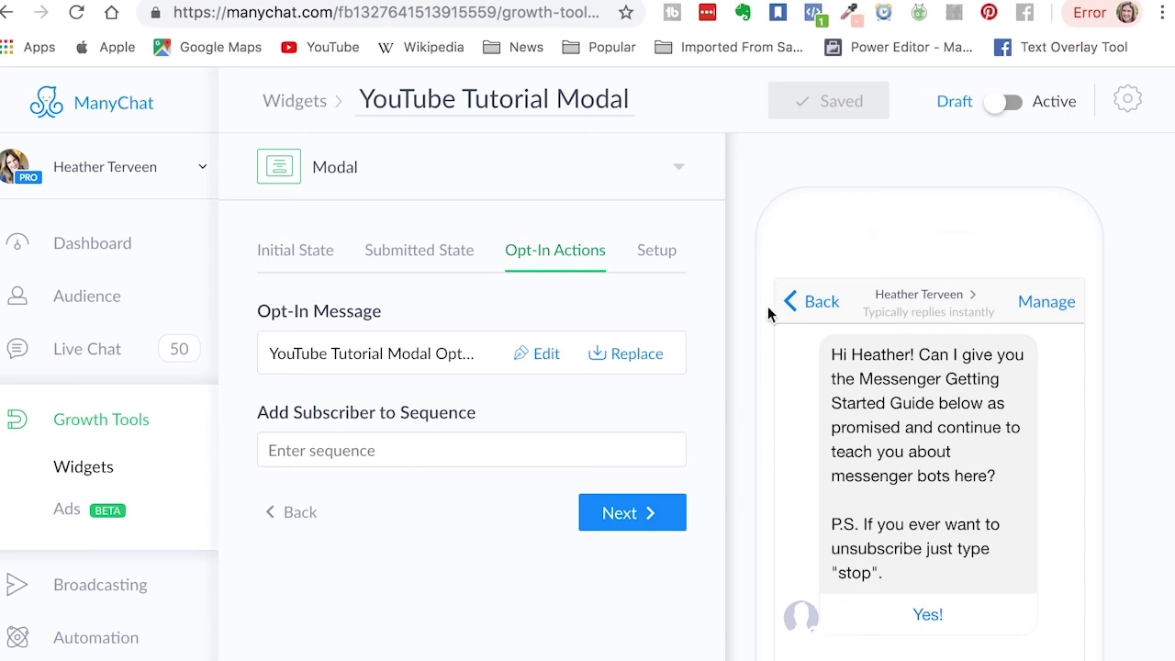
pyautogui.click(654, 255)
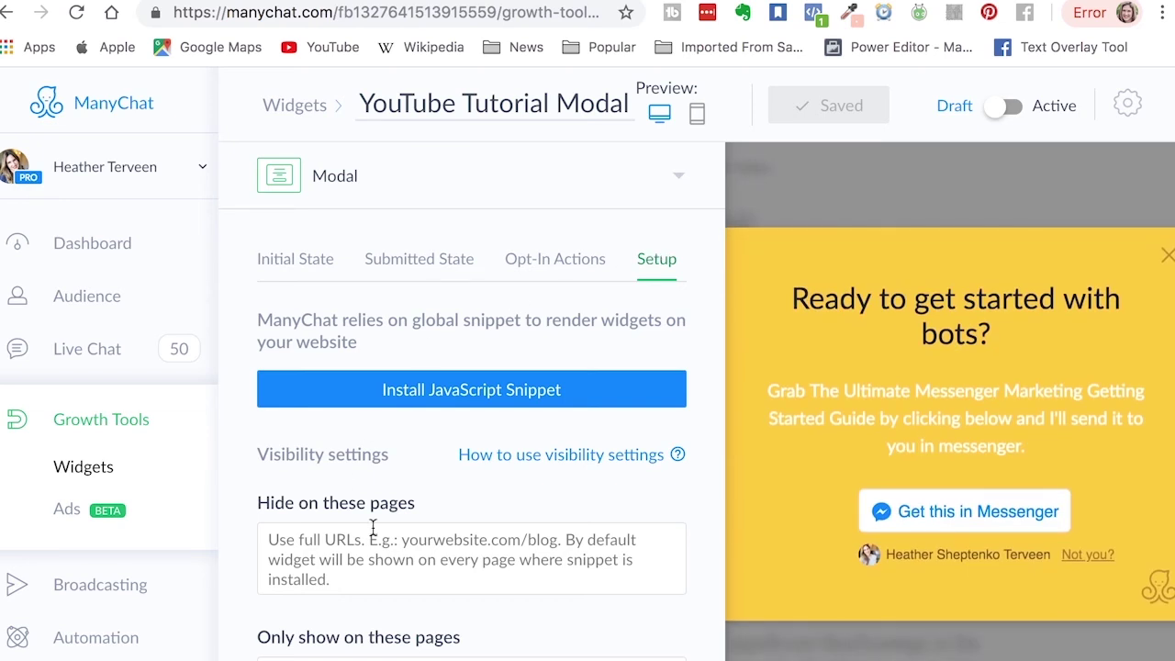
pyautogui.scroll(-3, 372, 526)
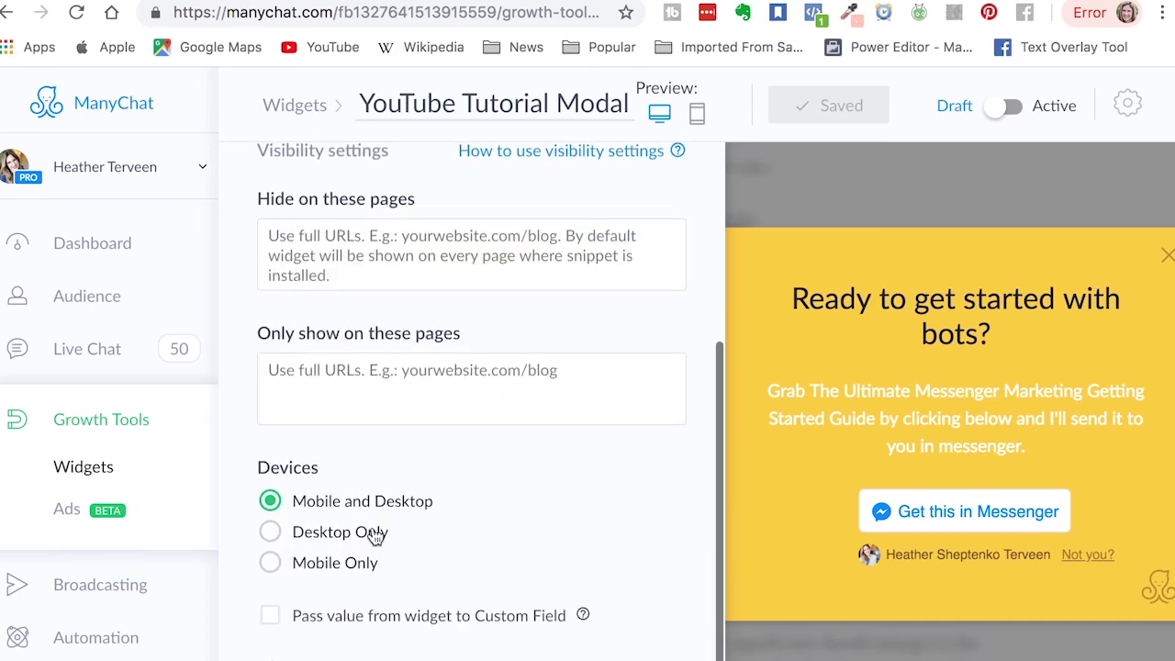
pyautogui.scroll(3, 374, 533)
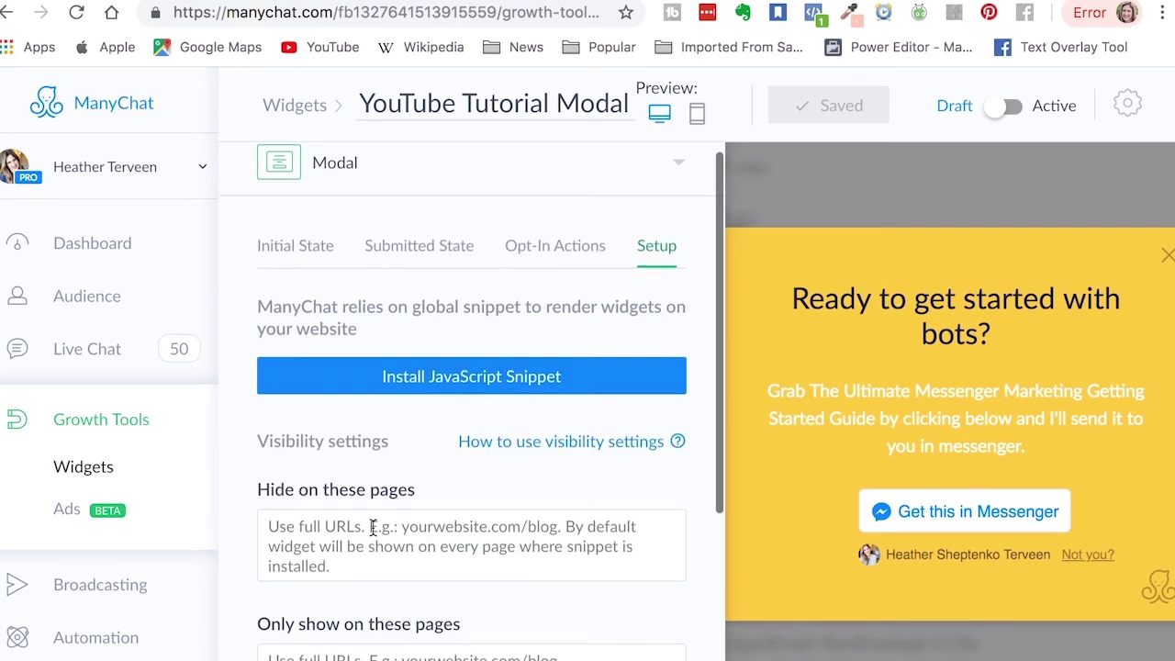
# Examine the authorized websites and the ManyChat snippet code in the JavaScript snippet installation, and close it
pyautogui.click(445, 379)
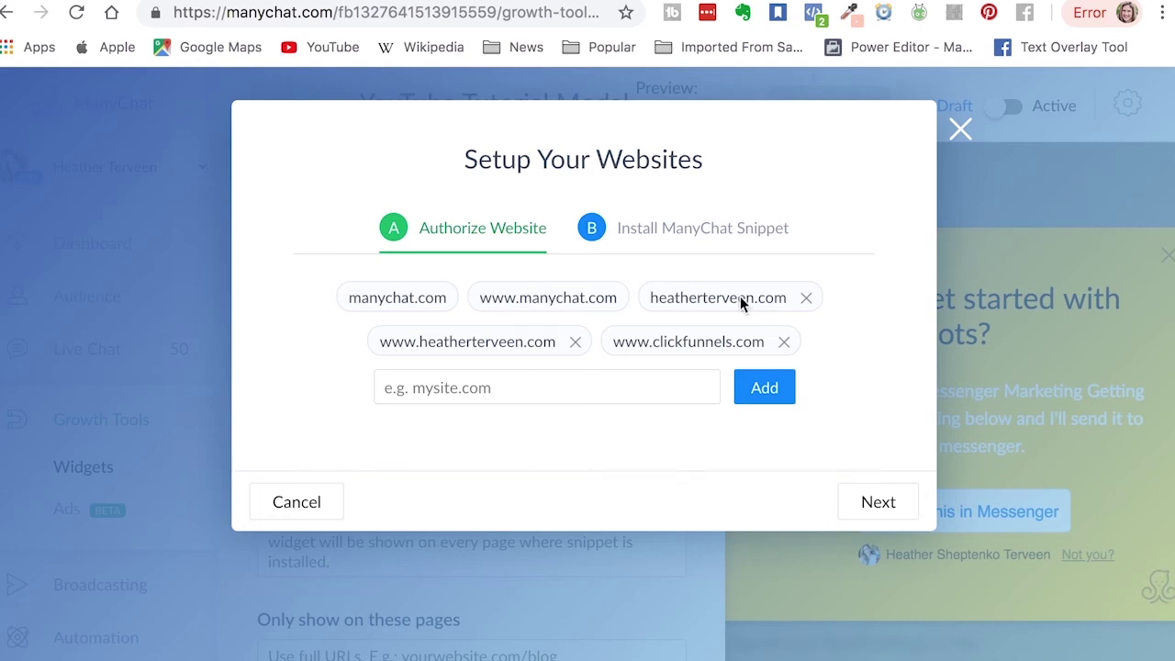
pyautogui.click(665, 228)
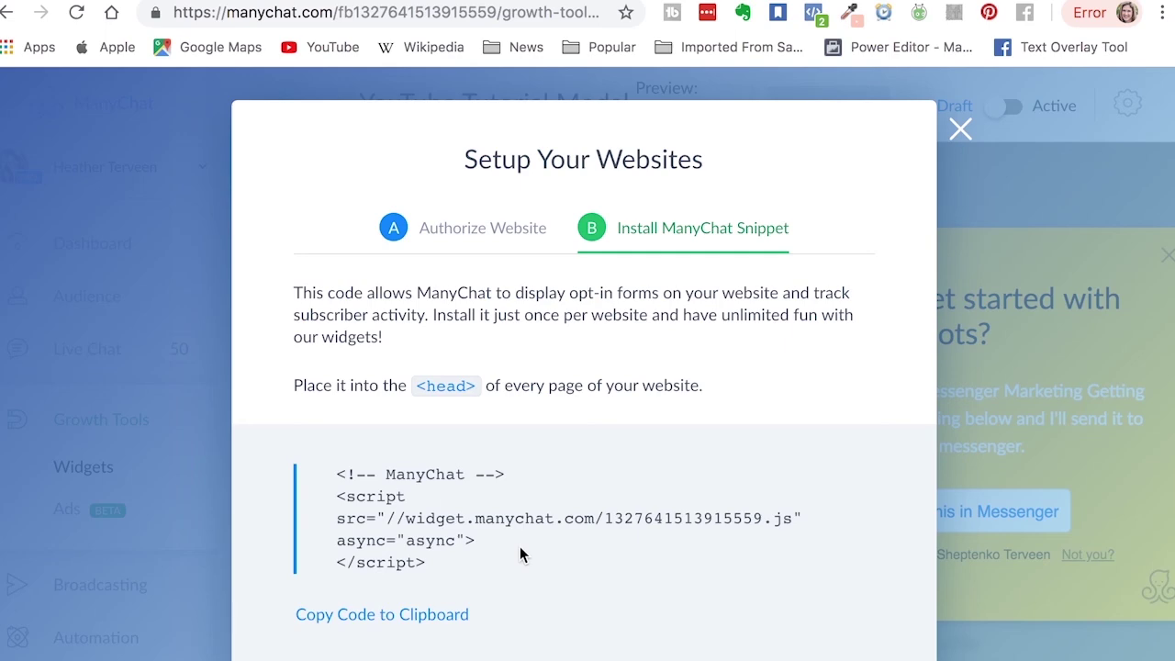
pyautogui.click(958, 128)
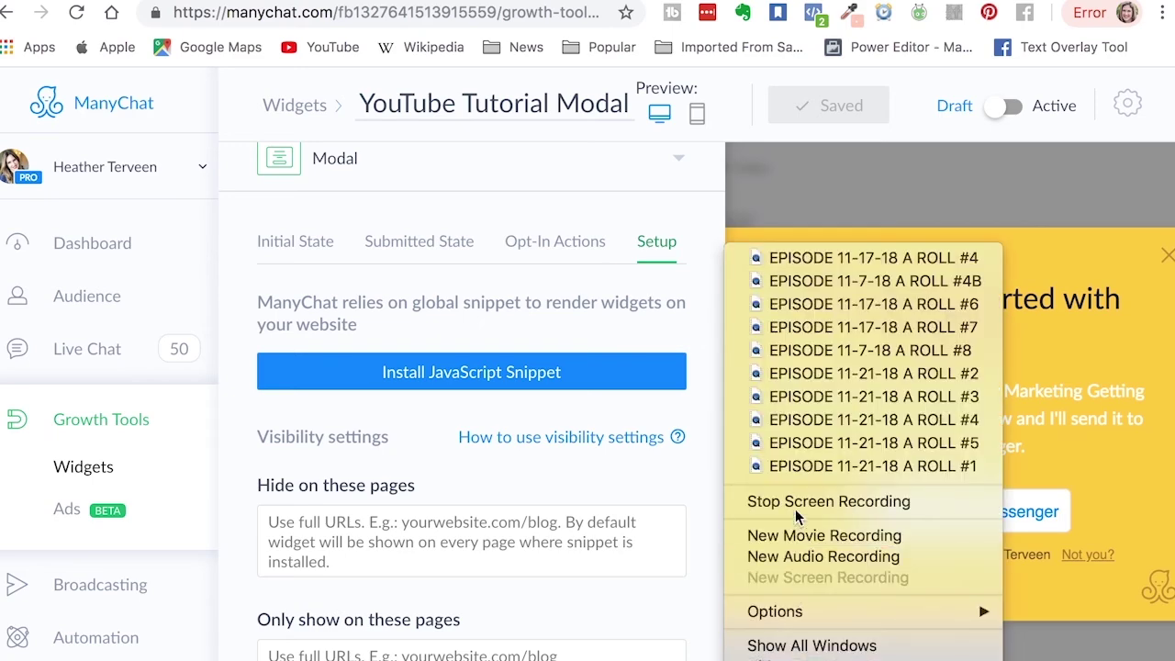
pyautogui.click(785, 497)
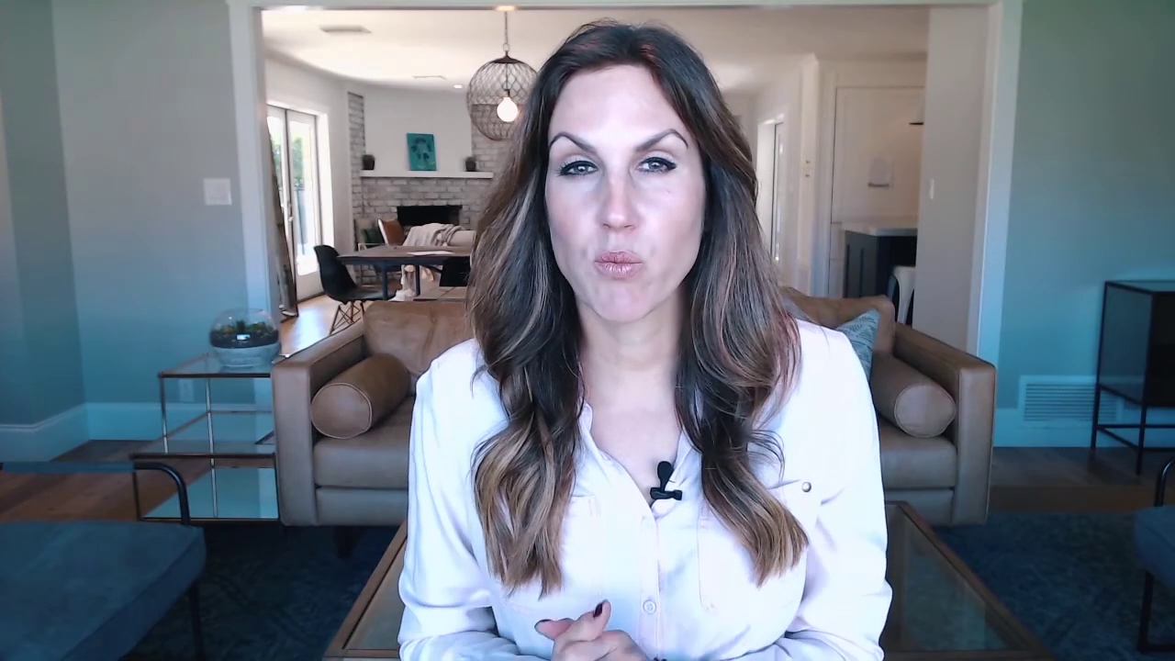